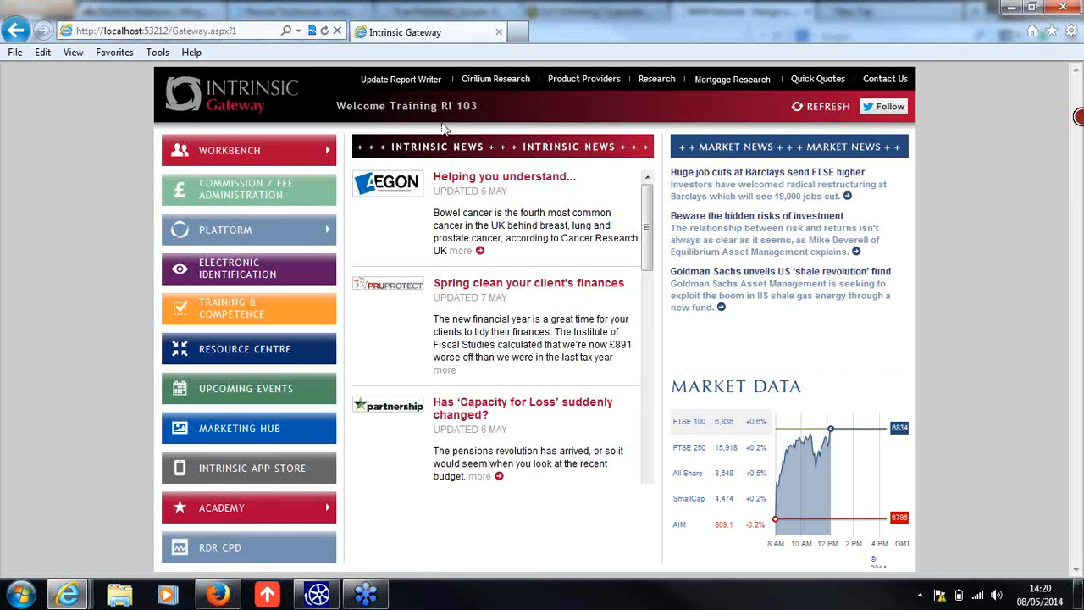
Step: Open the adviser's existing sales processes from the Workbench and look over the search, filter and results sections
{"action": "mouse_move", "coordinate": [298, 148]}
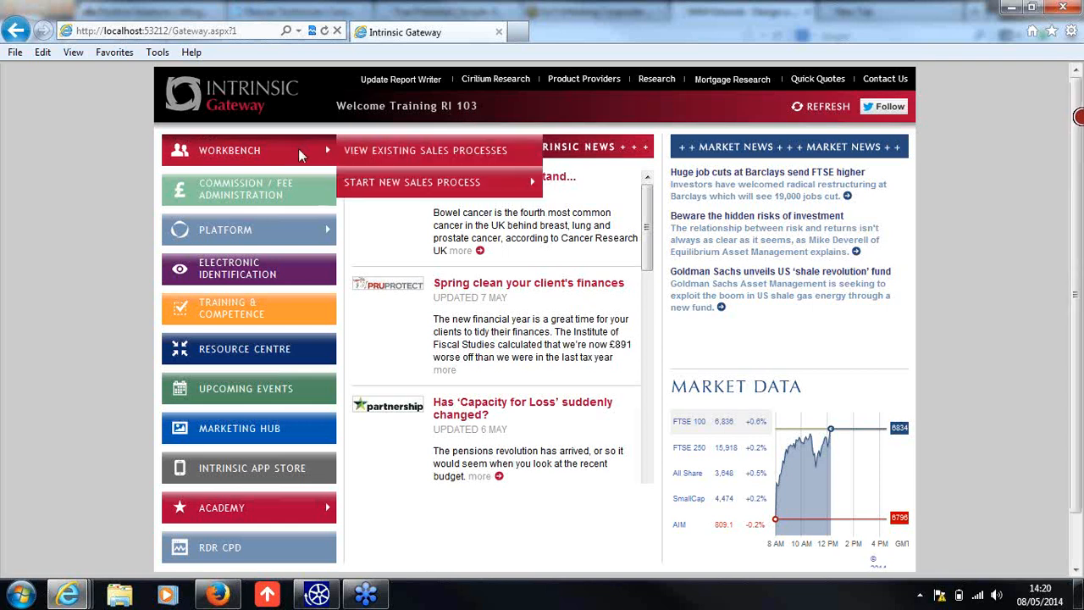
{"action": "left_click", "coordinate": [394, 158]}
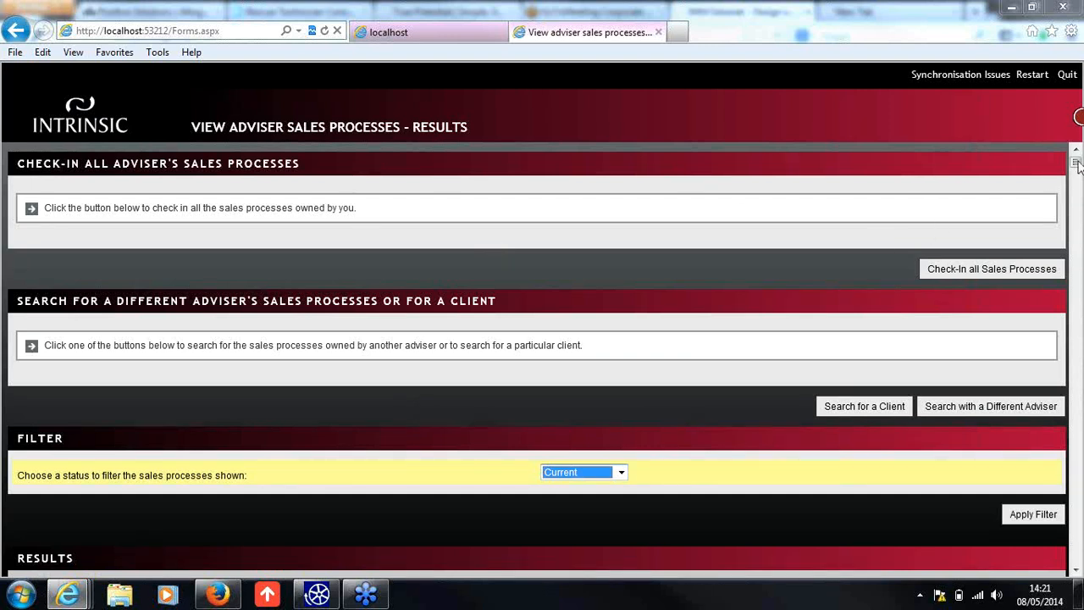
{"action": "left_click_drag", "start_coordinate": [1076, 161], "coordinate": [1077, 169]}
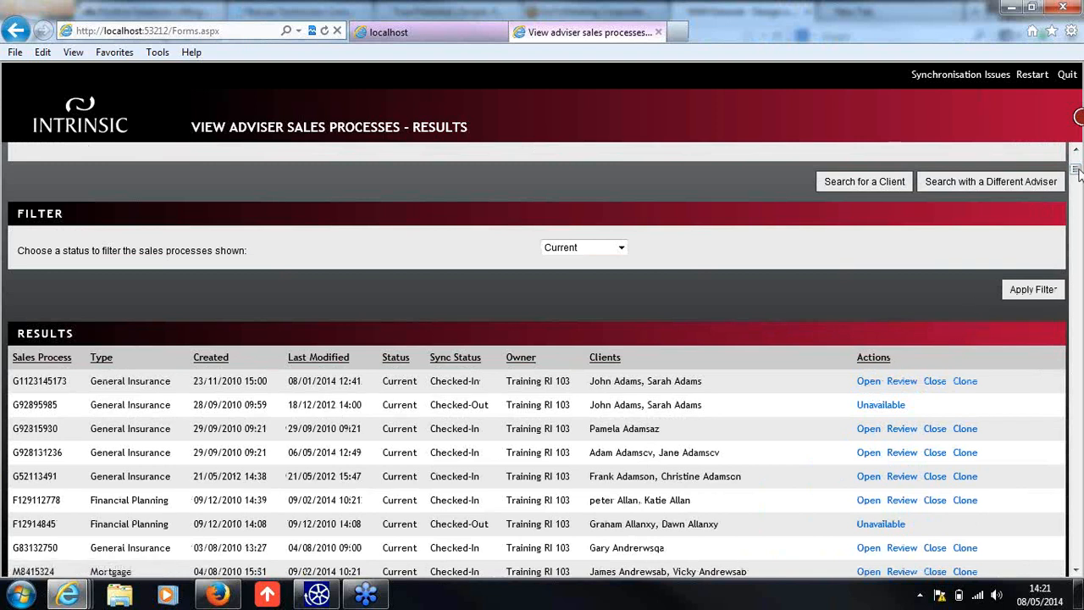
{"action": "left_click_drag", "start_coordinate": [1077, 171], "coordinate": [1077, 167]}
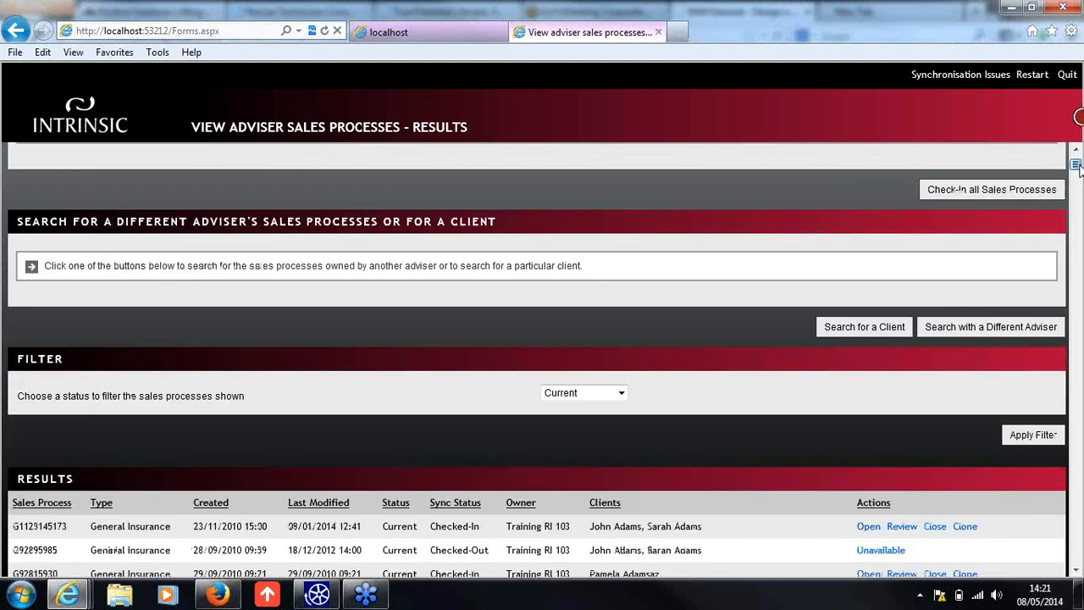
Step: Open the client search and search for the demo client by surname
{"action": "left_click", "coordinate": [885, 329]}
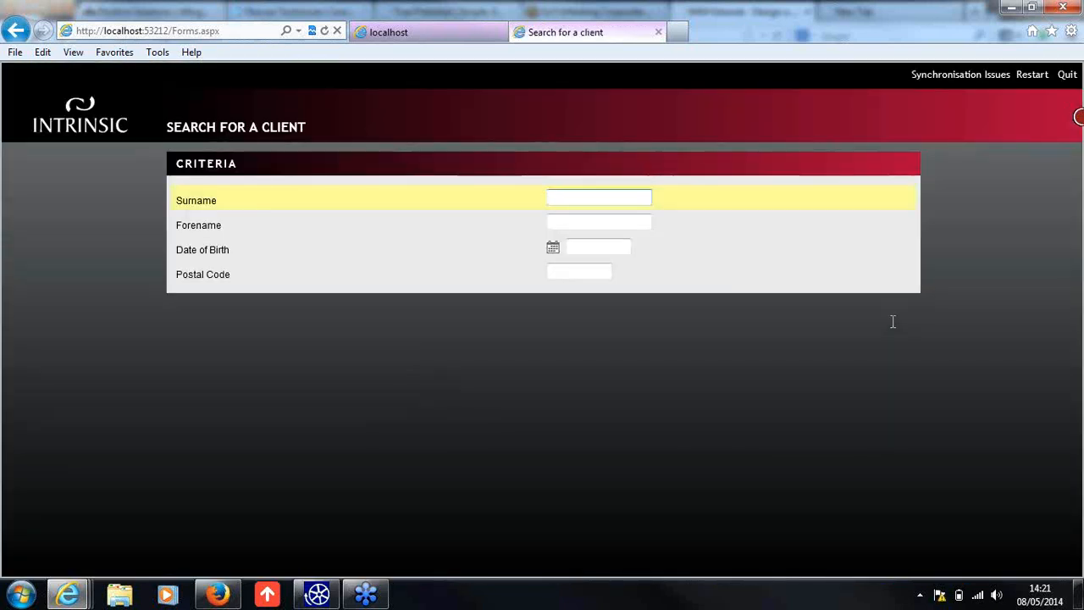
{"action": "type", "text": "demo"}
{"action": "left_click", "coordinate": [901, 322]}
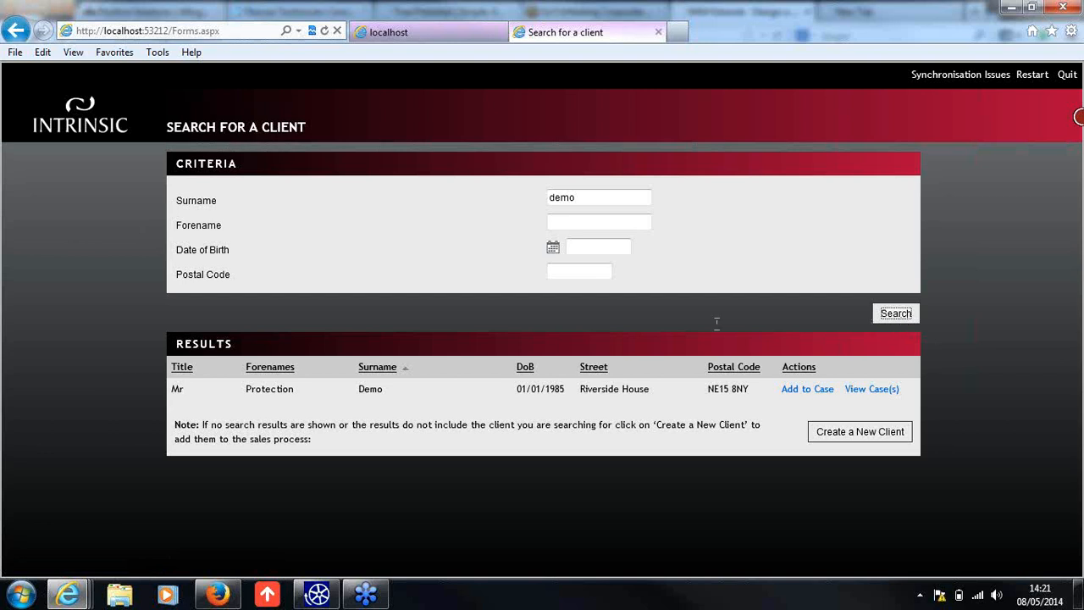
Step: View the found client's cases and keep the current color scheme without showing that message again
{"action": "left_click", "coordinate": [871, 390]}
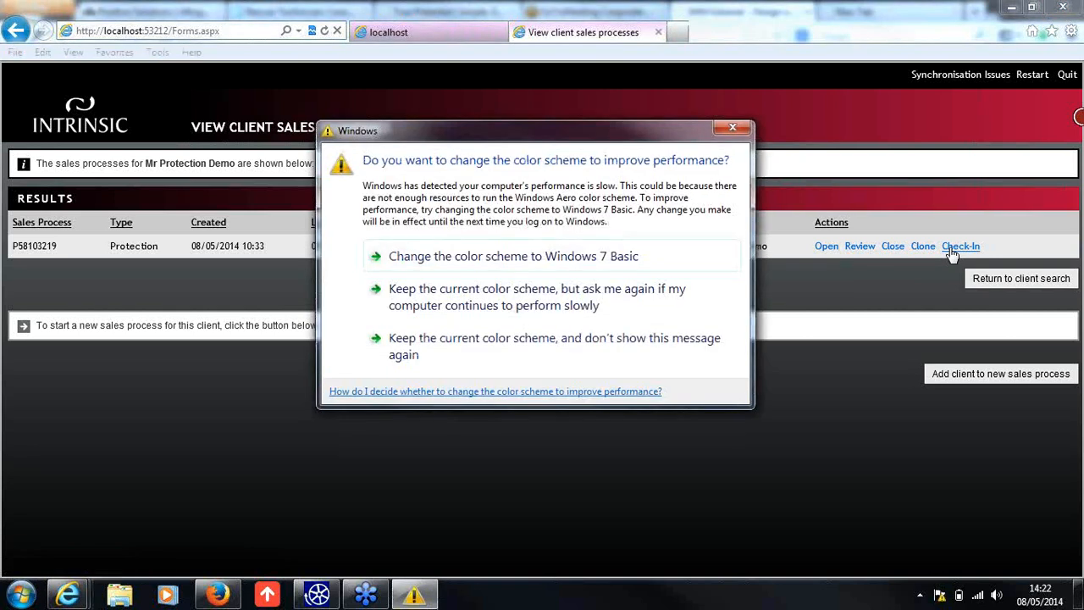
{"action": "left_click", "coordinate": [662, 359]}
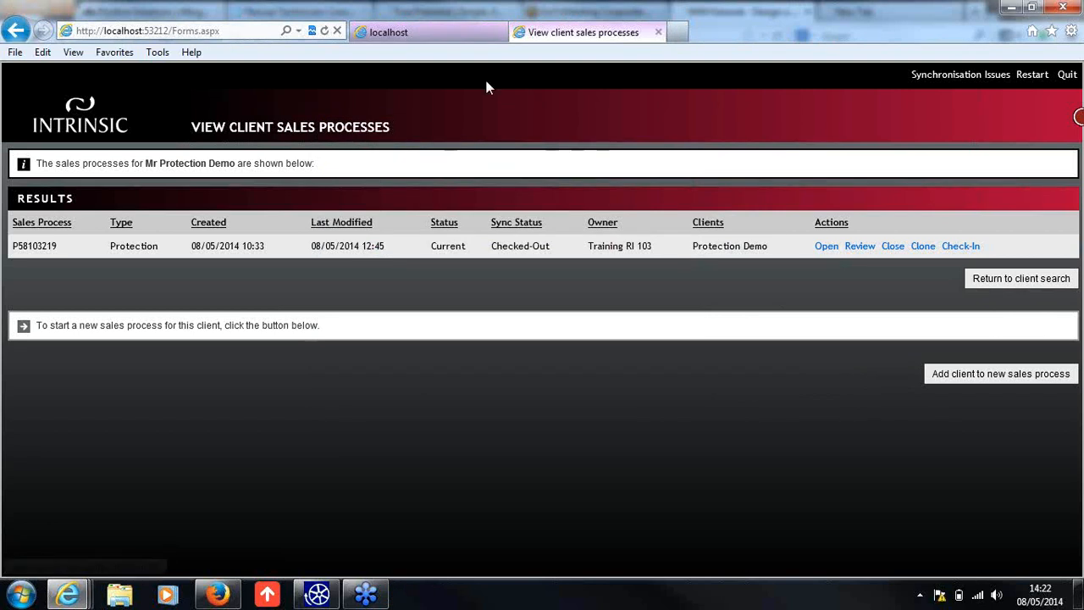
Step: Look at the types of new sales process offered in the gateway's Workbench and return to the client's sales processes
{"action": "left_click", "coordinate": [439, 39]}
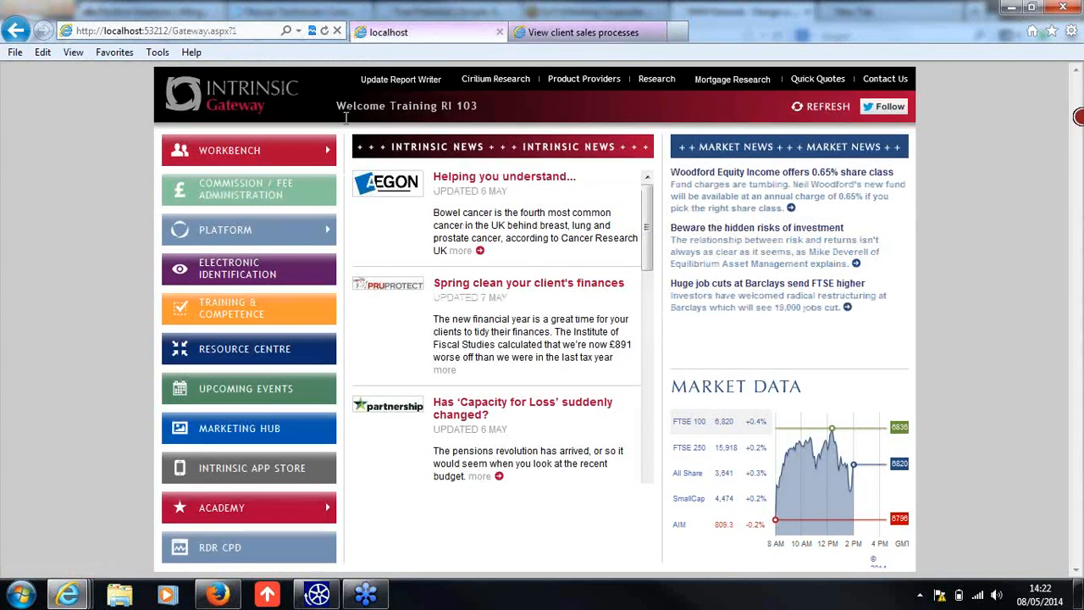
{"action": "mouse_move", "coordinate": [266, 154]}
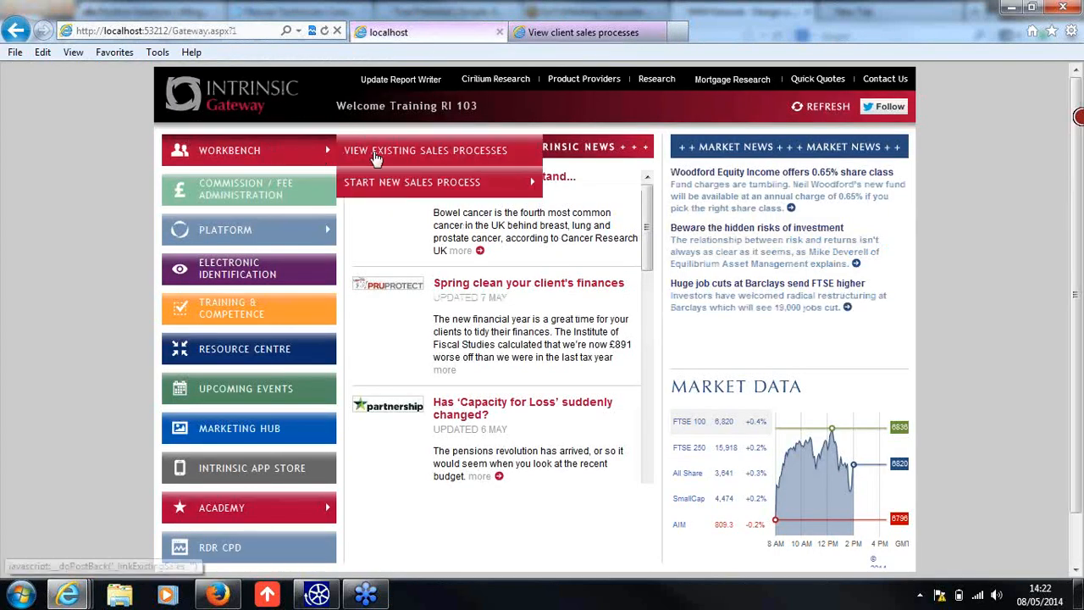
{"action": "mouse_move", "coordinate": [436, 182]}
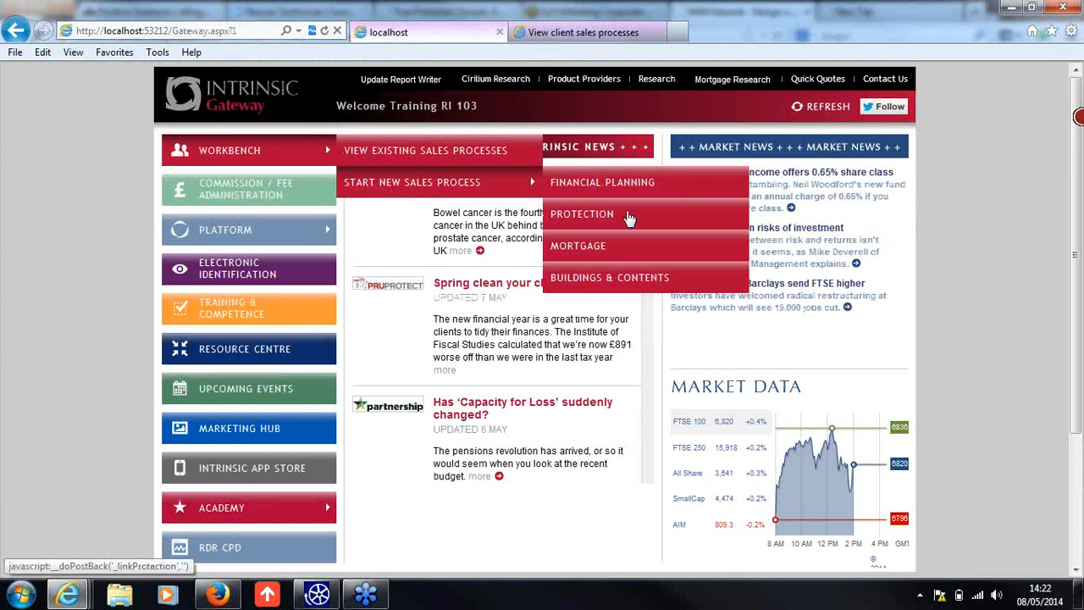
{"action": "left_click", "coordinate": [603, 34]}
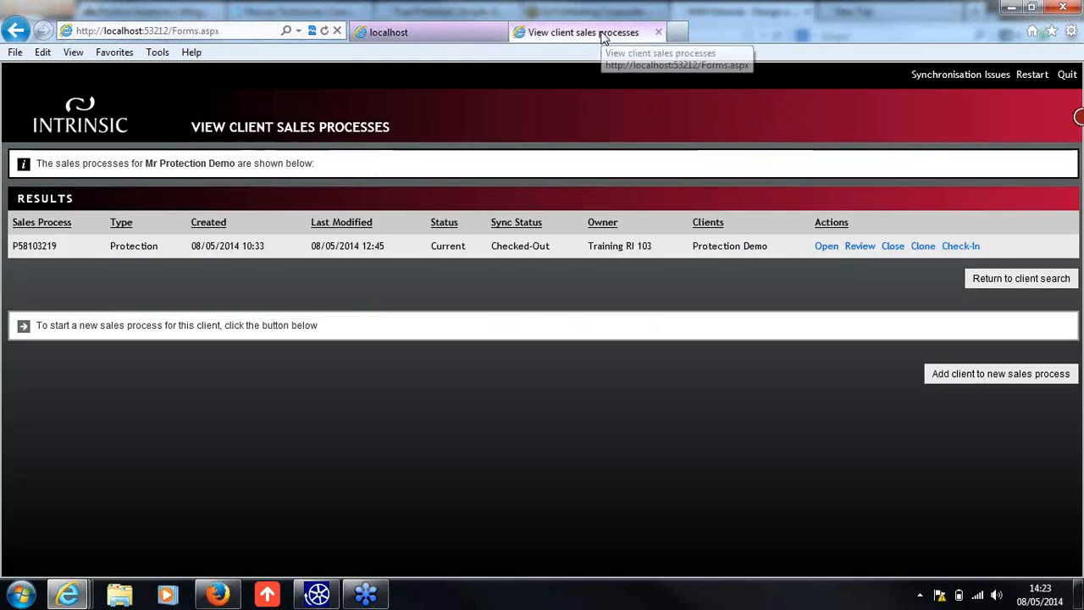
Step: Open the client's Protection sales process and unlock it, giving amendments to the case as the reason
{"action": "left_click", "coordinate": [825, 246]}
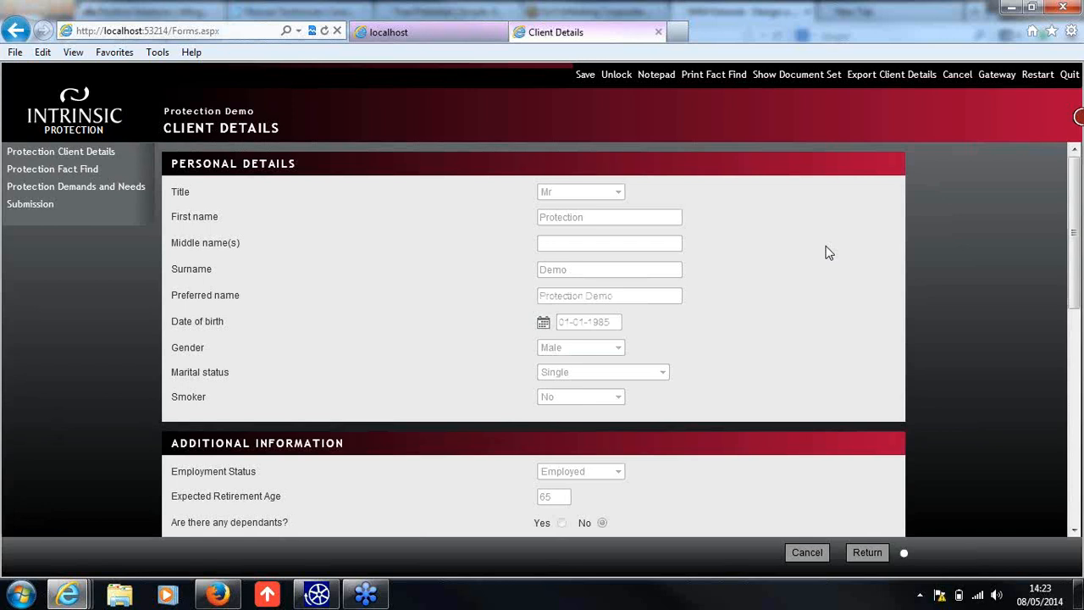
{"action": "left_click", "coordinate": [617, 75]}
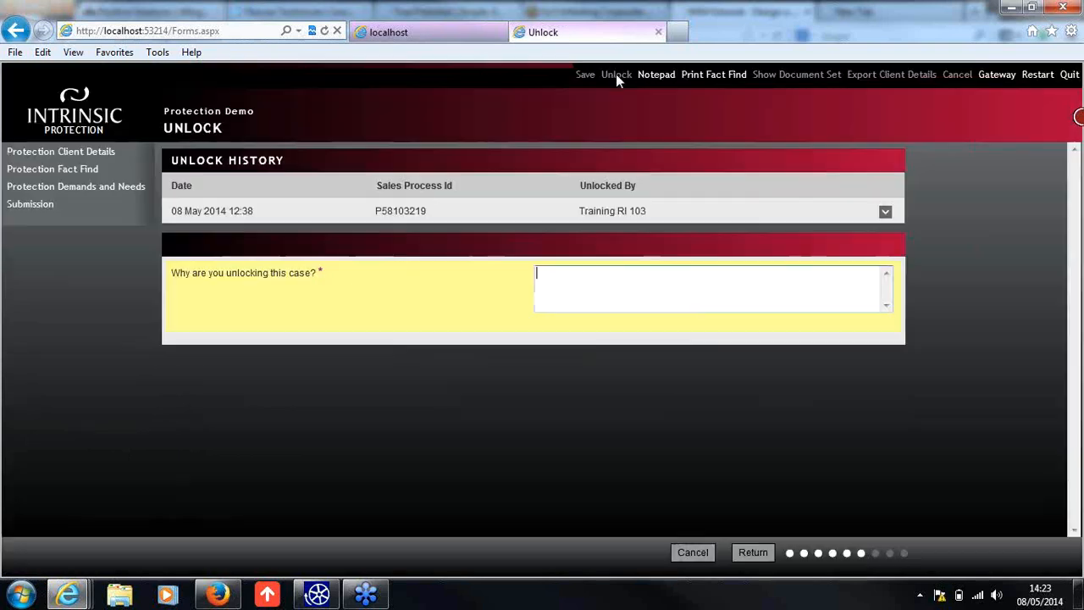
{"action": "left_click", "coordinate": [612, 283]}
{"action": "type", "text": "Amendmen"}
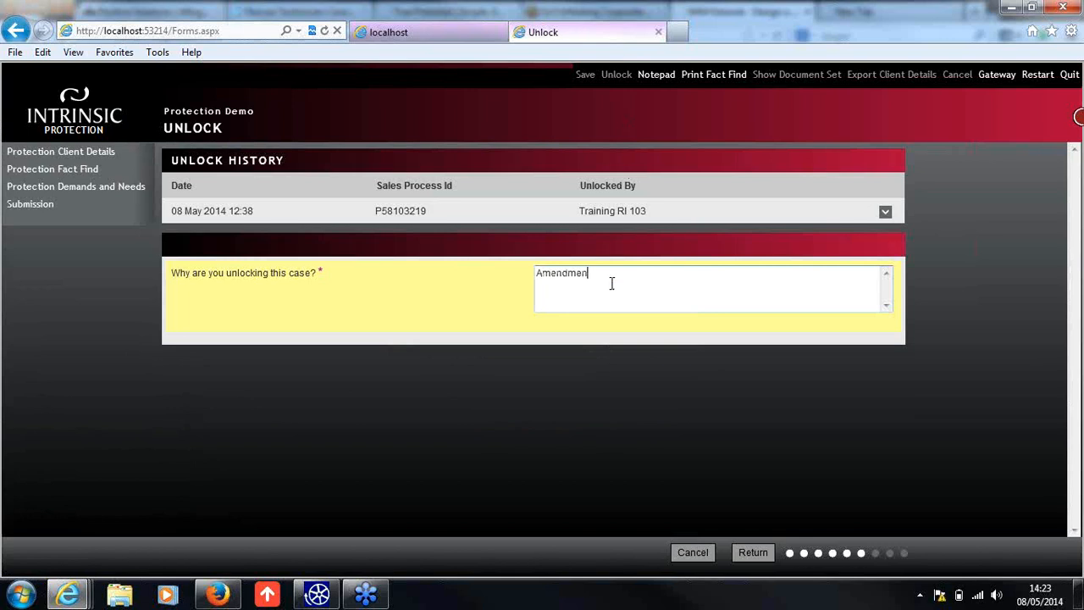
{"action": "type", "text": "ts to cass"}
{"action": "left_click", "coordinate": [753, 554]}
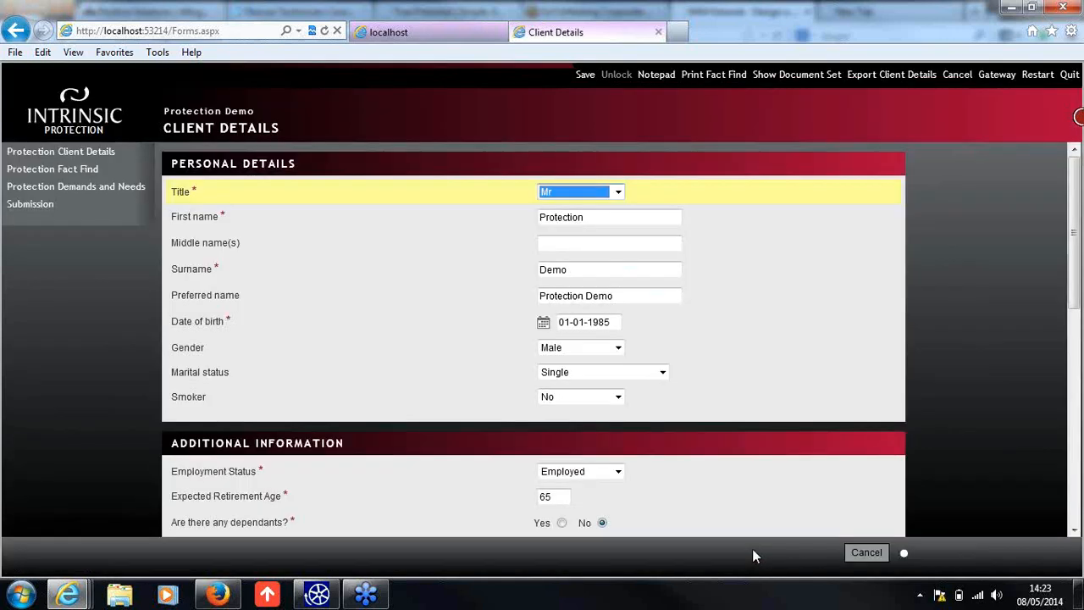
Step: Review the client details, from the personal and additional information through the current address to the contact details
{"action": "left_click", "coordinate": [806, 392]}
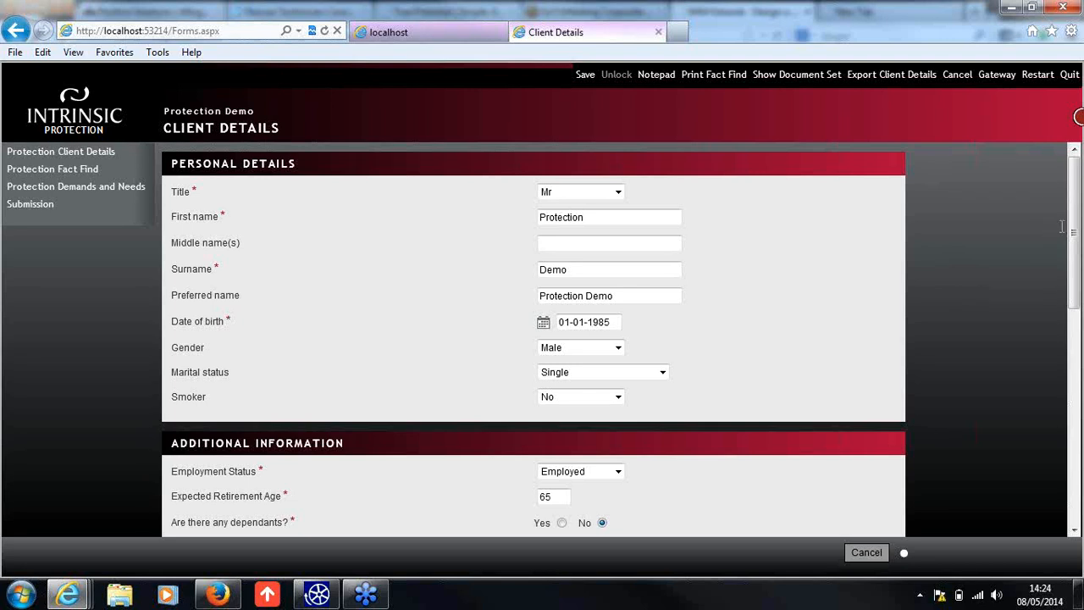
{"action": "left_click_drag", "start_coordinate": [1074, 229], "coordinate": [1074, 244]}
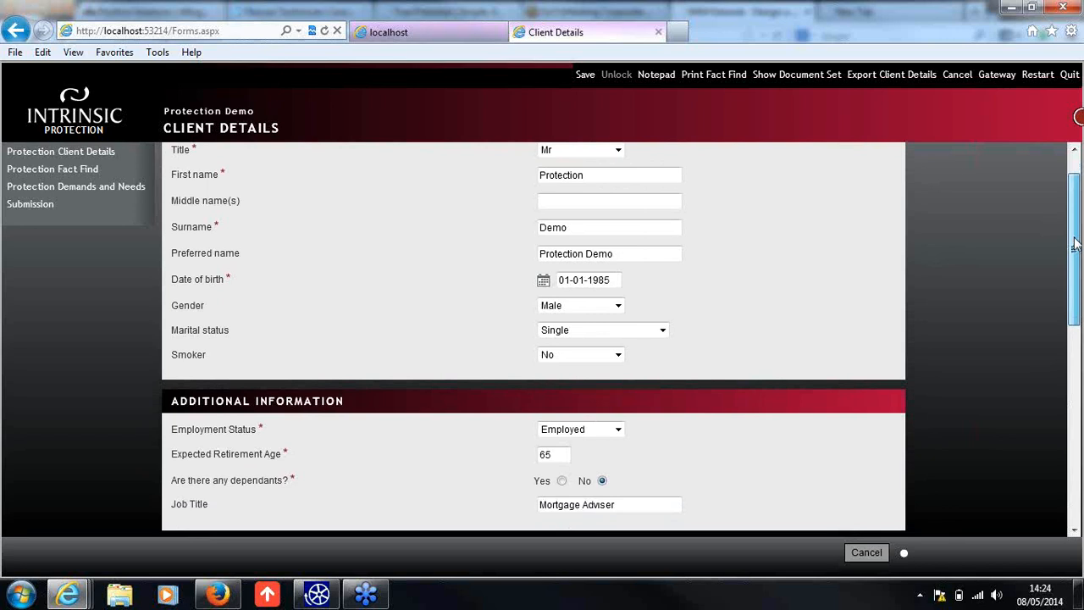
{"action": "left_click_drag", "start_coordinate": [1074, 244], "coordinate": [1074, 262]}
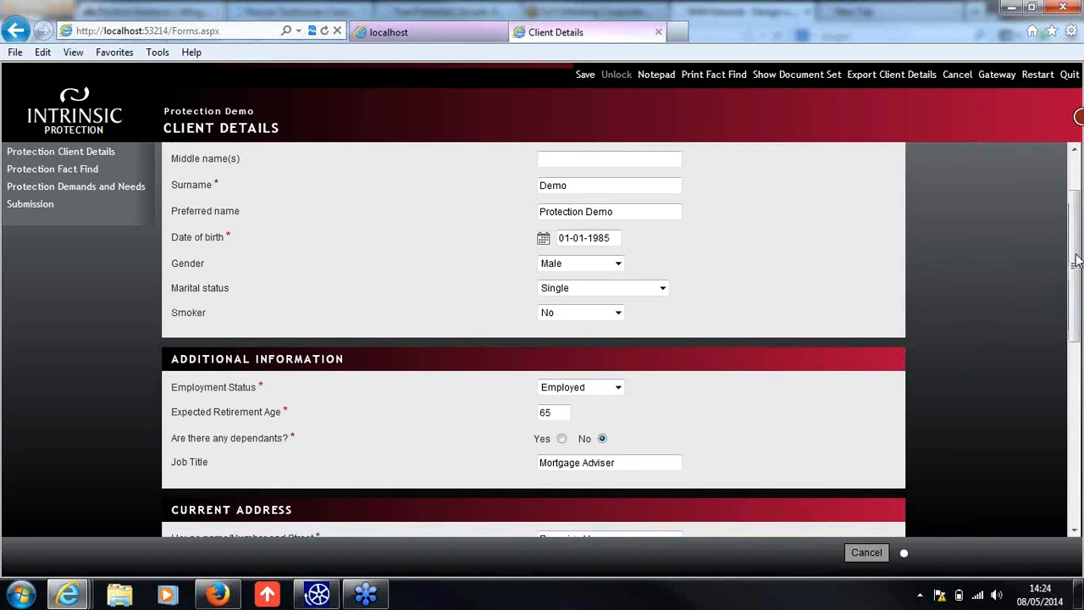
{"action": "left_click_drag", "start_coordinate": [1075, 262], "coordinate": [1074, 314]}
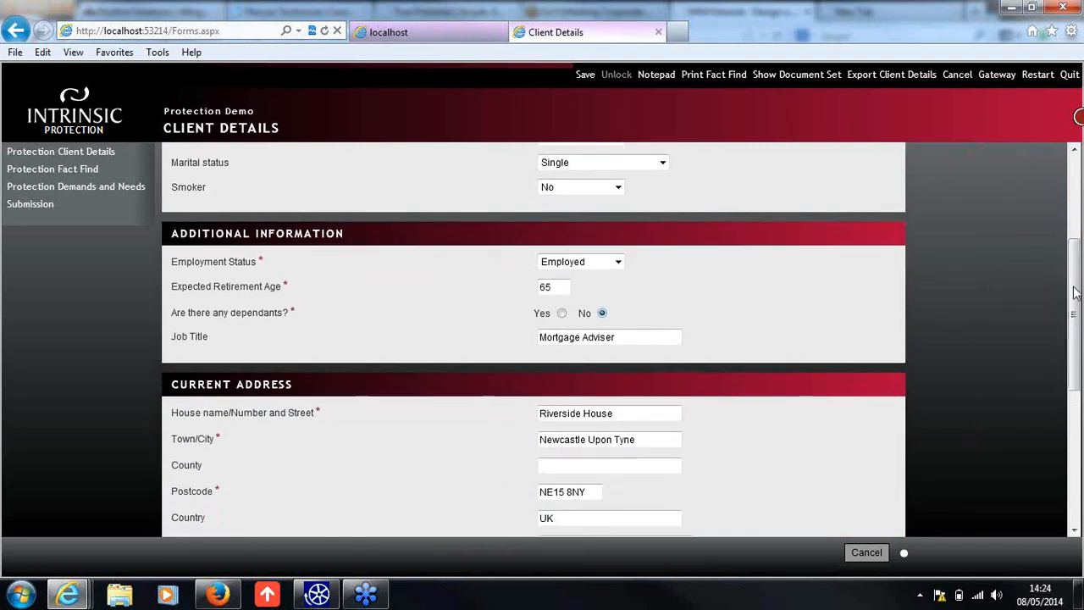
{"action": "left_click_drag", "start_coordinate": [1075, 287], "coordinate": [1081, 333]}
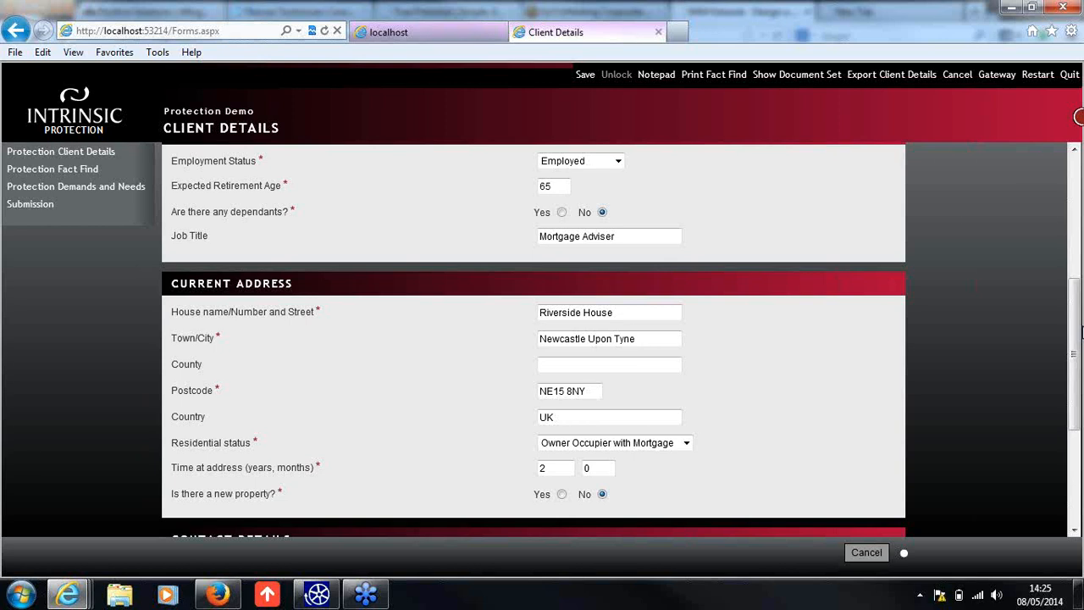
{"action": "scroll", "coordinate": [1080, 332], "scroll_direction": "down", "scroll_amount": 2}
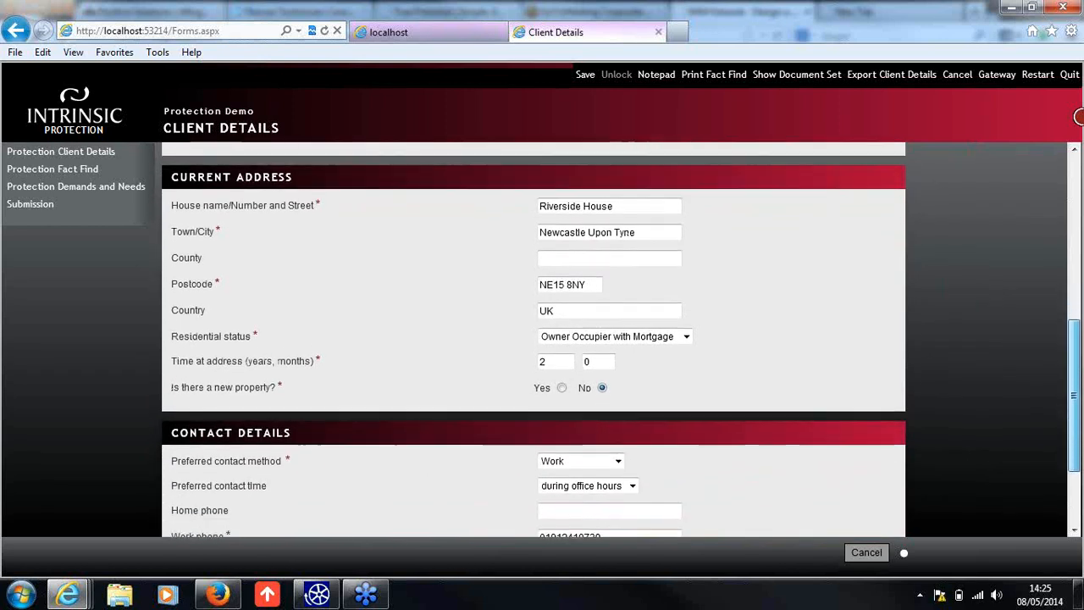
{"action": "scroll", "coordinate": [533, 339], "scroll_direction": "down", "scroll_amount": 1}
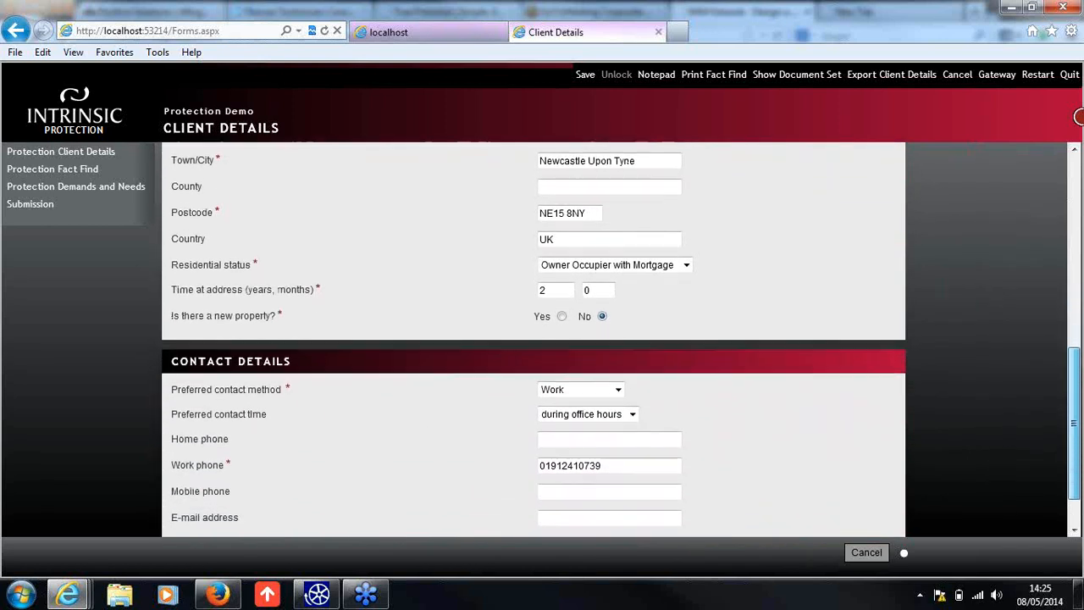
{"action": "scroll", "coordinate": [534, 339], "scroll_direction": "down", "scroll_amount": 1}
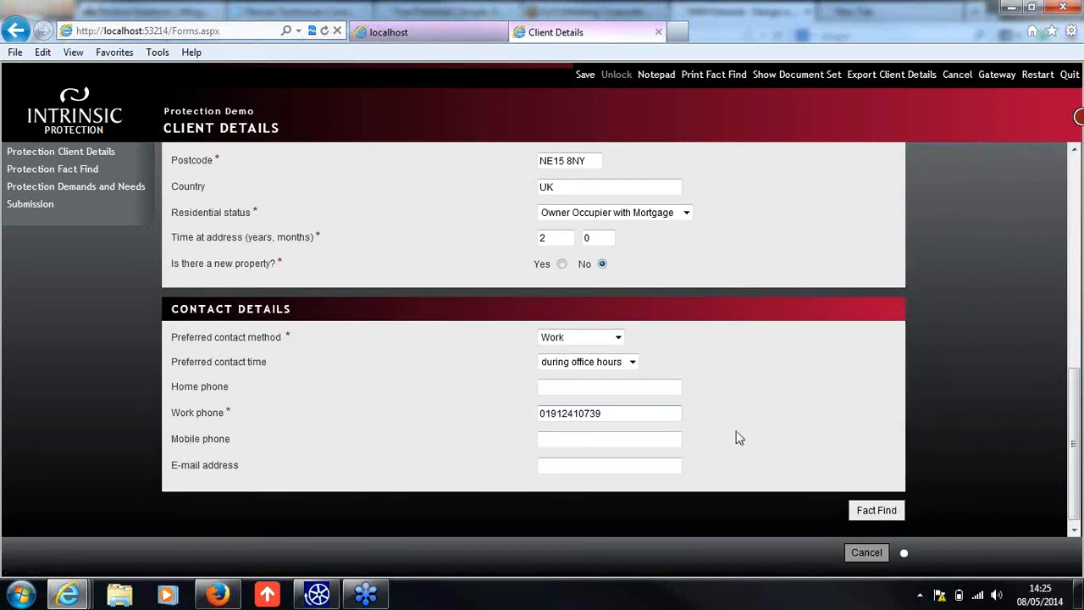
Step: Open the Fact Find agenda, deselect Private Medical Insurance and reselect every need area with Full Review
{"action": "left_click", "coordinate": [896, 514]}
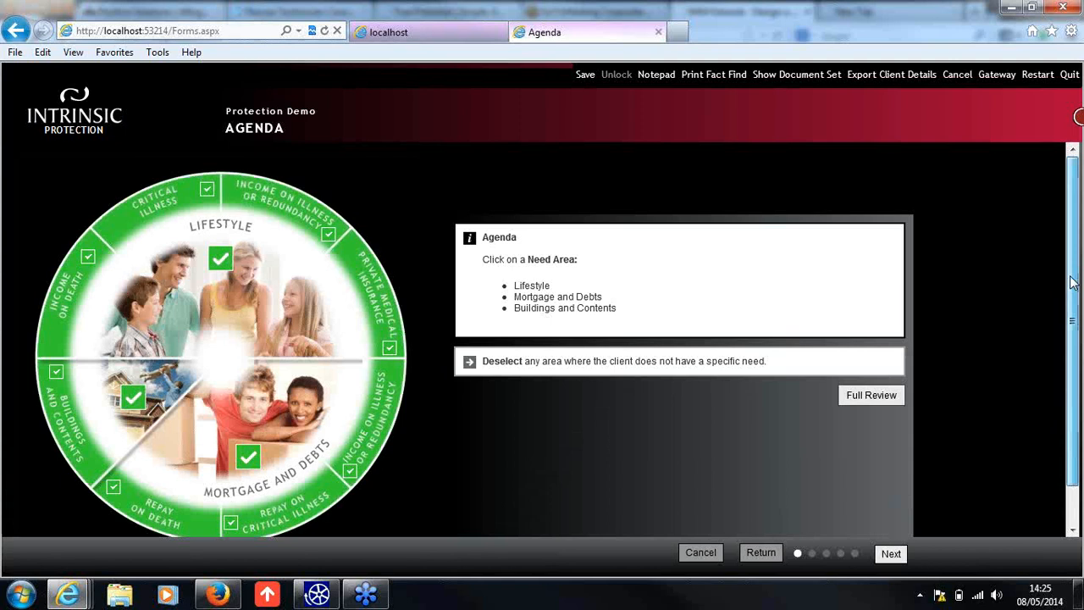
{"action": "left_click_drag", "start_coordinate": [1072, 282], "coordinate": [1075, 303]}
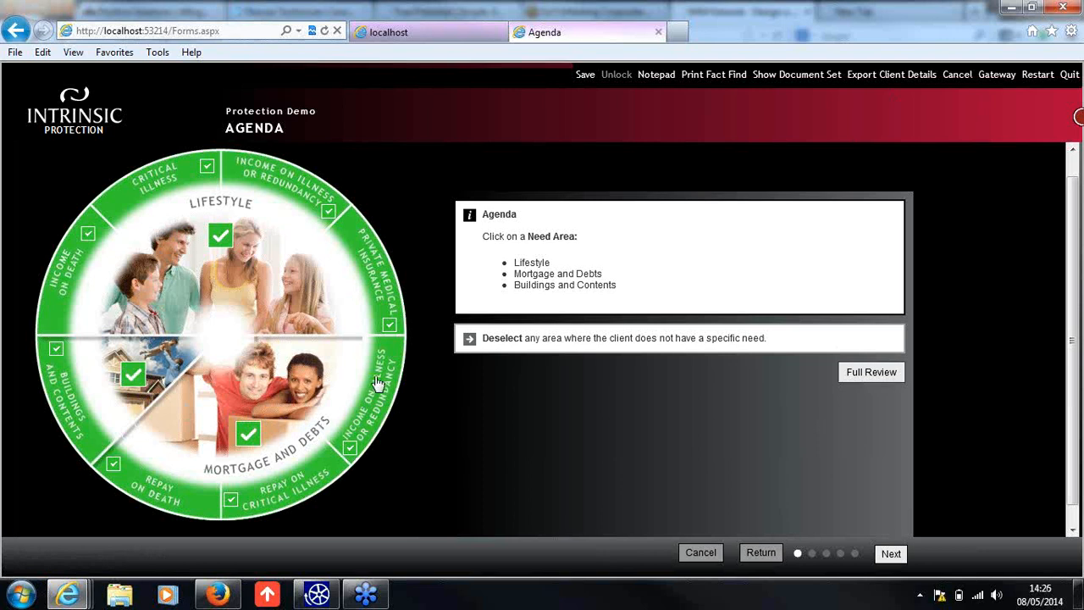
{"action": "left_click", "coordinate": [390, 327]}
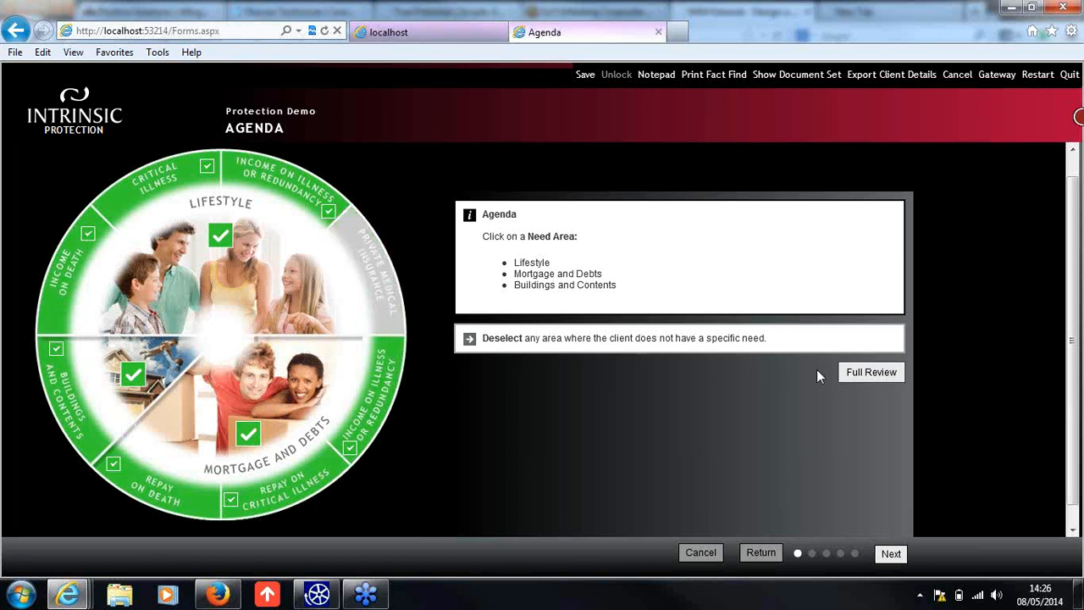
{"action": "left_click", "coordinate": [859, 379]}
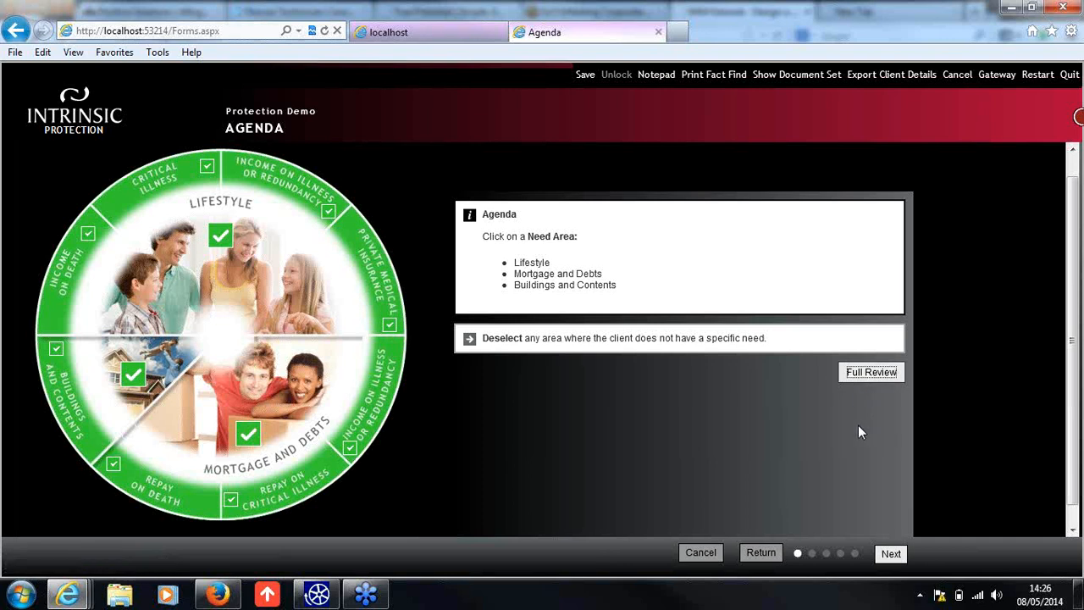
{"action": "scroll", "coordinate": [863, 427], "scroll_direction": "down", "scroll_amount": 1}
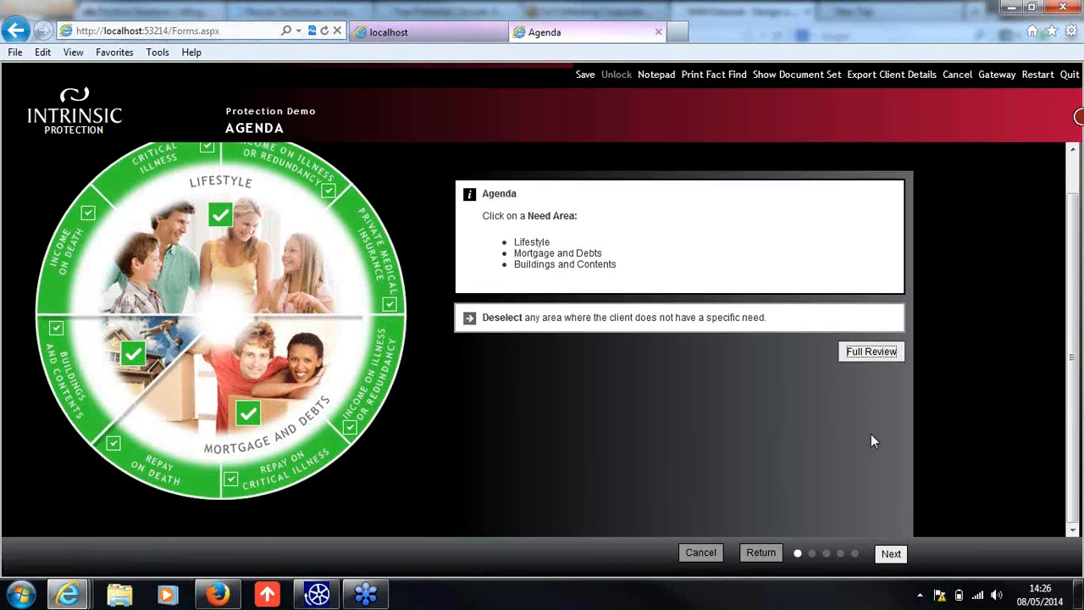
Step: Continue to Existing Arrangements and examine the Death in Service life policy's details, including its owner options and remaining term
{"action": "left_click", "coordinate": [896, 559]}
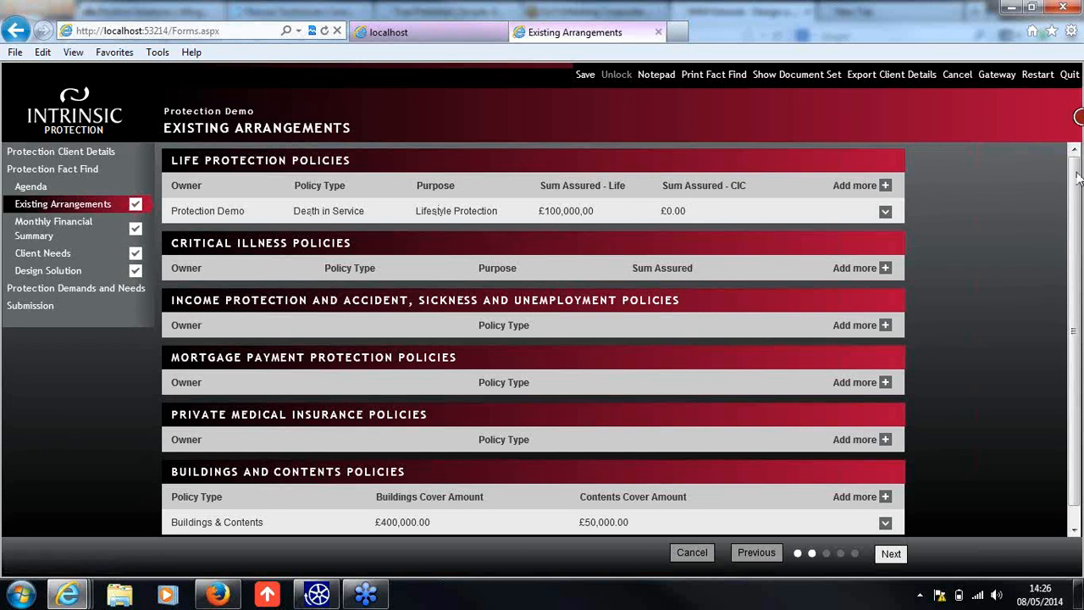
{"action": "scroll", "coordinate": [1074, 196], "scroll_direction": "down", "scroll_amount": 1}
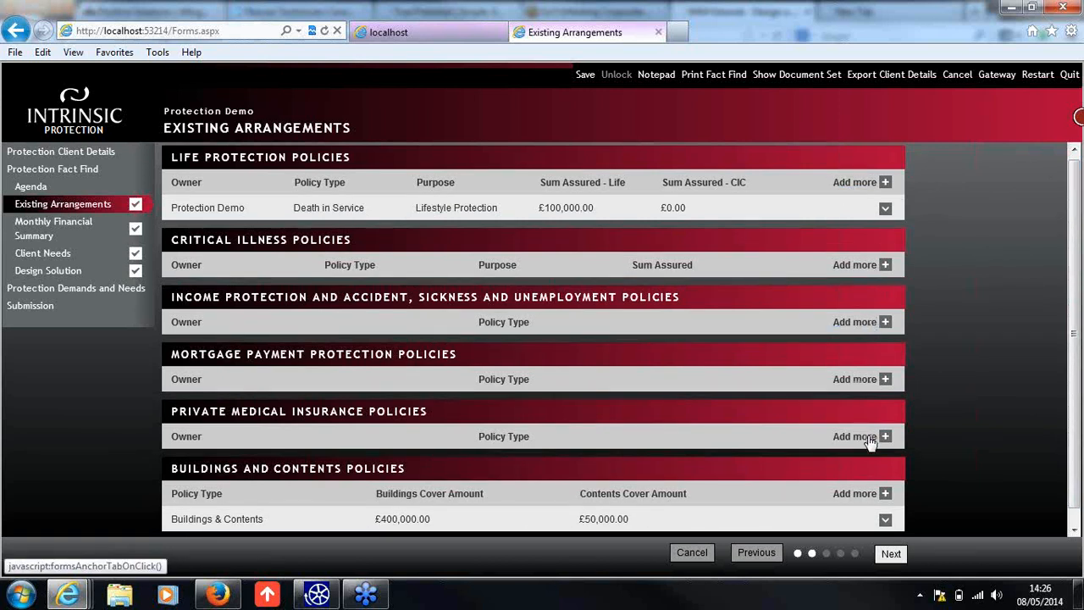
{"action": "left_click", "coordinate": [885, 210]}
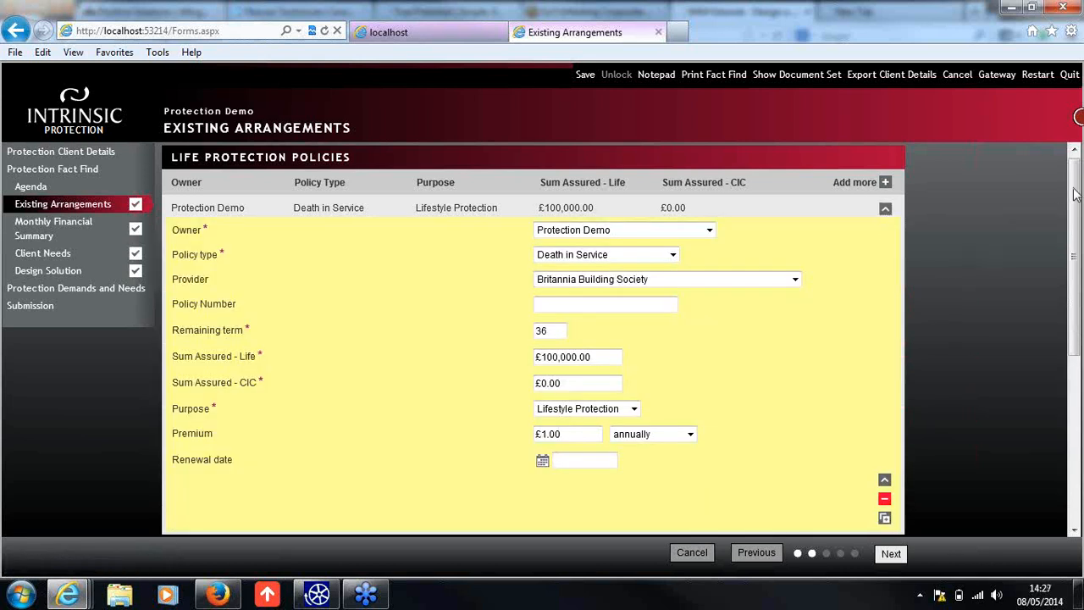
{"action": "left_click_drag", "start_coordinate": [1074, 189], "coordinate": [1074, 188]}
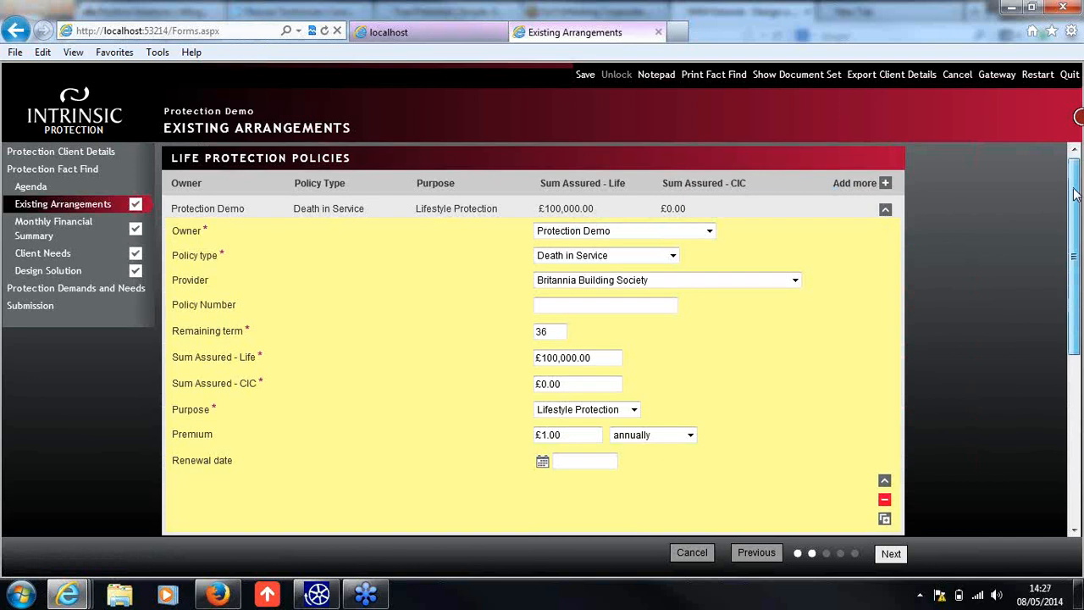
{"action": "scroll", "coordinate": [942, 176], "scroll_direction": "down", "scroll_amount": 2}
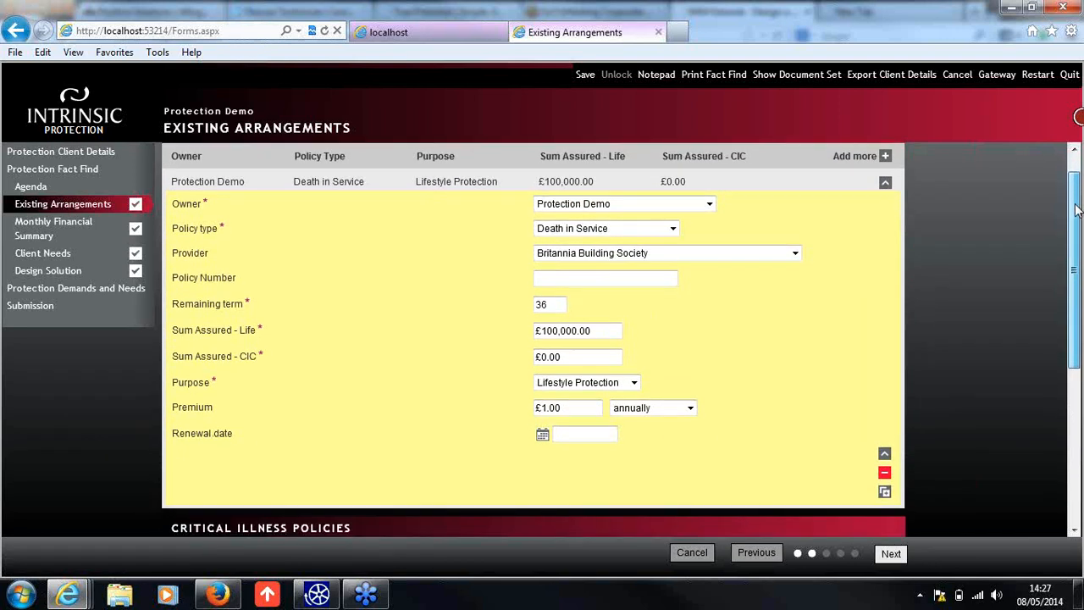
{"action": "left_click", "coordinate": [707, 197]}
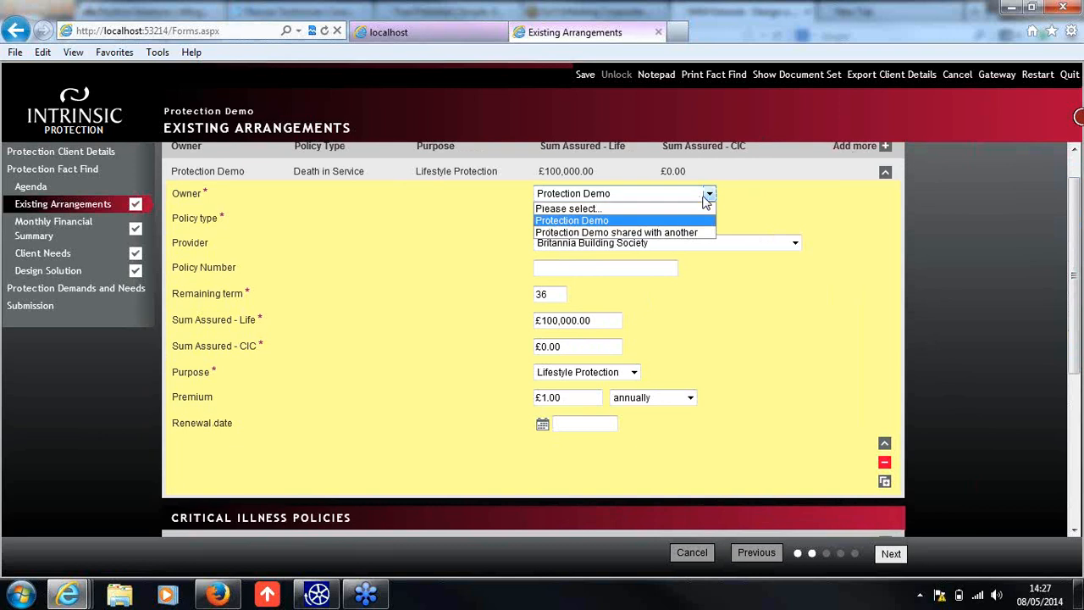
{"action": "left_click", "coordinate": [707, 197]}
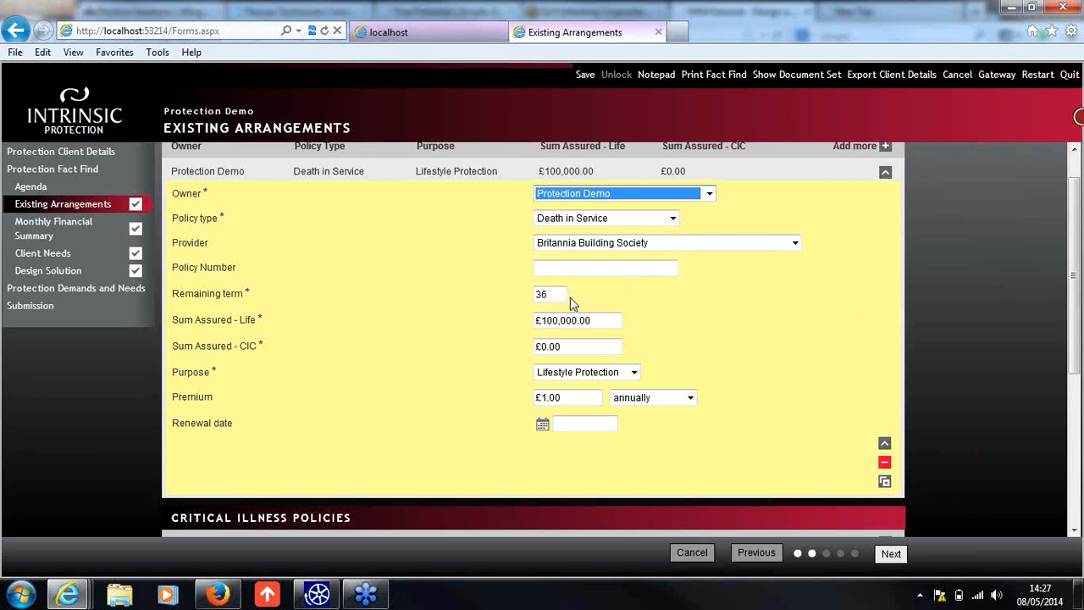
{"action": "left_click", "coordinate": [549, 294]}
{"action": "left_click", "coordinate": [748, 317]}
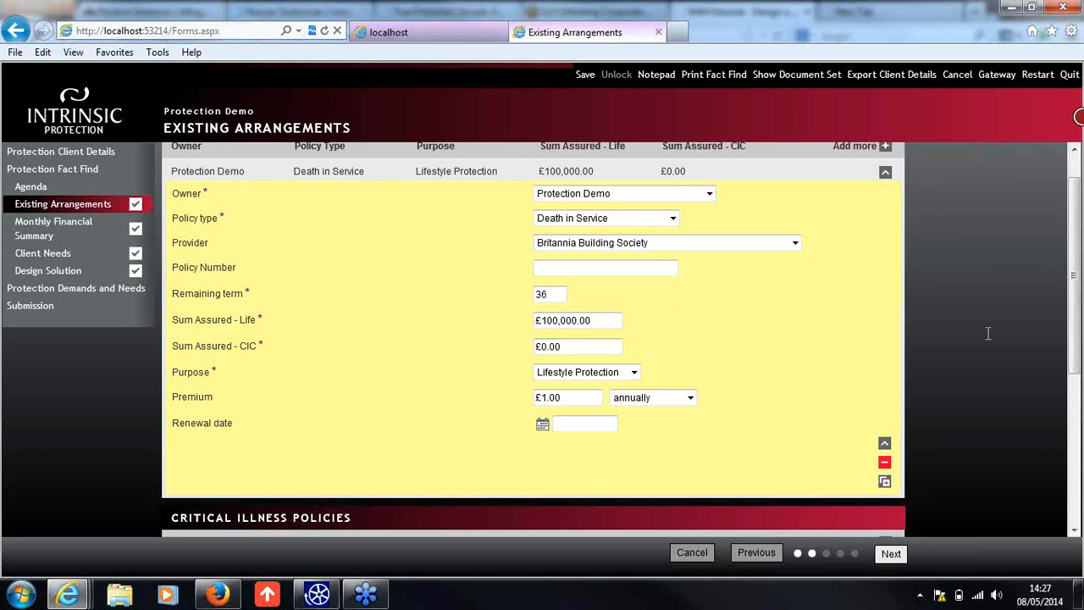
Step: Examine the remaining Death in Service policy fields and the entry's collapse, remove and duplicate controls, and collapse the entry
{"action": "left_click_drag", "start_coordinate": [1074, 280], "coordinate": [1074, 312]}
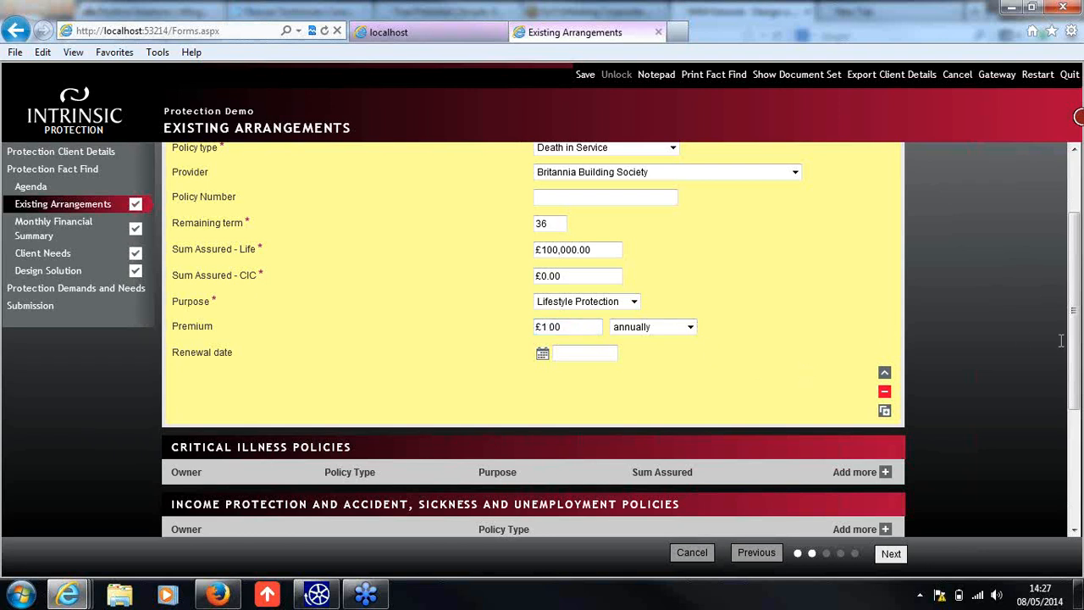
{"action": "scroll", "coordinate": [1077, 309], "scroll_direction": "down", "scroll_amount": 1}
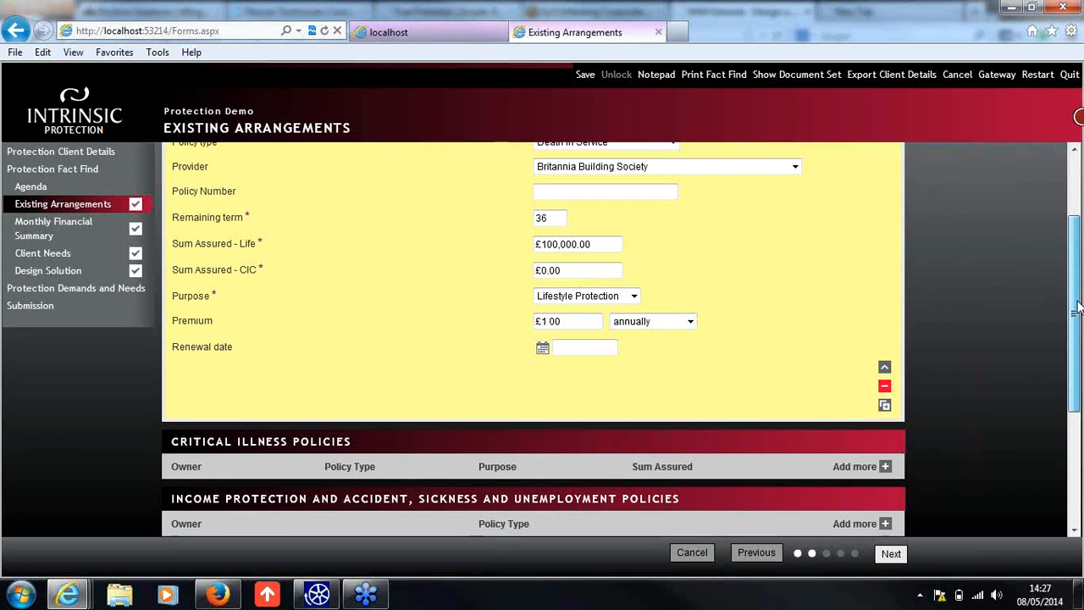
{"action": "scroll", "coordinate": [1078, 309], "scroll_direction": "down", "scroll_amount": 1}
{"action": "scroll", "coordinate": [1077, 309], "scroll_direction": "up", "scroll_amount": 3}
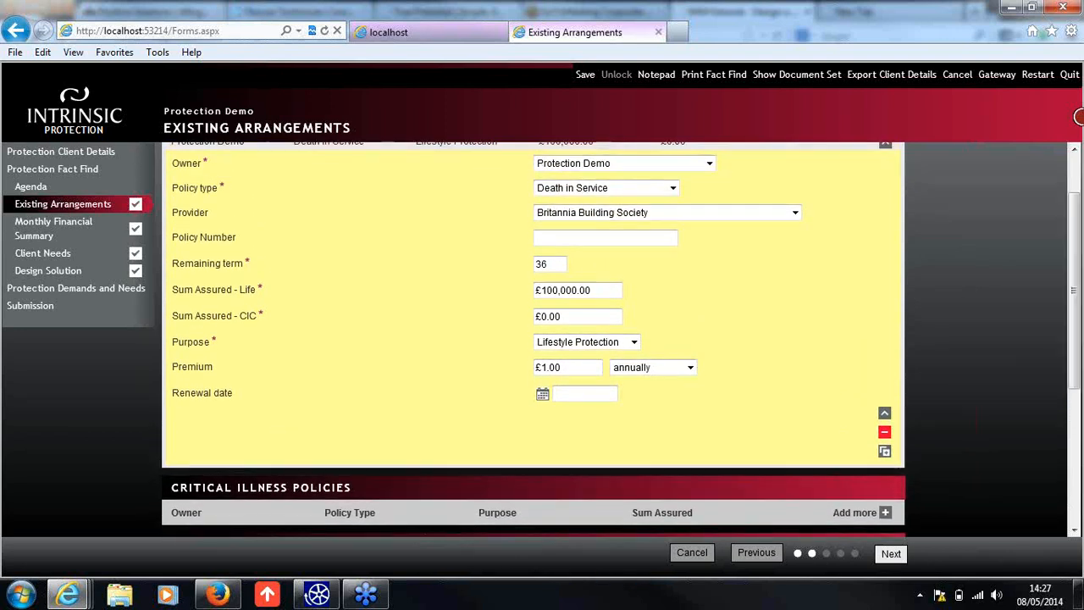
{"action": "left_click", "coordinate": [886, 453]}
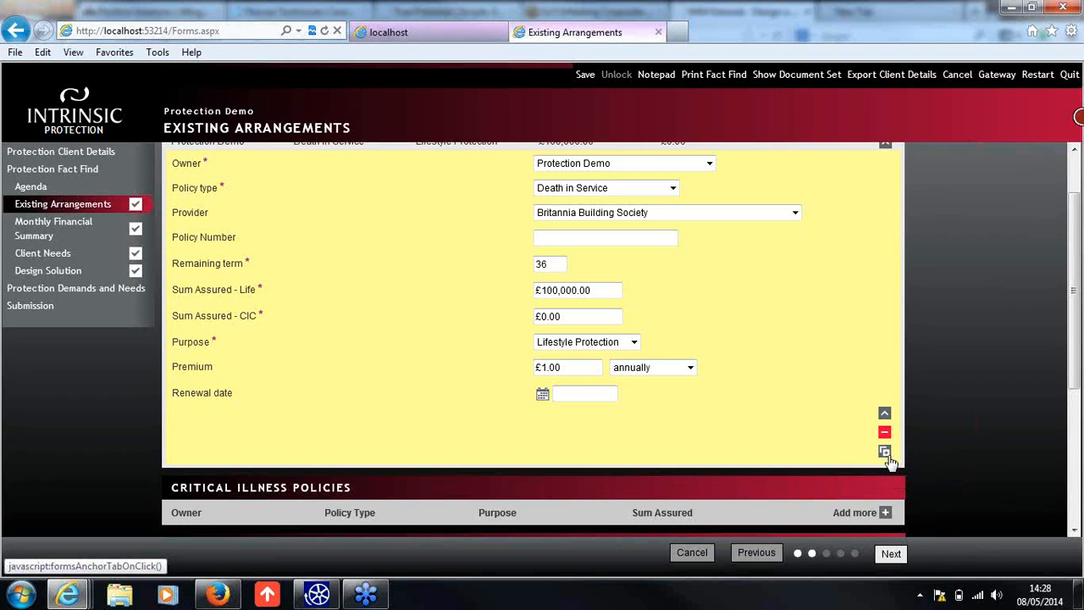
{"action": "left_click_drag", "start_coordinate": [1074, 348], "coordinate": [1072, 331]}
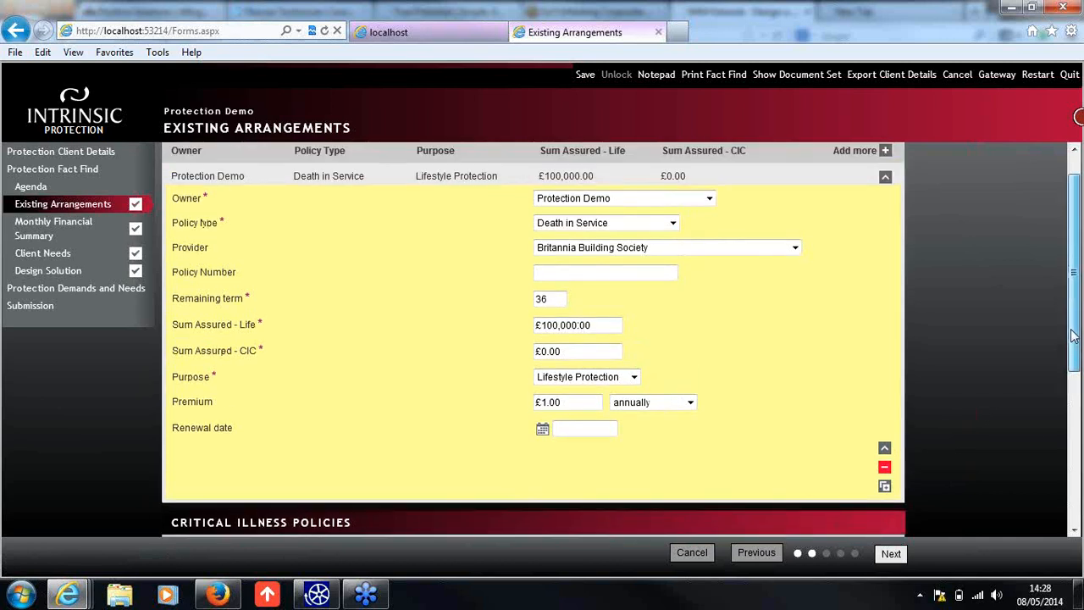
{"action": "left_click_drag", "start_coordinate": [1073, 337], "coordinate": [1073, 334]}
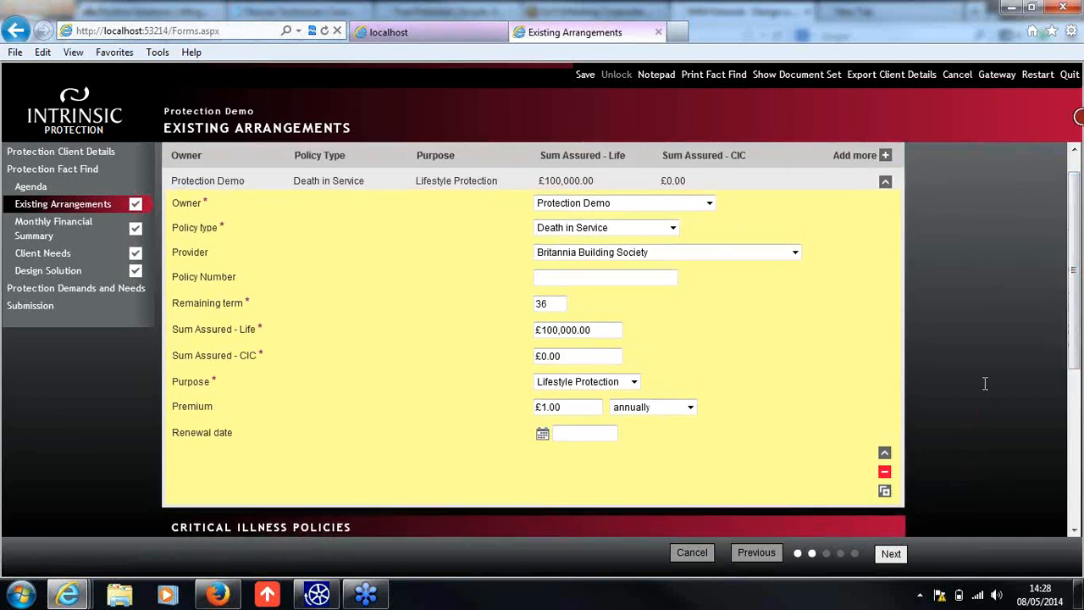
{"action": "left_click", "coordinate": [885, 454]}
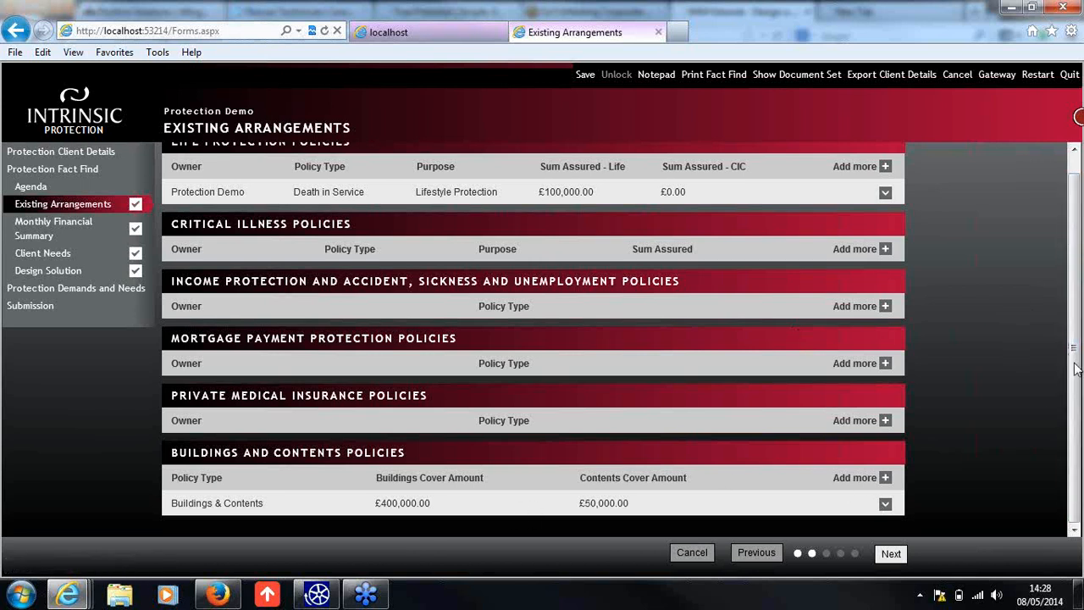
Step: Expand the Buildings & Contents policy, review its cover amounts, provider, premium and renewal date, and collapse it
{"action": "left_click", "coordinate": [885, 505]}
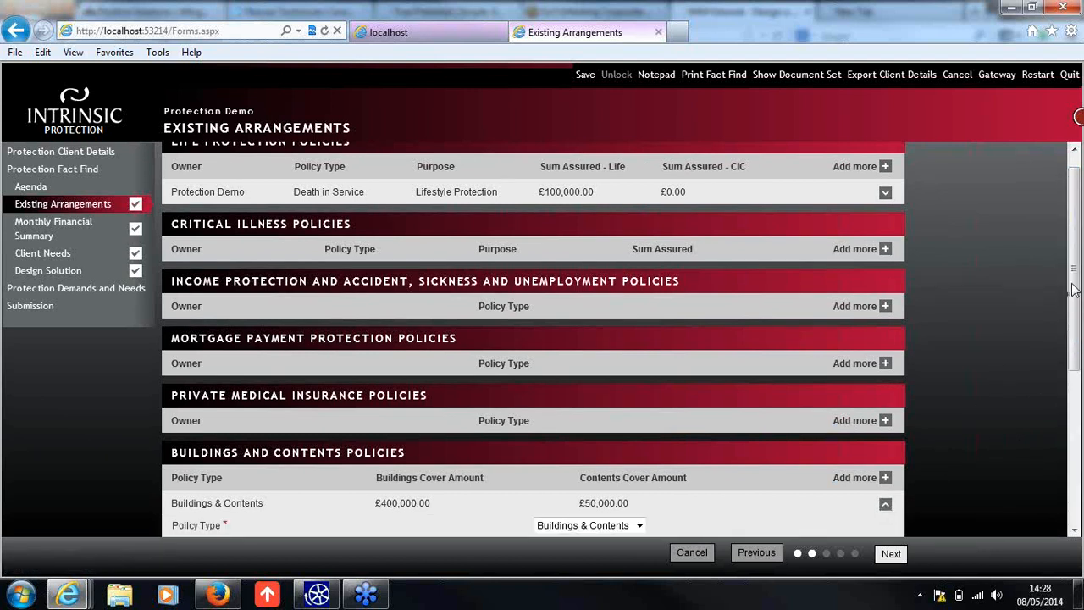
{"action": "left_click_drag", "start_coordinate": [1074, 290], "coordinate": [1075, 438]}
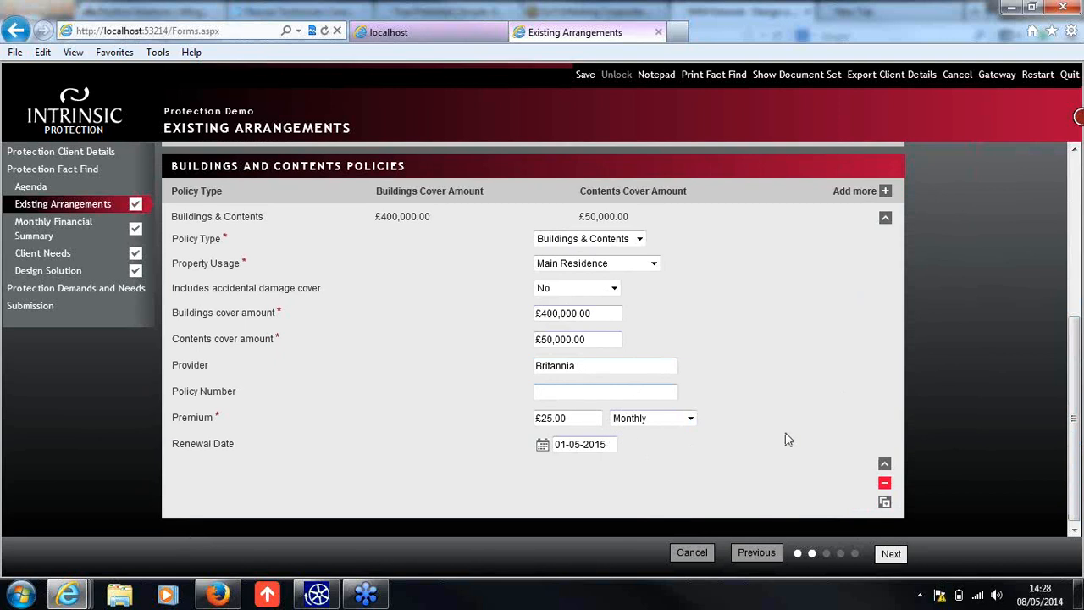
{"action": "left_click", "coordinate": [885, 465]}
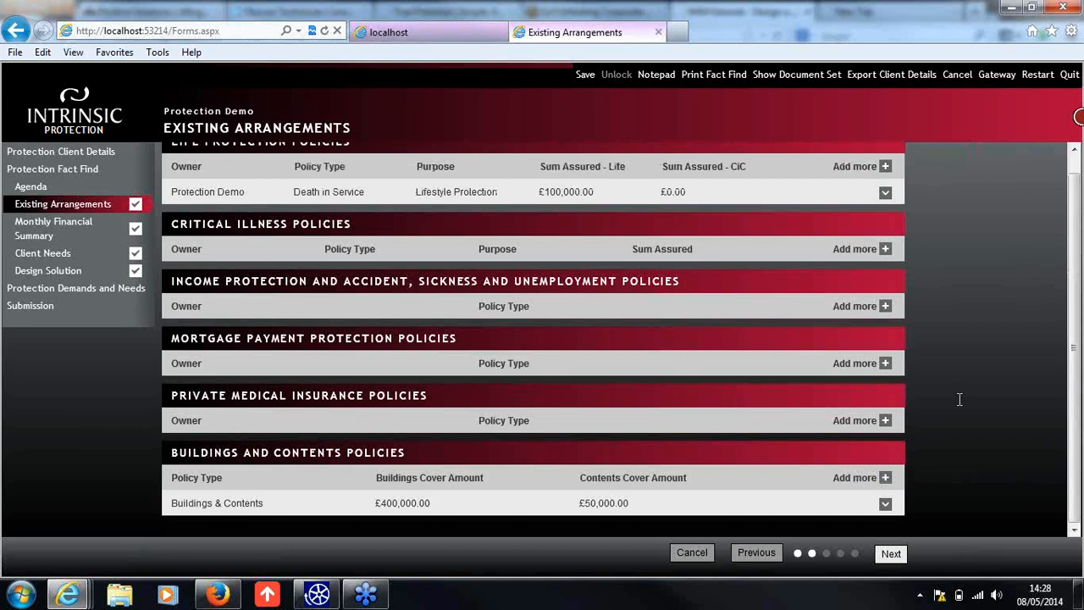
{"action": "left_click_drag", "start_coordinate": [1074, 330], "coordinate": [1074, 364]}
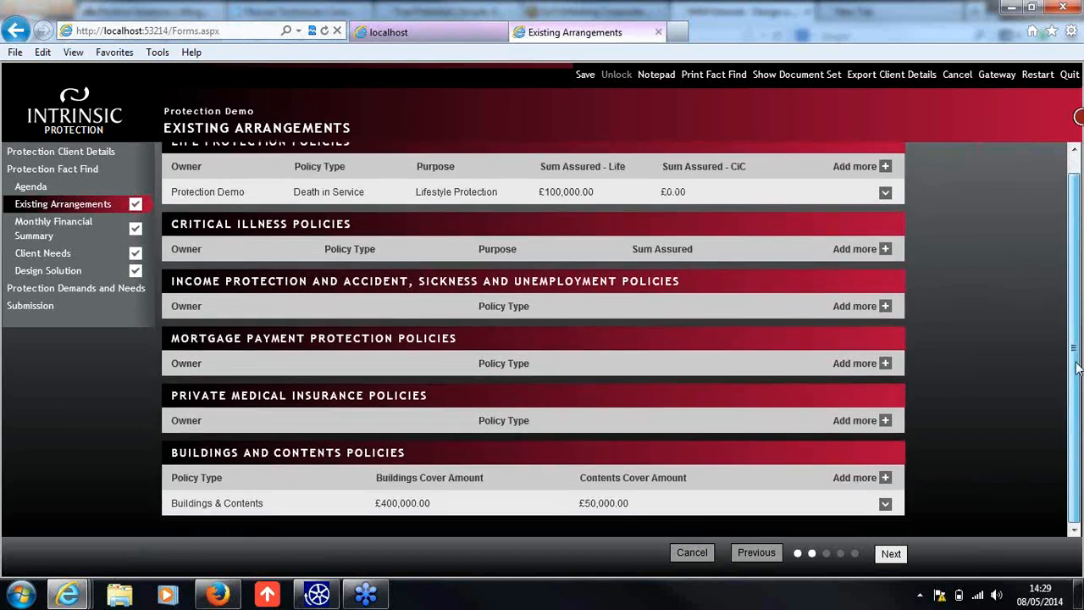
Step: Continue to the Monthly Financial Summary and view the guidance for Net Income and for Mortgage and Home expenditure
{"action": "left_click", "coordinate": [894, 556]}
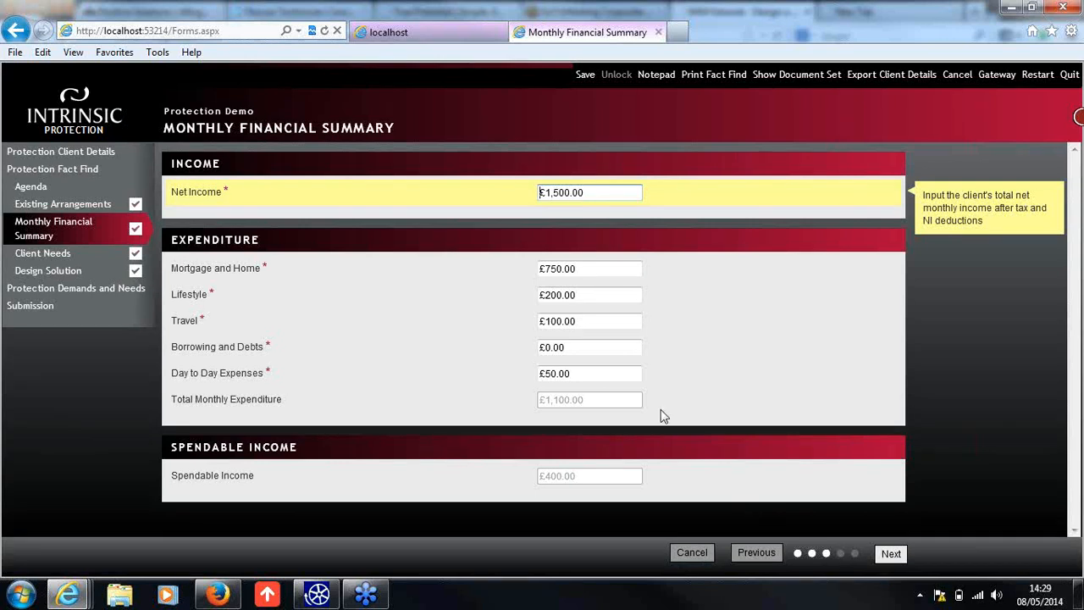
{"action": "left_click", "coordinate": [613, 188]}
{"action": "left_click", "coordinate": [590, 265]}
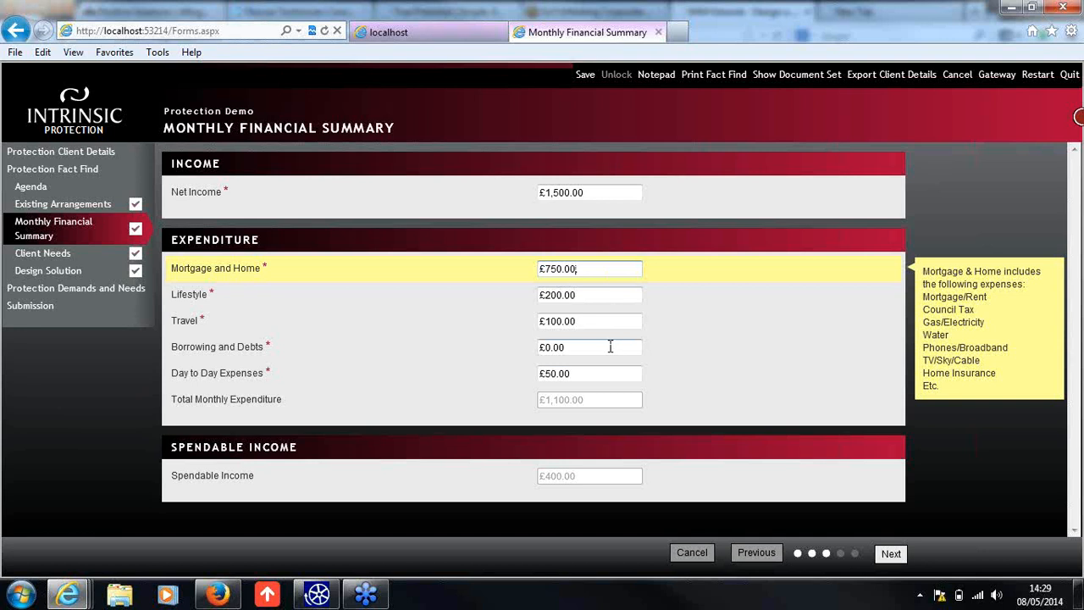
{"action": "left_click", "coordinate": [592, 394]}
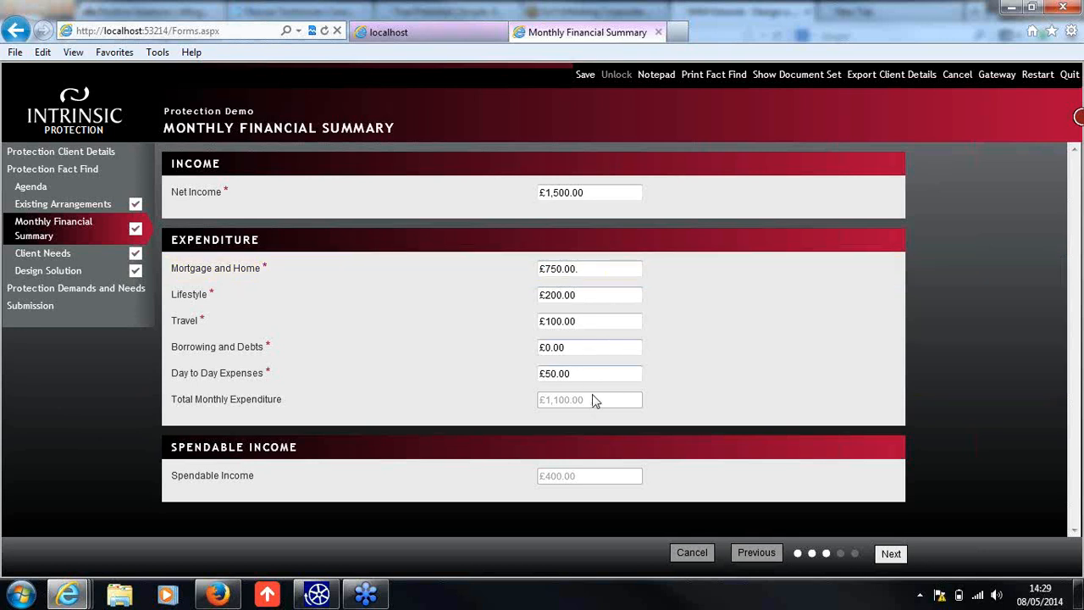
Step: Try a Day to Day Expenses amount of £40 in the expenditure section and restore it to £50
{"action": "double_click", "coordinate": [548, 370]}
{"action": "left_click_drag", "start_coordinate": [587, 373], "coordinate": [461, 377]}
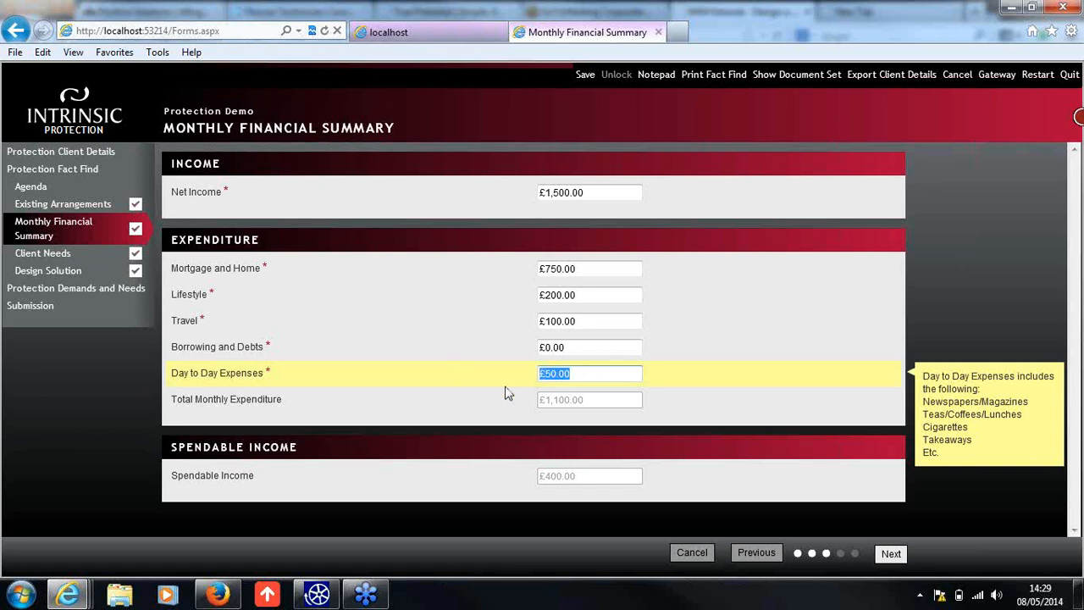
{"action": "type", "text": "40"}
{"action": "left_click", "coordinate": [792, 424]}
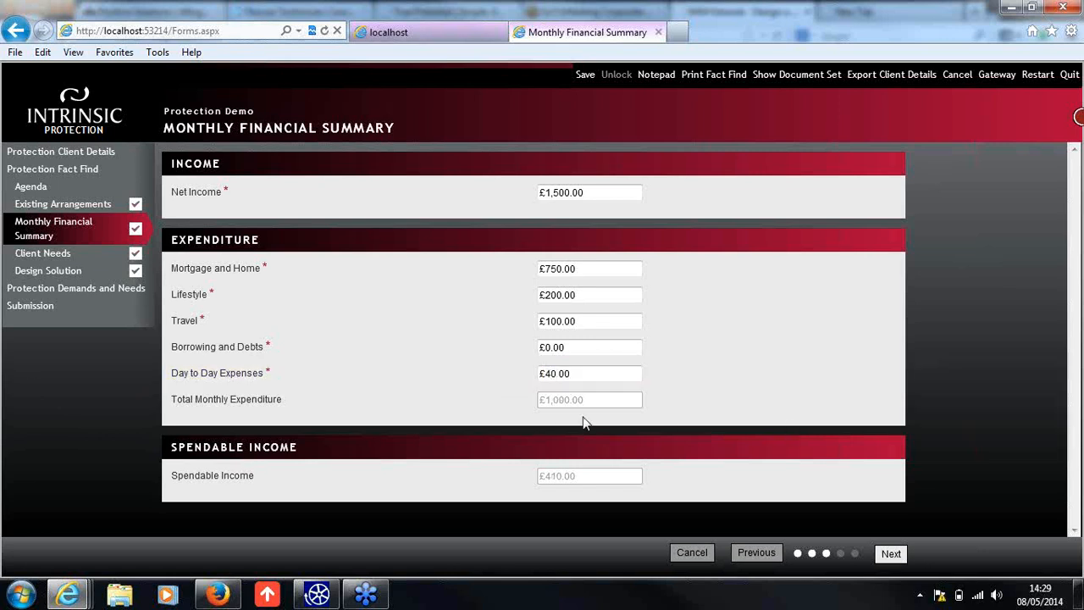
{"action": "left_click", "coordinate": [590, 374]}
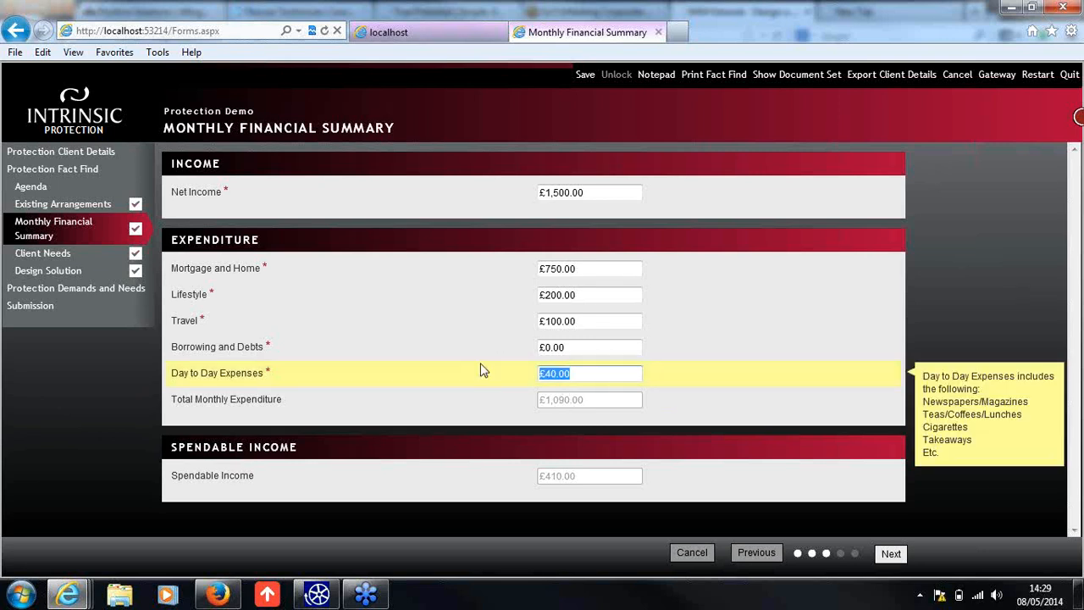
{"action": "type", "text": "50"}
{"action": "left_click", "coordinate": [769, 415]}
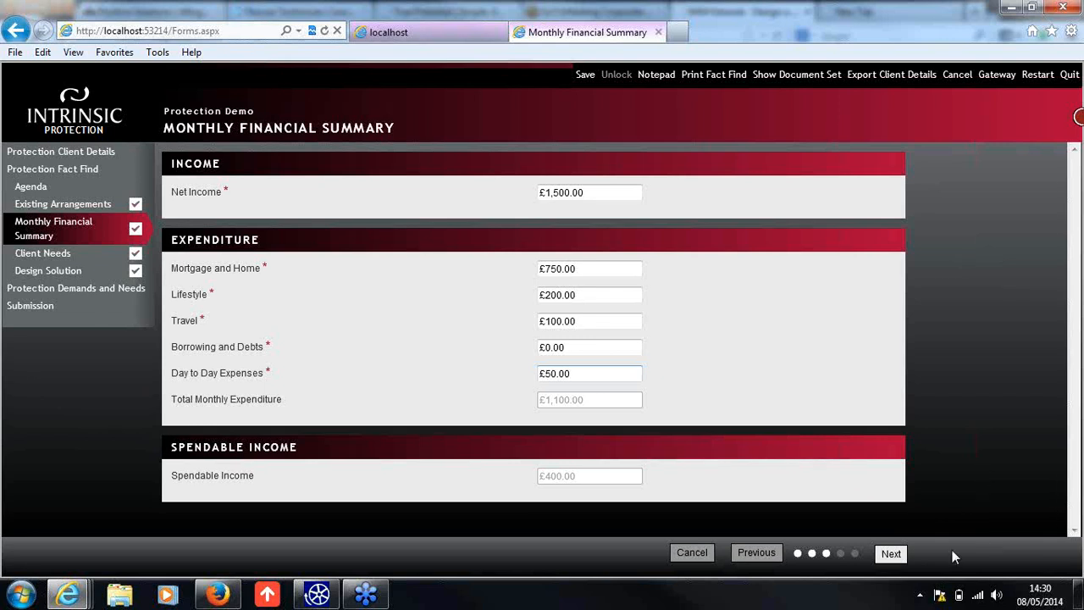
Step: Continue to Client Needs and review the Critical Illness lifestyle need, including its owner and affordability options, and collapse the entry
{"action": "left_click", "coordinate": [891, 555]}
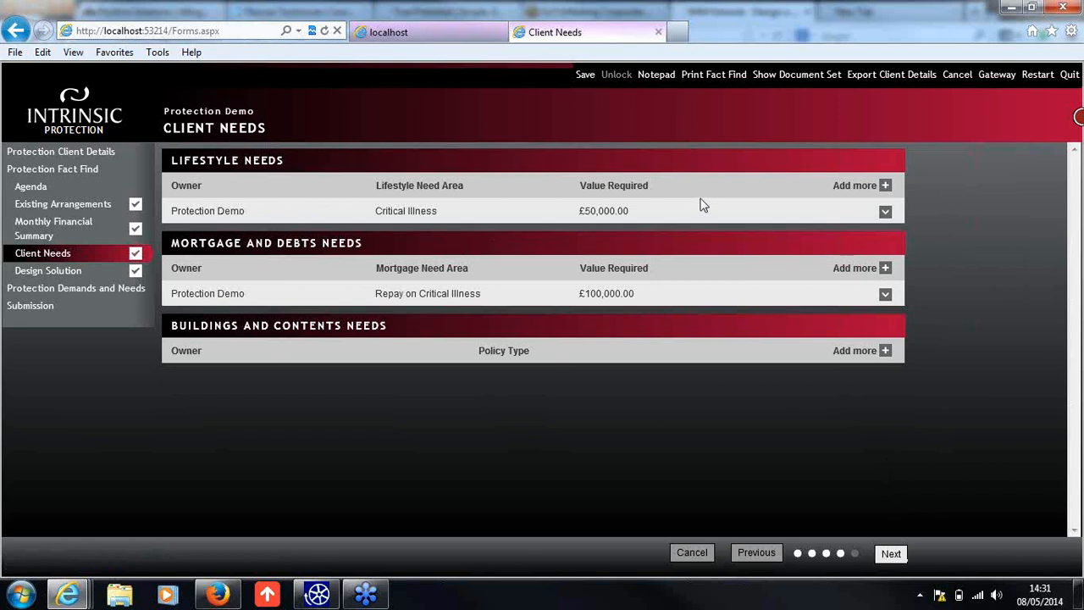
{"action": "left_click", "coordinate": [885, 213]}
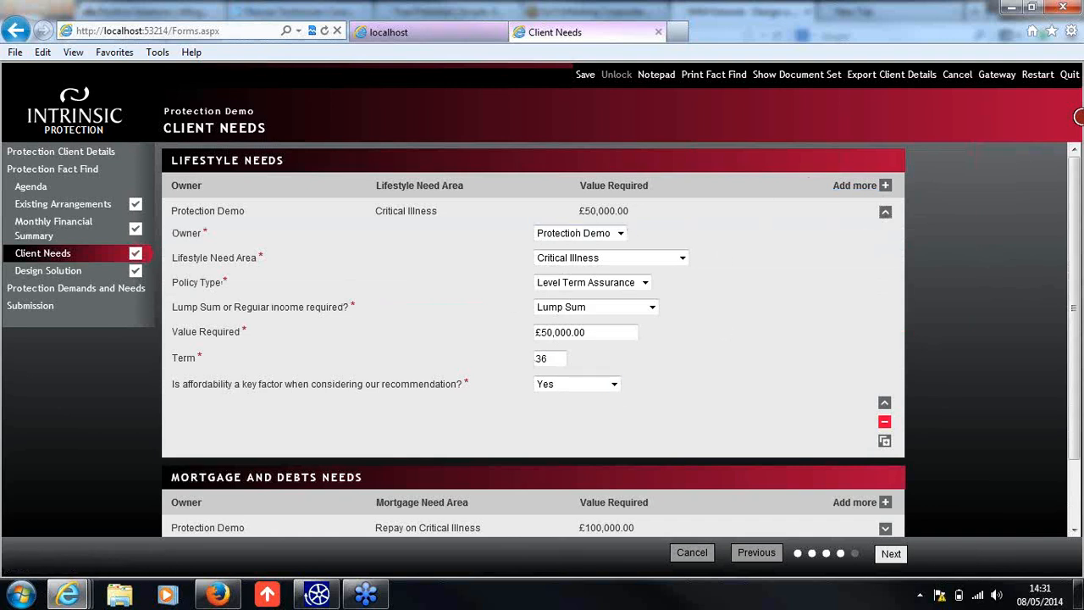
{"action": "left_click_drag", "start_coordinate": [1077, 198], "coordinate": [1081, 218]}
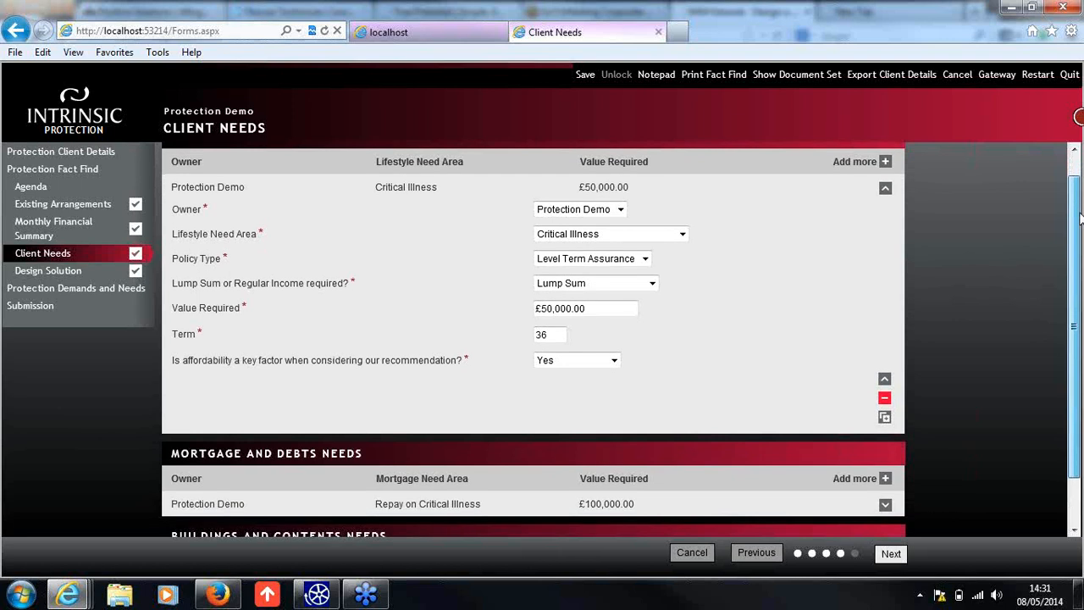
{"action": "left_click", "coordinate": [582, 212]}
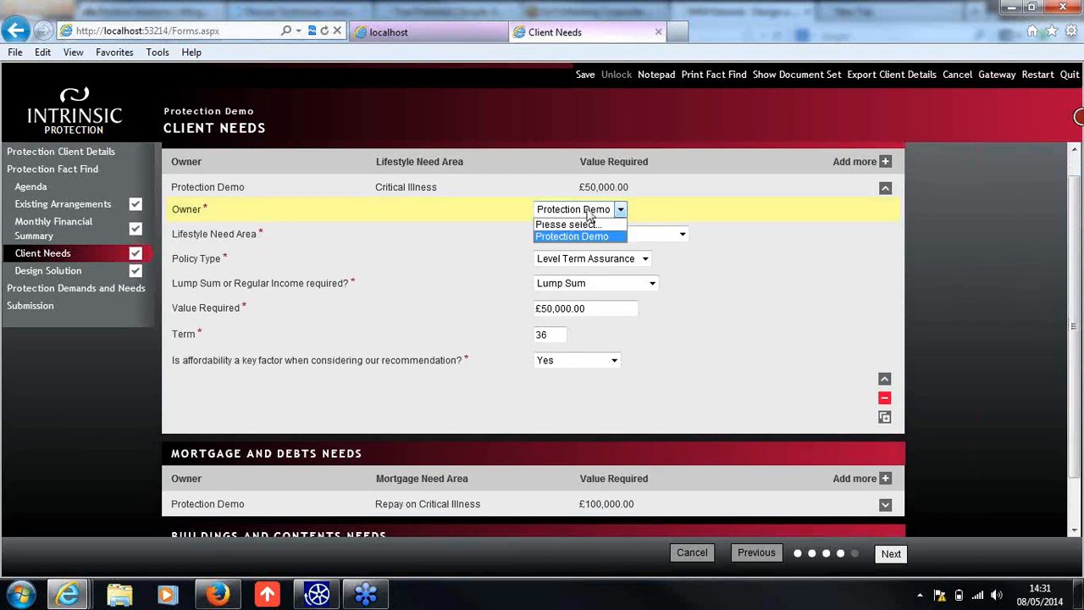
{"action": "left_click", "coordinate": [592, 212]}
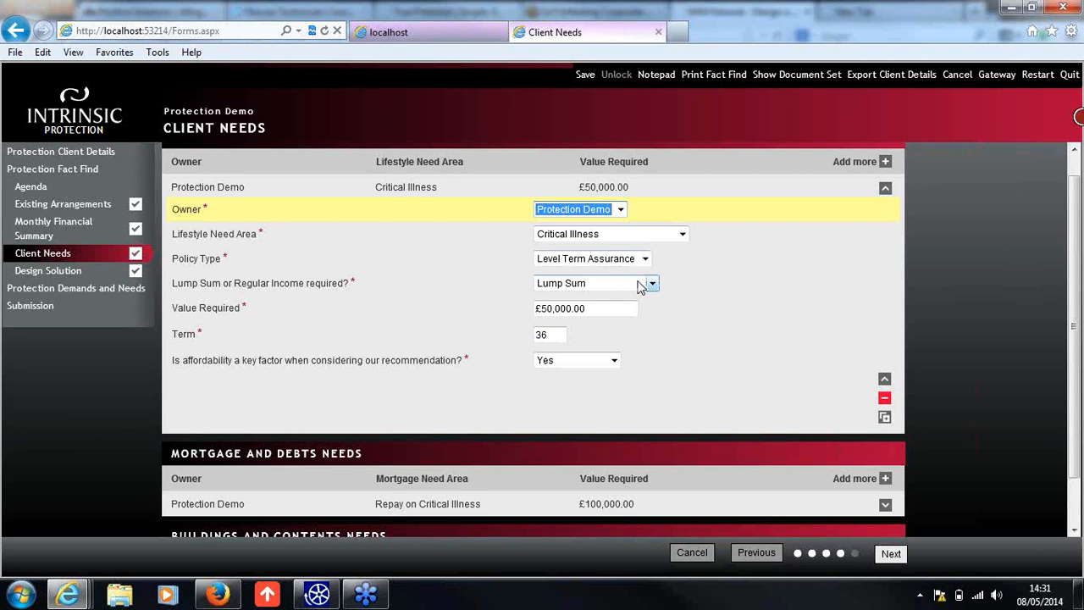
{"action": "left_click", "coordinate": [584, 362]}
{"action": "left_click", "coordinate": [585, 362]}
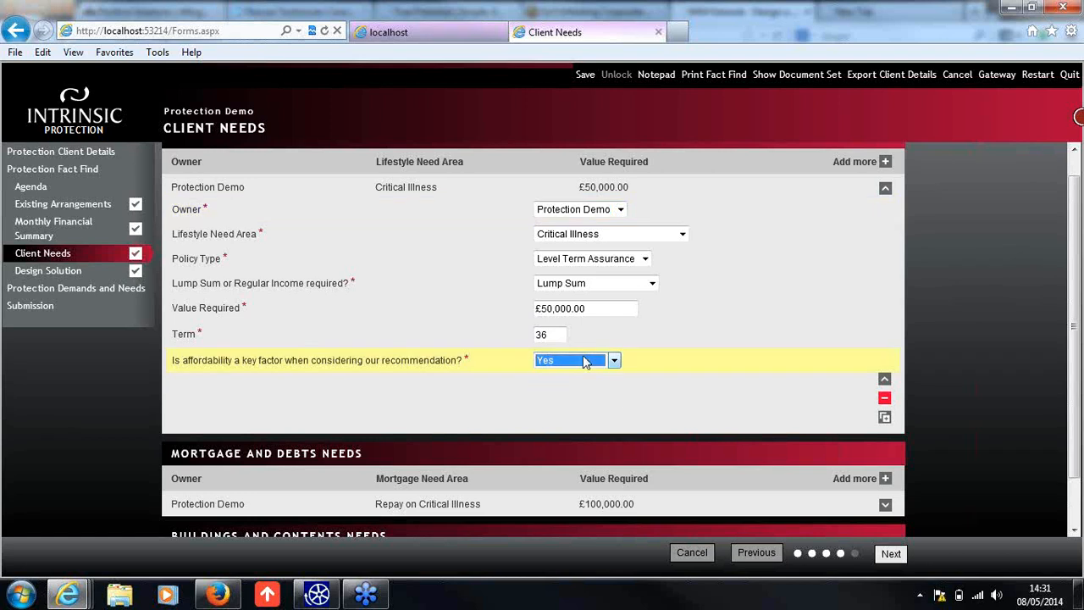
{"action": "left_click", "coordinate": [940, 328]}
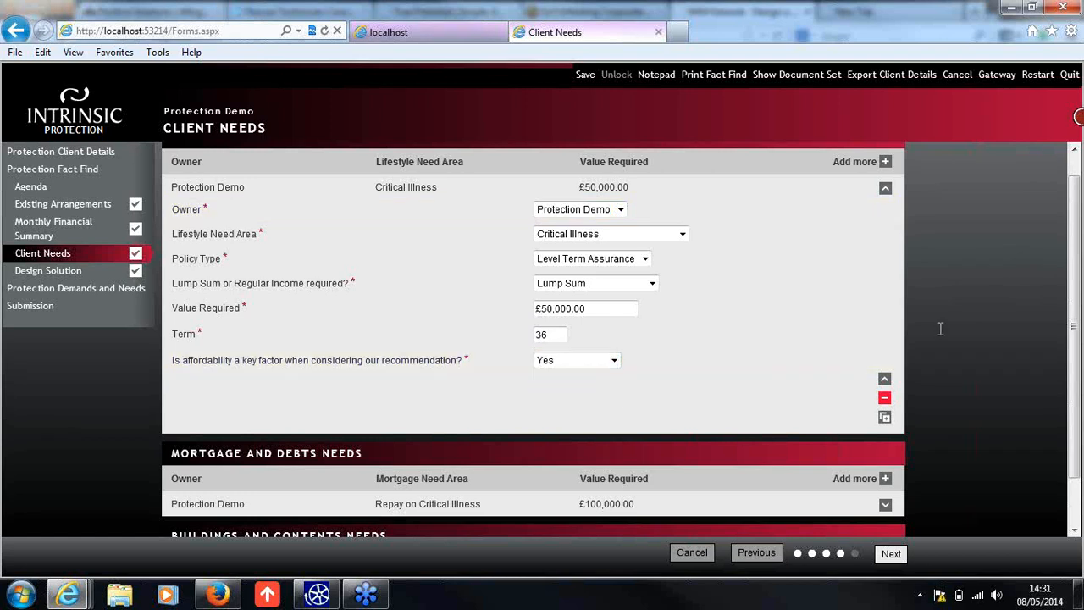
{"action": "left_click", "coordinate": [884, 380]}
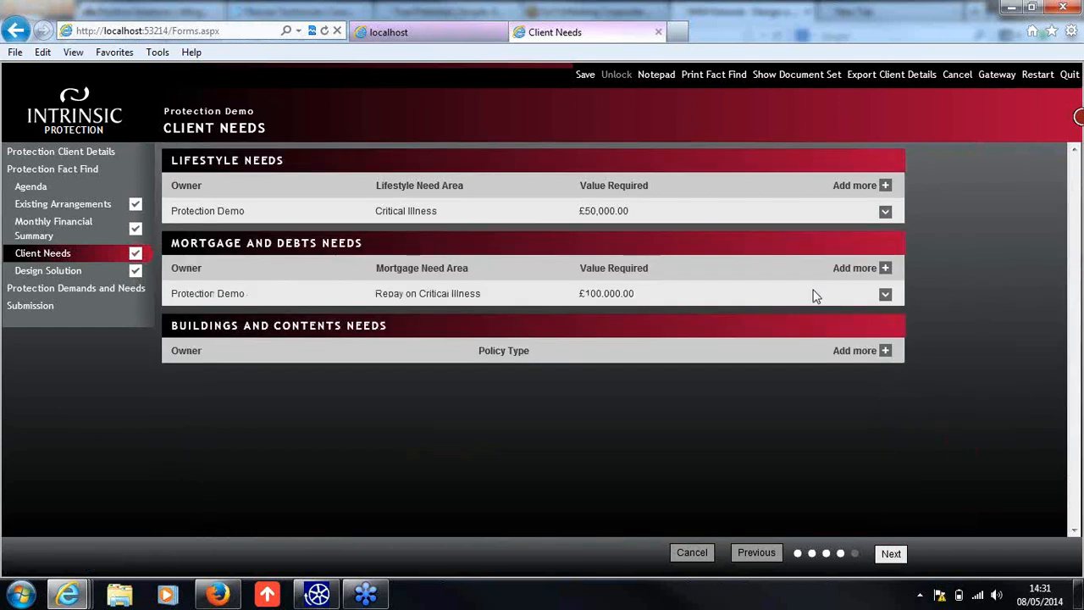
Step: Expand the Repay on Critical Illness mortgage need, review its policy type, value, term and affordability answer, and collapse it
{"action": "left_click", "coordinate": [885, 297]}
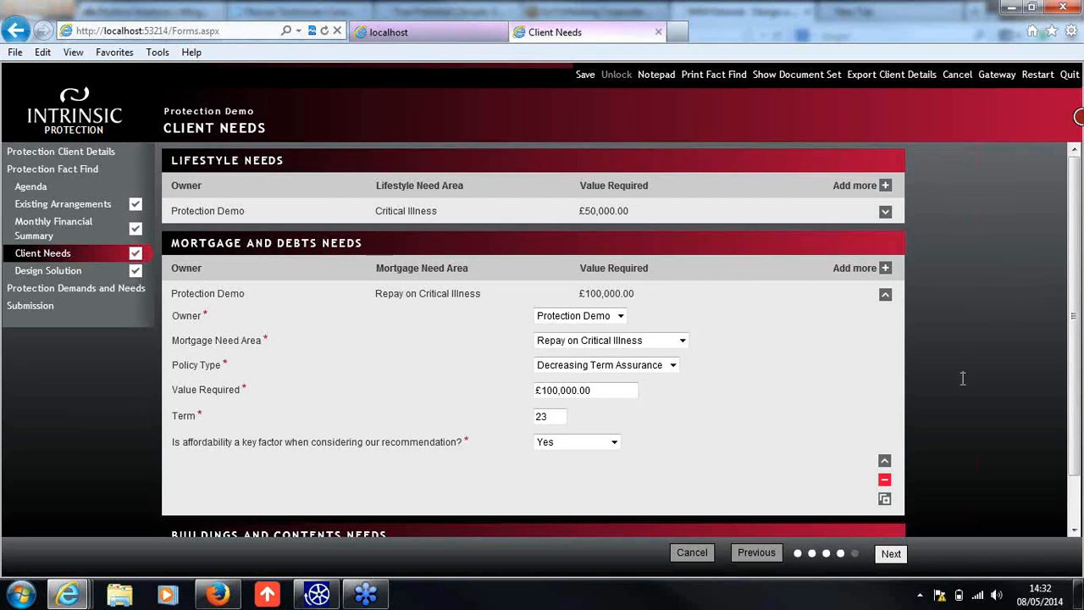
{"action": "scroll", "coordinate": [932, 372], "scroll_direction": "down", "scroll_amount": 1}
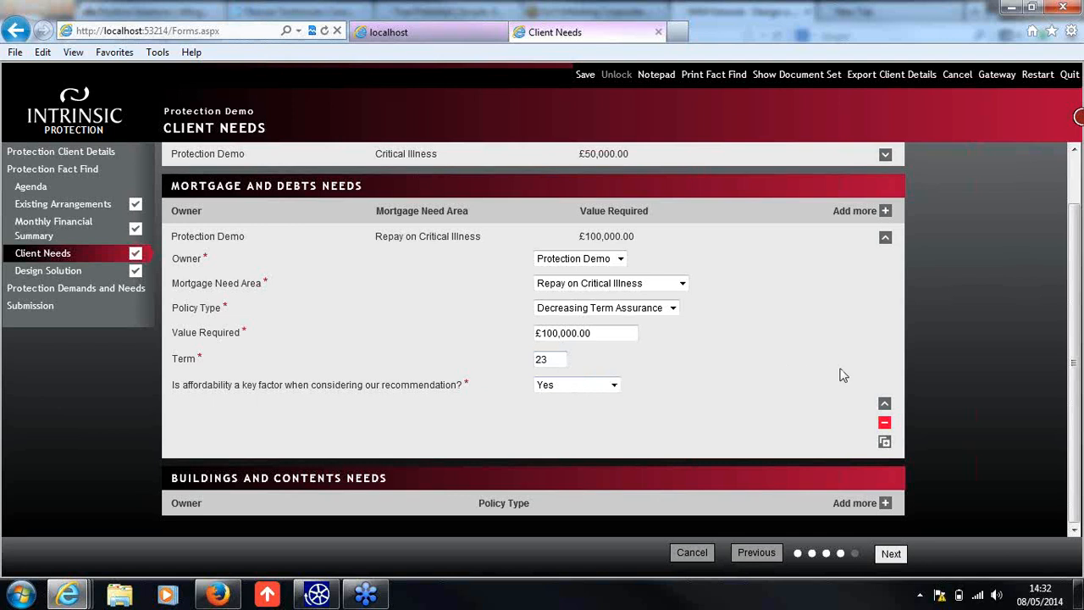
{"action": "left_click", "coordinate": [885, 405]}
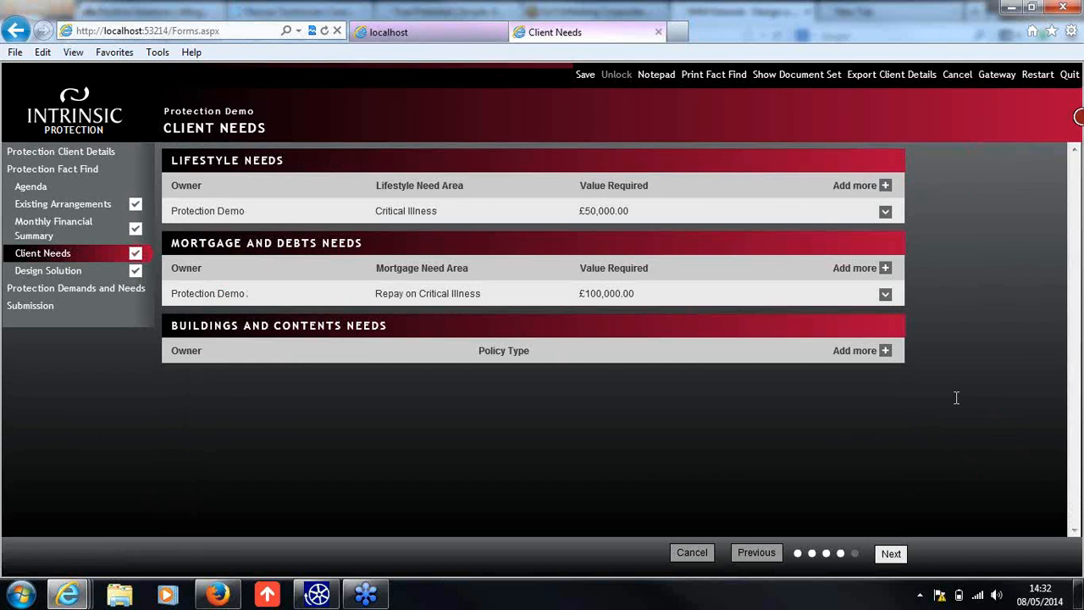
Step: Continue to Design Solution and review the quoting options and the quote lists for each protection product
{"action": "left_click", "coordinate": [892, 555]}
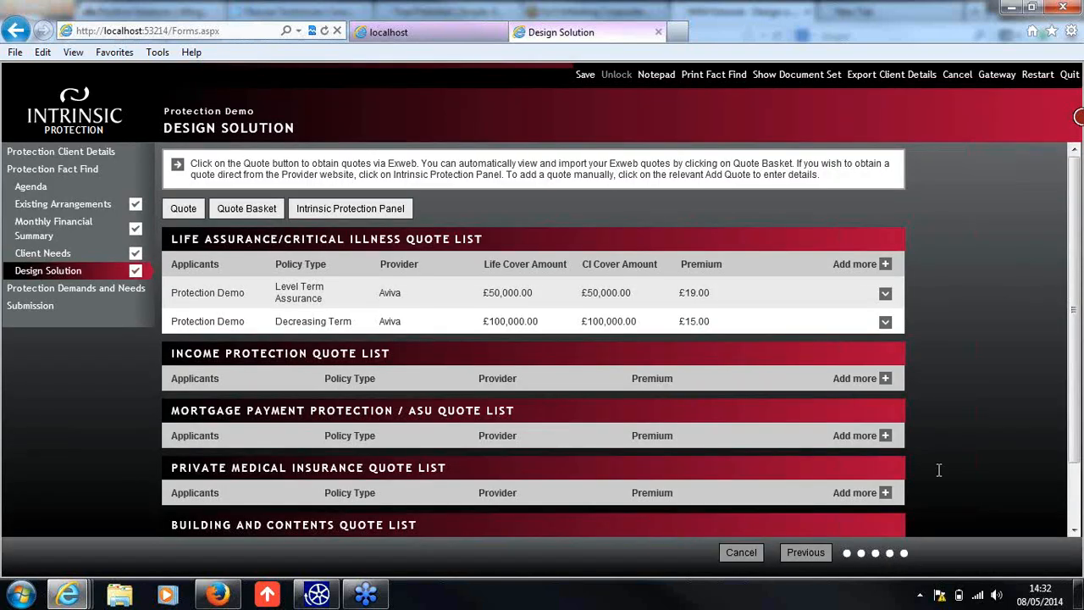
{"action": "mouse_move", "coordinate": [1071, 272]}
{"action": "left_mouse_down"}
{"action": "mouse_move", "coordinate": [1074, 329]}
{"action": "mouse_move", "coordinate": [1078, 262]}
{"action": "left_mouse_up"}
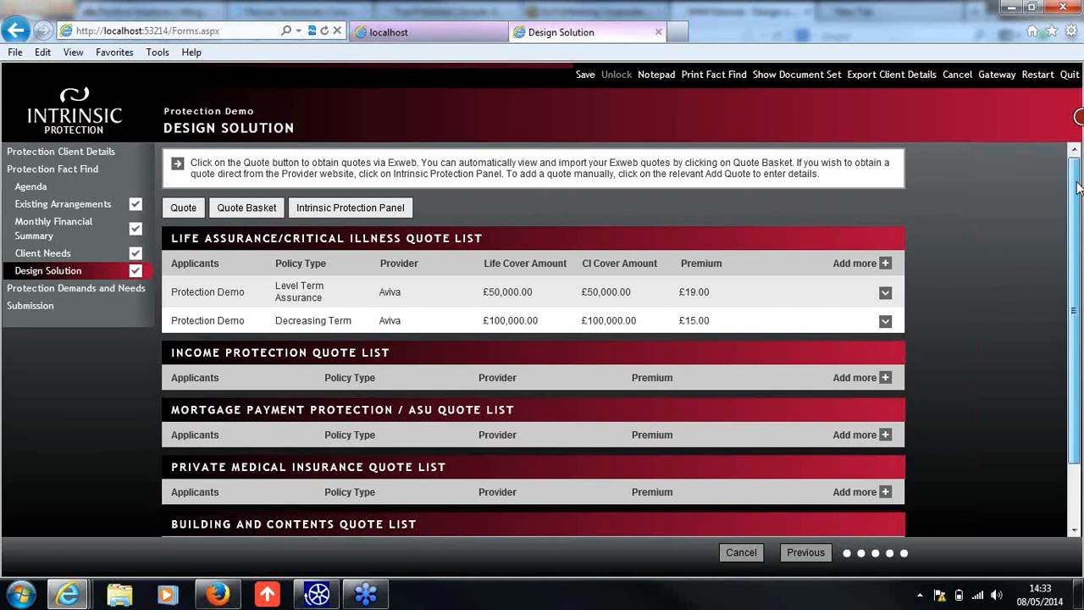
{"action": "left_click_drag", "start_coordinate": [1078, 187], "coordinate": [1079, 195]}
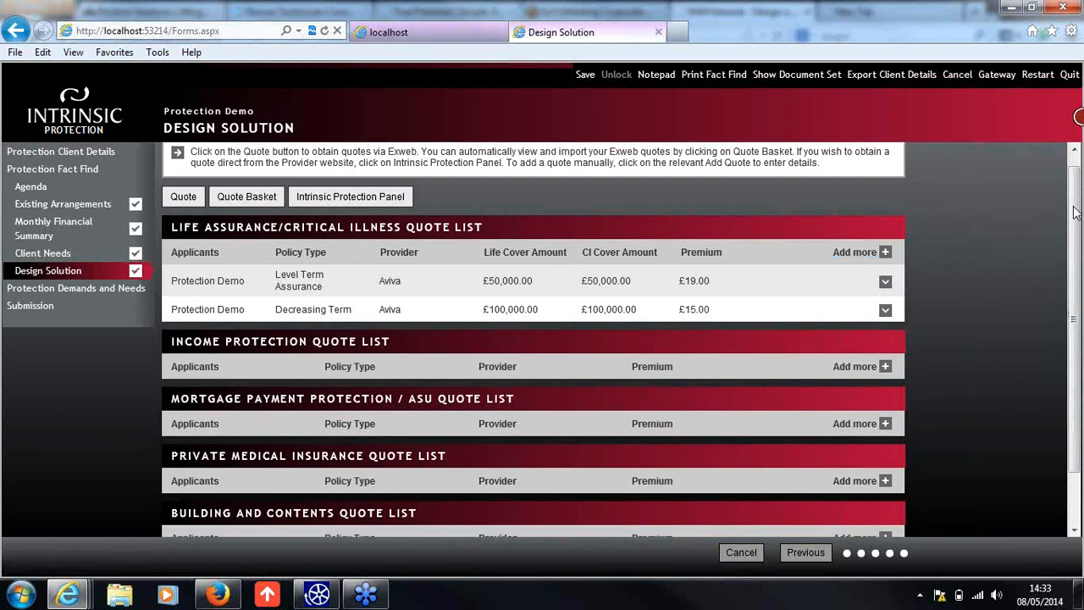
{"action": "left_click_drag", "start_coordinate": [1075, 215], "coordinate": [1076, 248]}
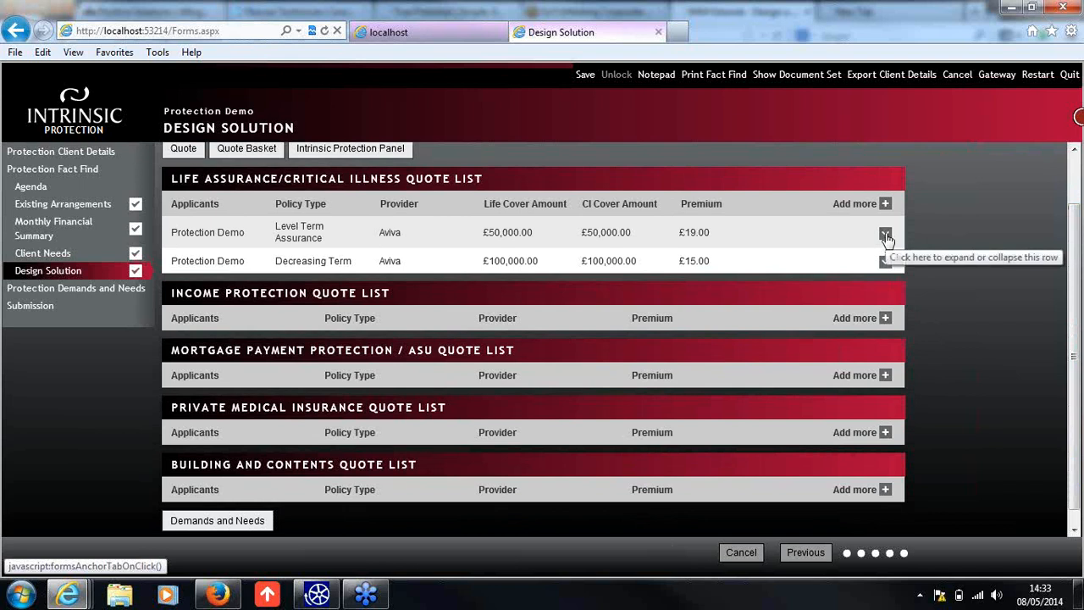
Step: Expand the Level Term Assurance quote, review its cover details and the Need Area Addressed options, and collapse it
{"action": "left_click", "coordinate": [885, 235]}
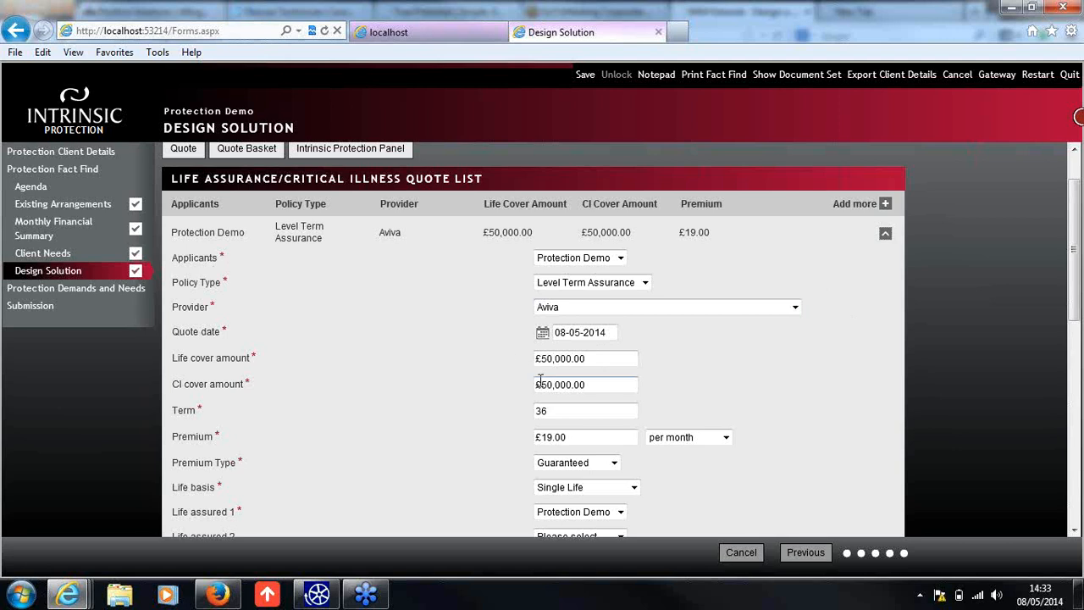
{"action": "scroll", "coordinate": [540, 381], "scroll_direction": "down", "scroll_amount": 1}
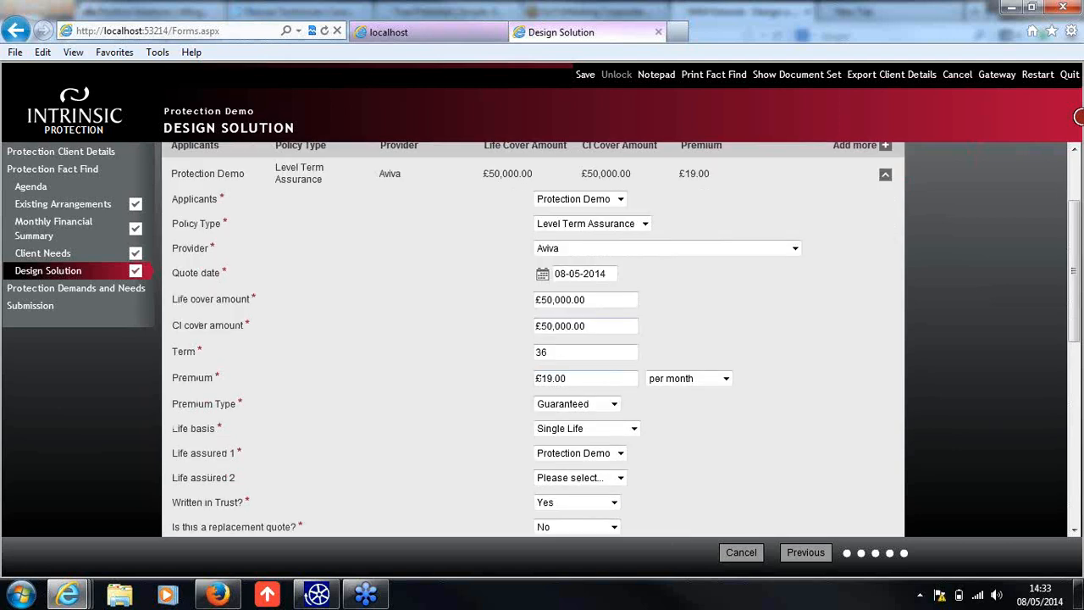
{"action": "left_click_drag", "start_coordinate": [1074, 254], "coordinate": [1079, 316]}
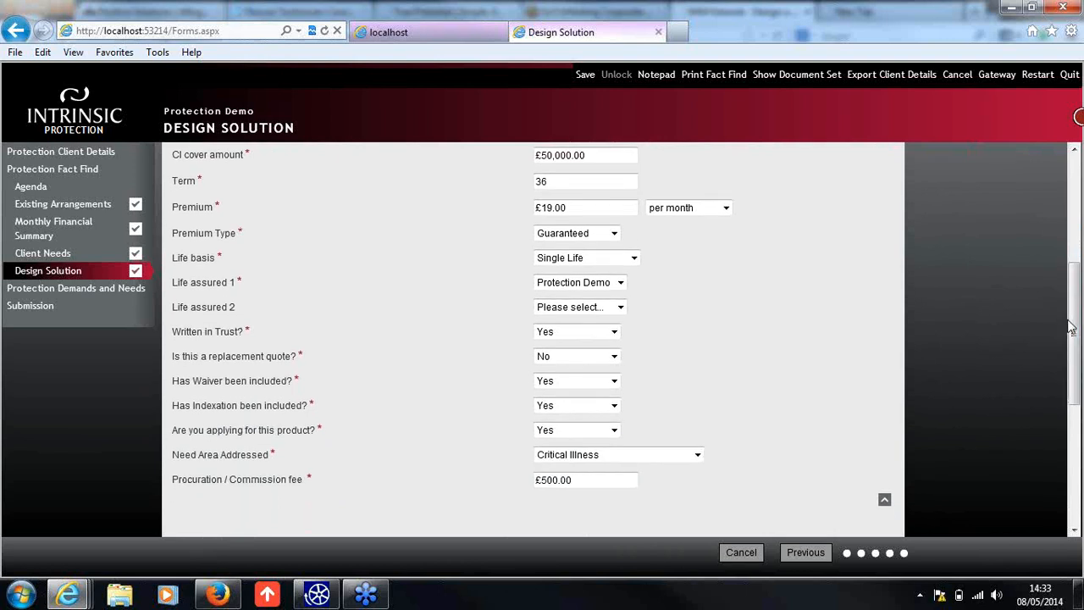
{"action": "left_click", "coordinate": [673, 456]}
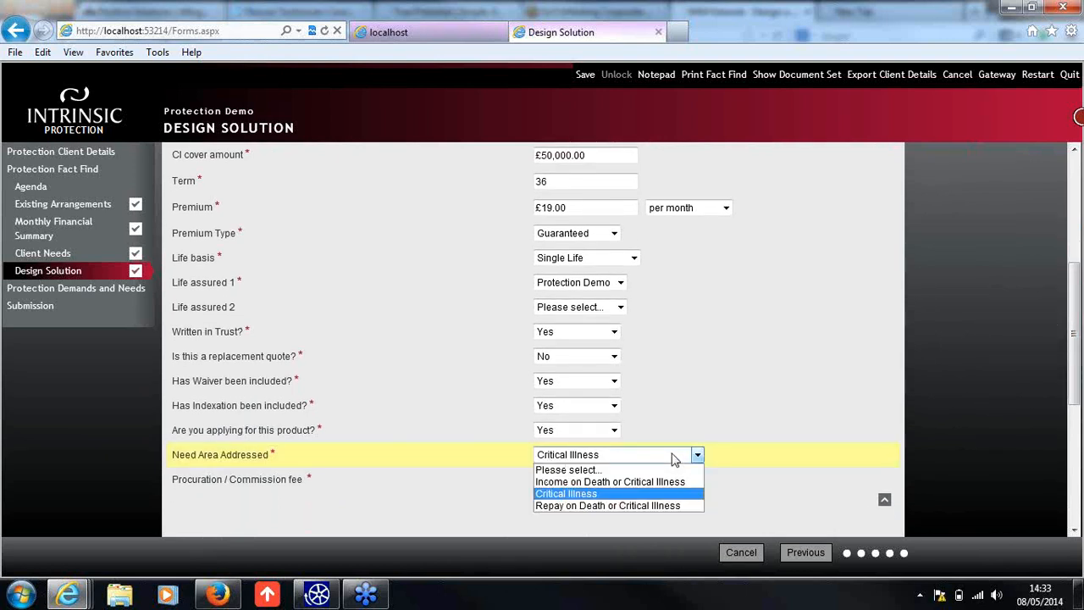
{"action": "left_click", "coordinate": [673, 458]}
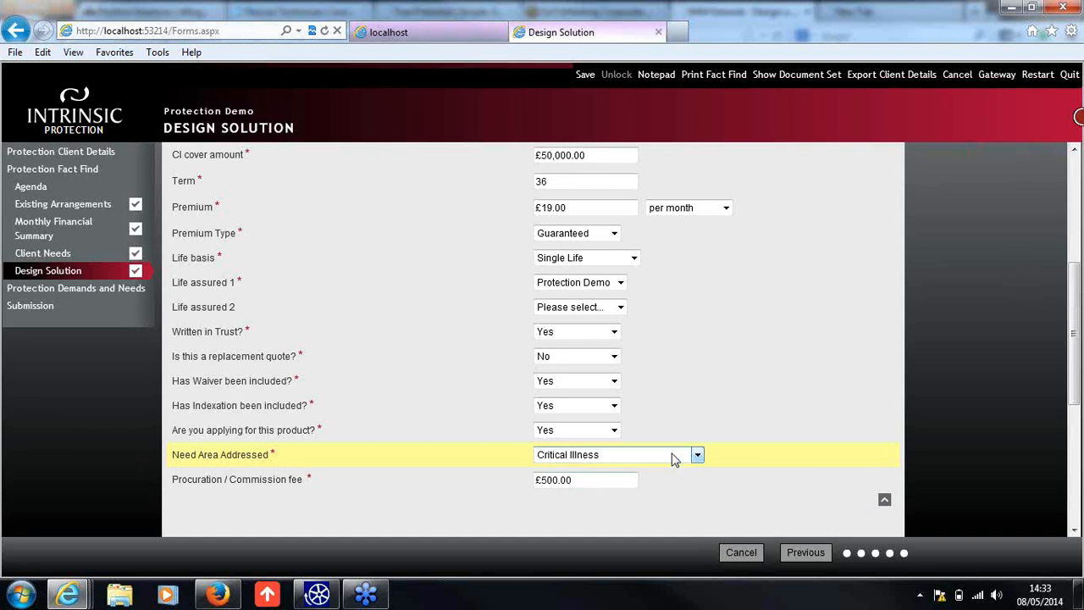
{"action": "left_click", "coordinate": [723, 487]}
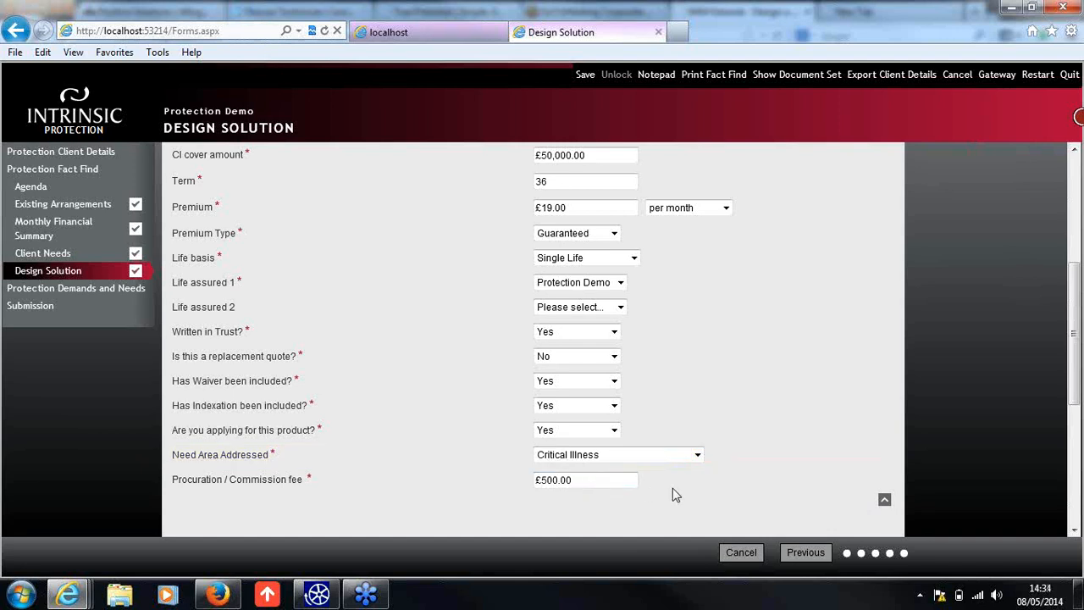
{"action": "scroll", "coordinate": [673, 495], "scroll_direction": "down", "scroll_amount": 1}
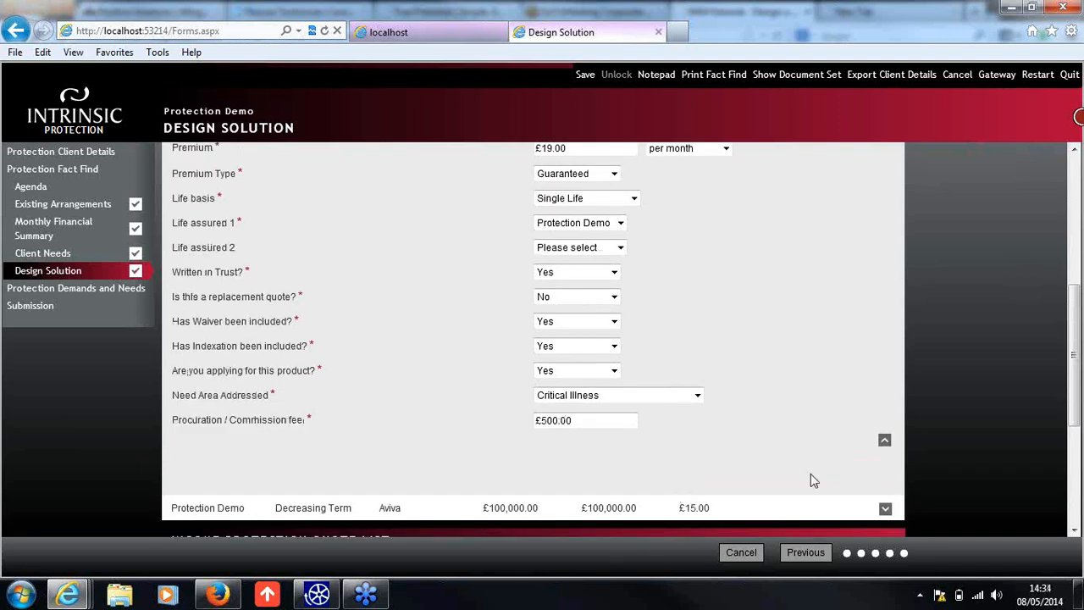
{"action": "left_click", "coordinate": [885, 441]}
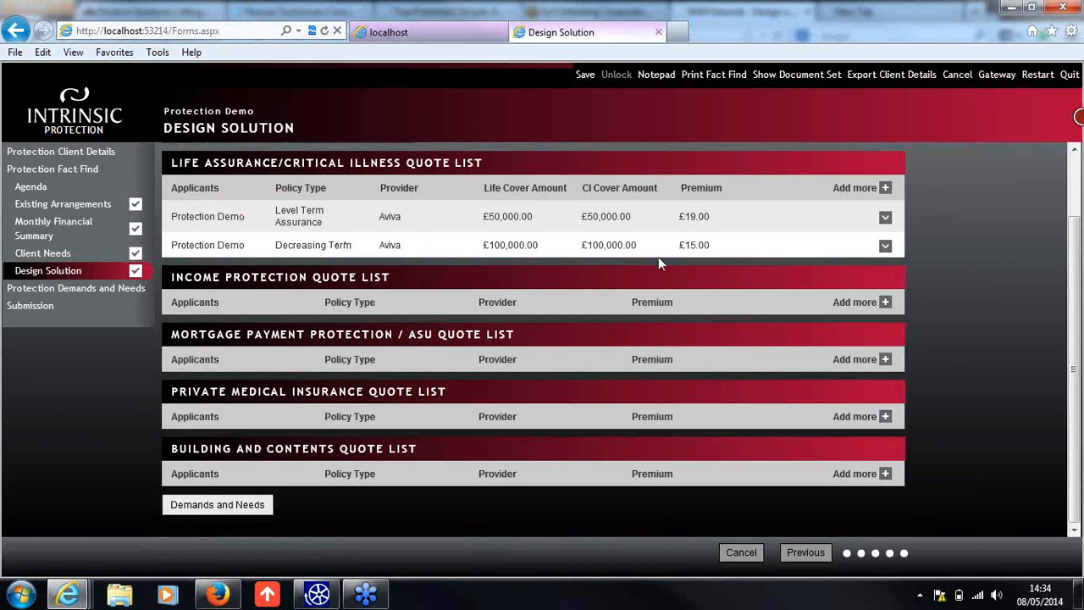
Step: Expand the Decreasing Term quote, review its details, keep Repay on Death or Critical Illness as the need area, and collapse it
{"action": "left_click", "coordinate": [886, 247]}
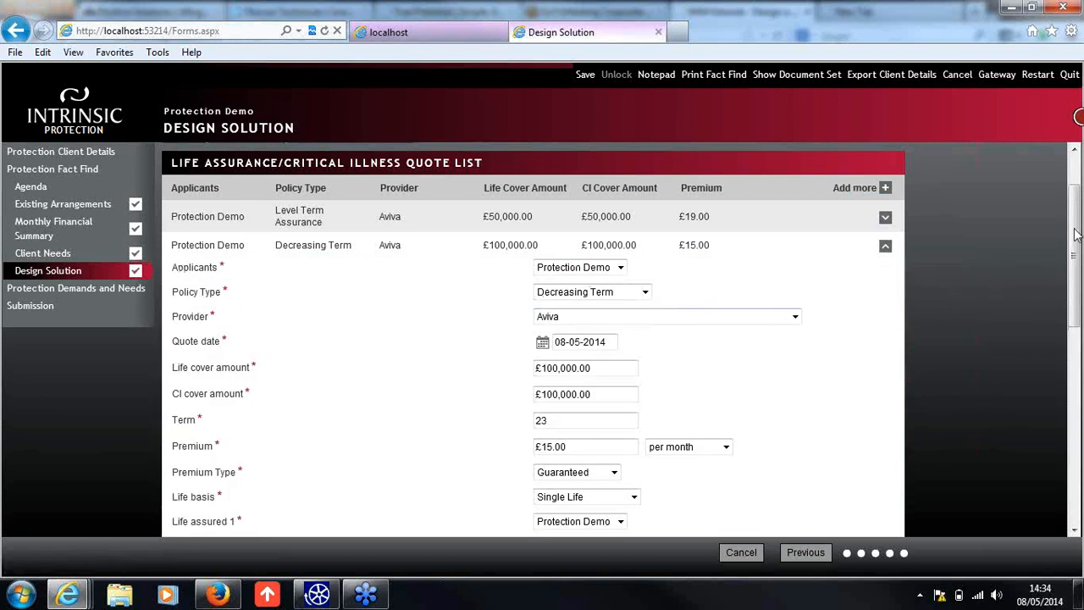
{"action": "left_click_drag", "start_coordinate": [1075, 231], "coordinate": [1076, 253]}
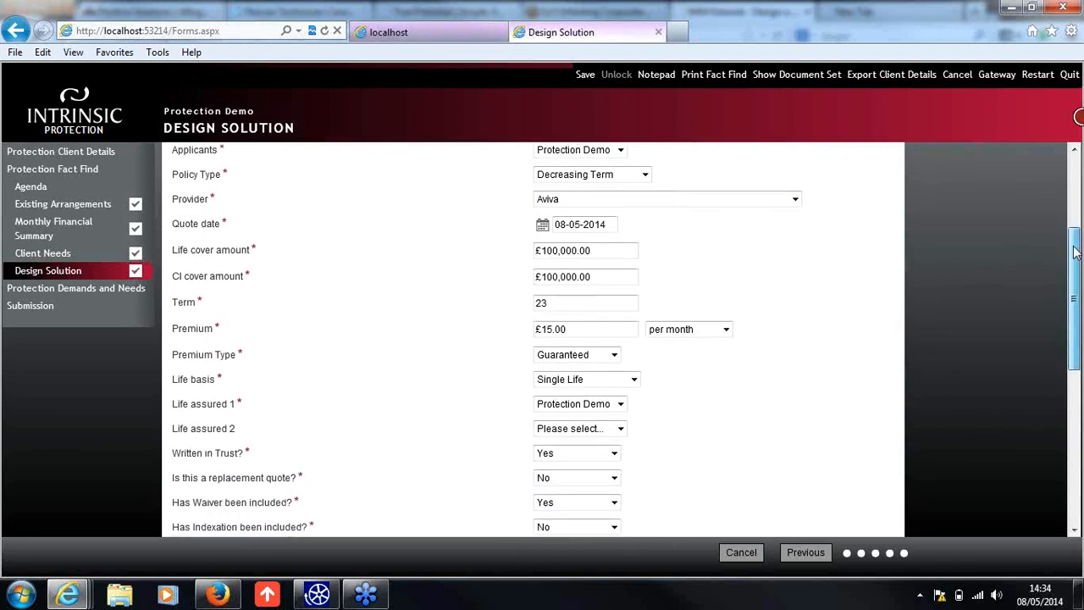
{"action": "left_click_drag", "start_coordinate": [1075, 251], "coordinate": [1068, 305]}
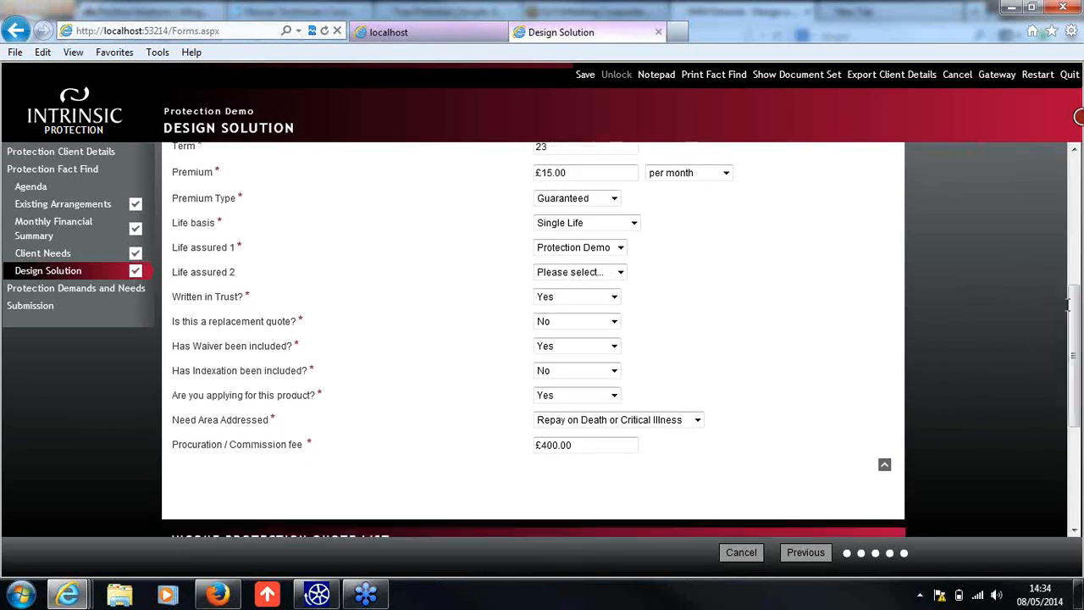
{"action": "left_click", "coordinate": [672, 421]}
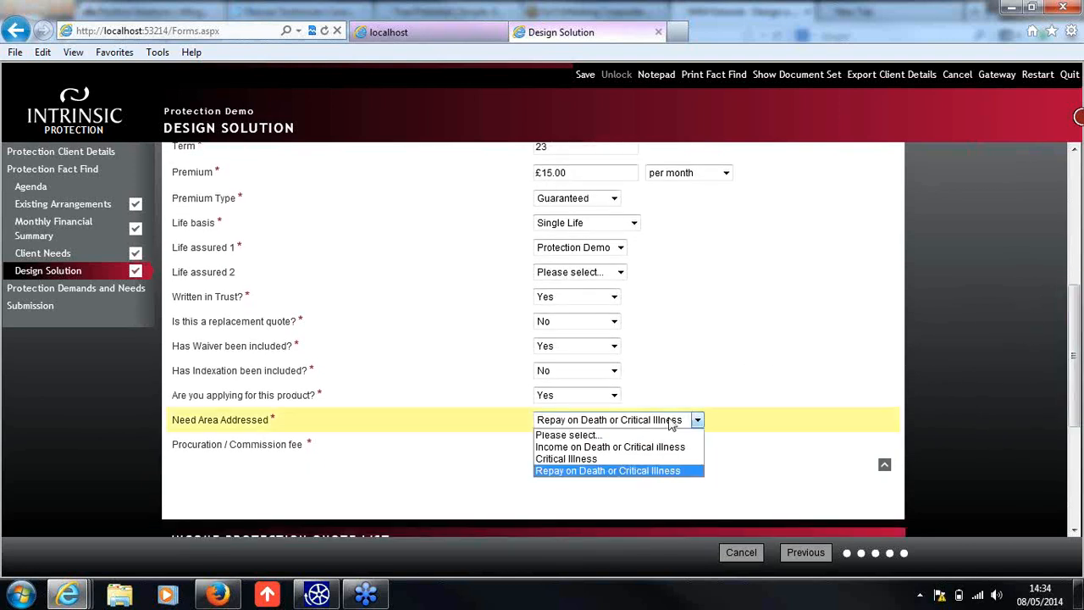
{"action": "left_click", "coordinate": [644, 471]}
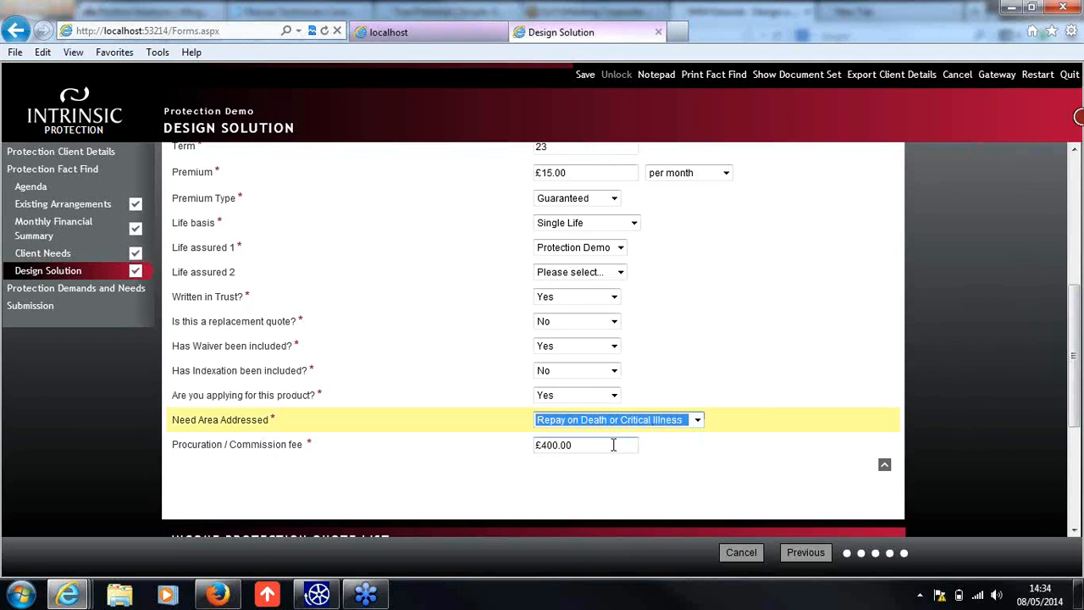
{"action": "left_click", "coordinate": [665, 473]}
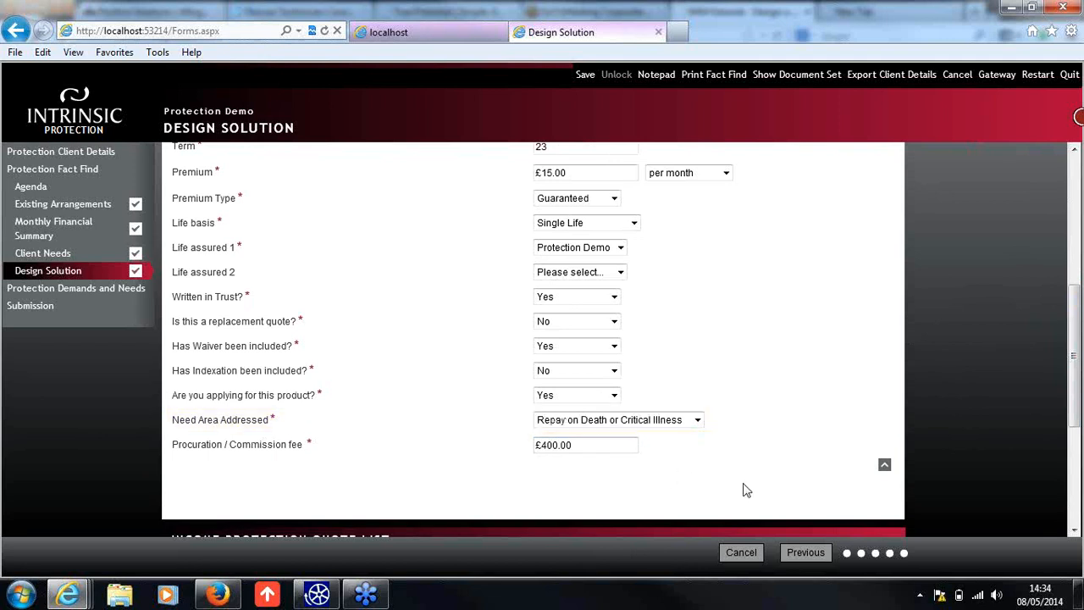
{"action": "left_click", "coordinate": [884, 466]}
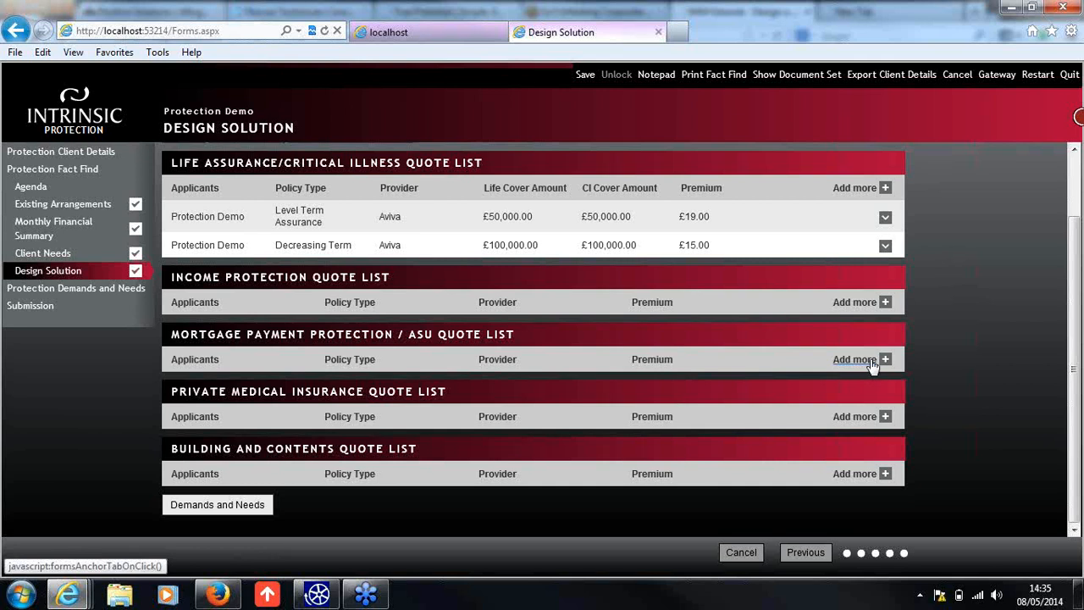
Step: Generate the Demands and Needs letter in Report Writer, widen the Document Map and include the Personalised opening paragraph
{"action": "left_click", "coordinate": [259, 512]}
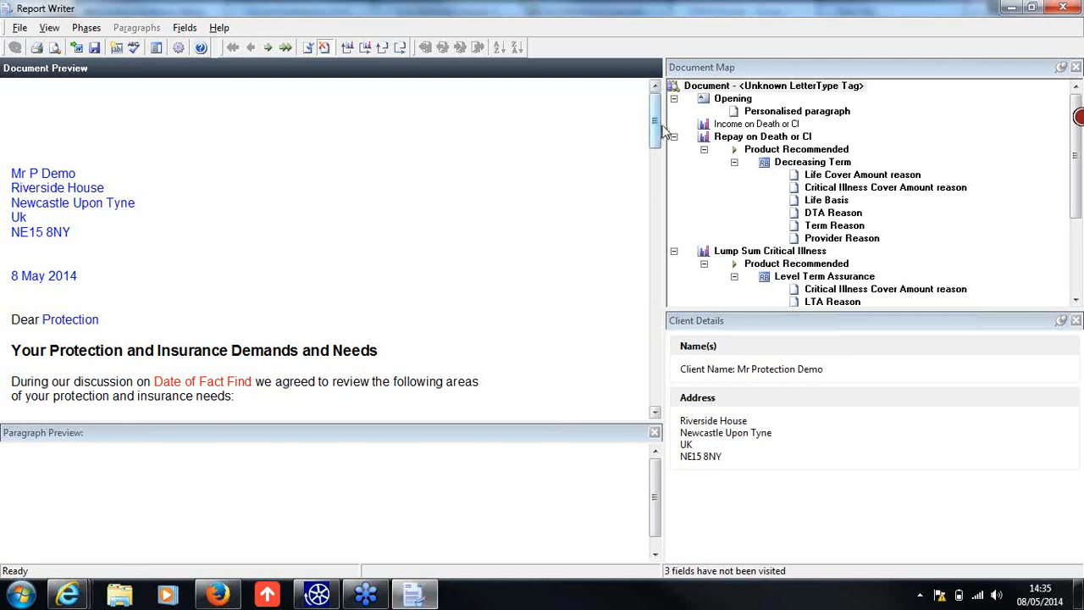
{"action": "left_click_drag", "start_coordinate": [662, 125], "coordinate": [630, 124]}
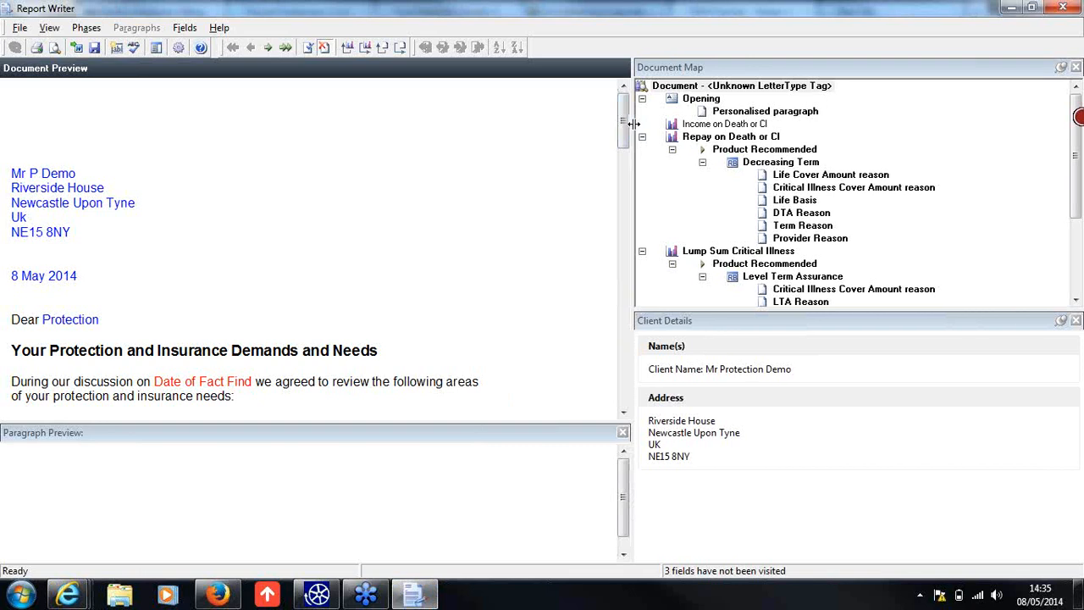
{"action": "left_click", "coordinate": [770, 111]}
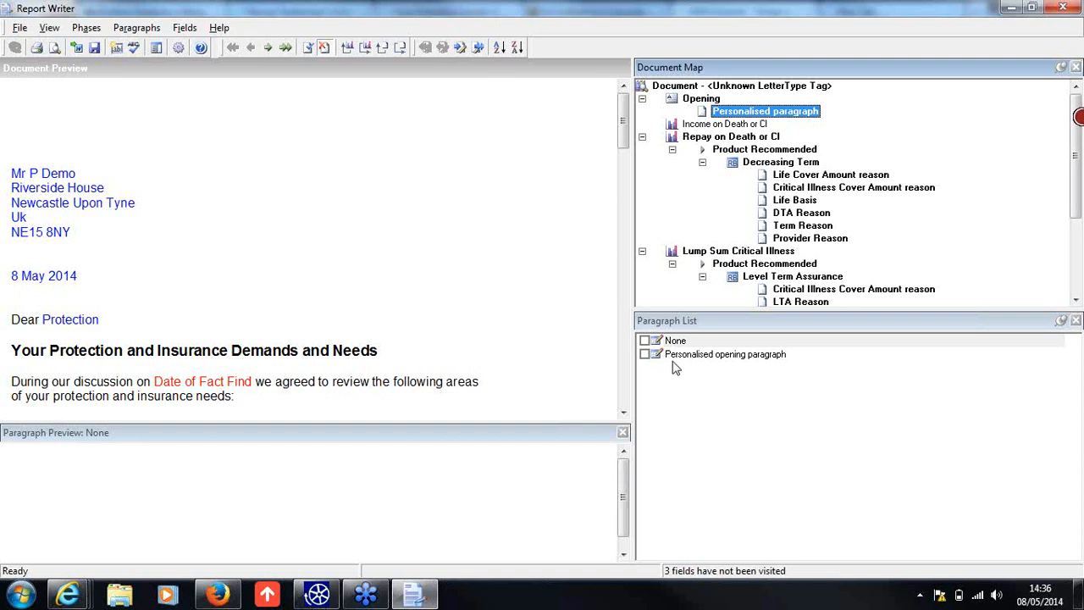
{"action": "left_click", "coordinate": [646, 355]}
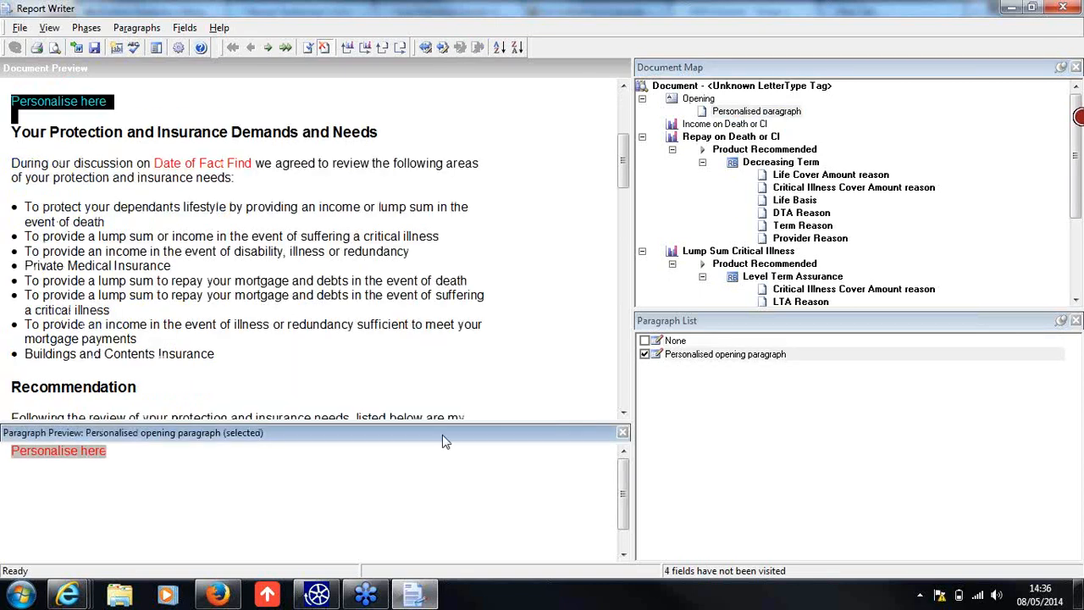
Step: Fill the letter's "Personalise here" field with "Great to meet you last week, sorry about the cat.." and accept the text
{"action": "double_click", "coordinate": [81, 108]}
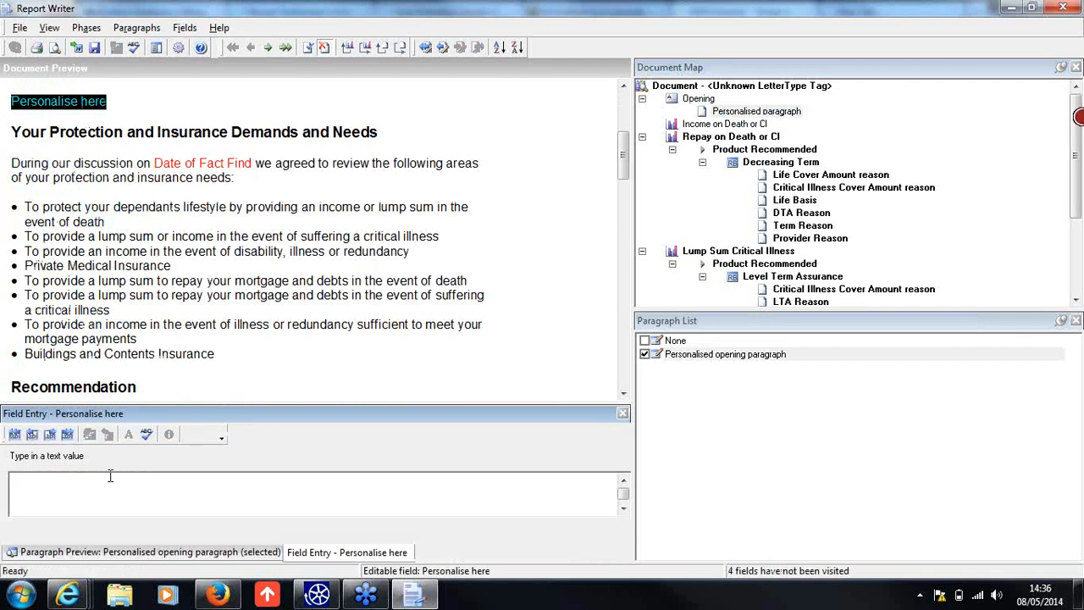
{"action": "type", "text": "Great to met"}
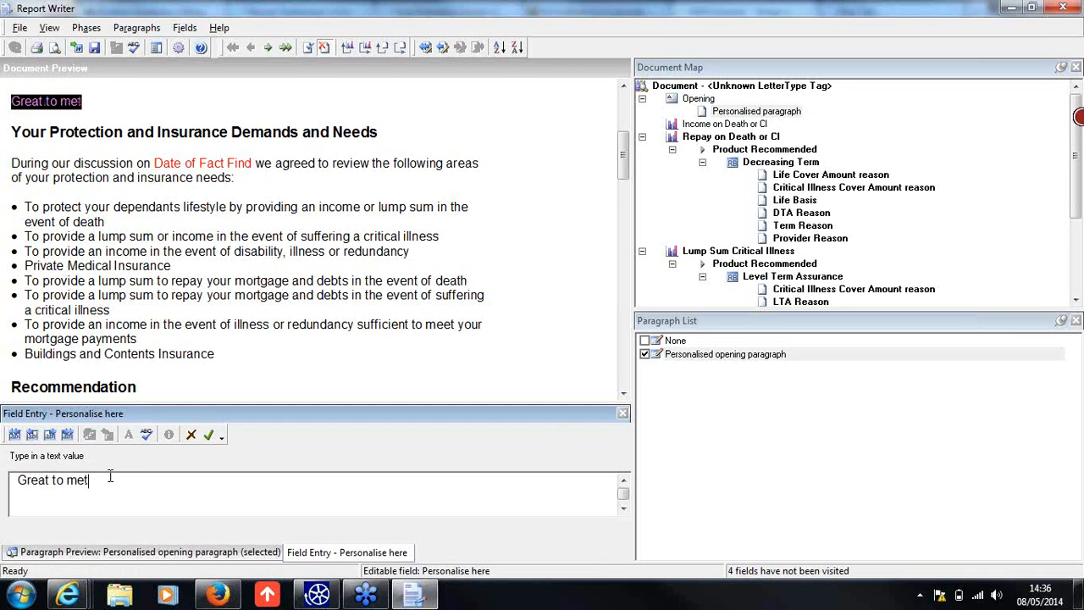
{"action": "key", "text": "BackSpace"}
{"action": "type", "text": "et you"}
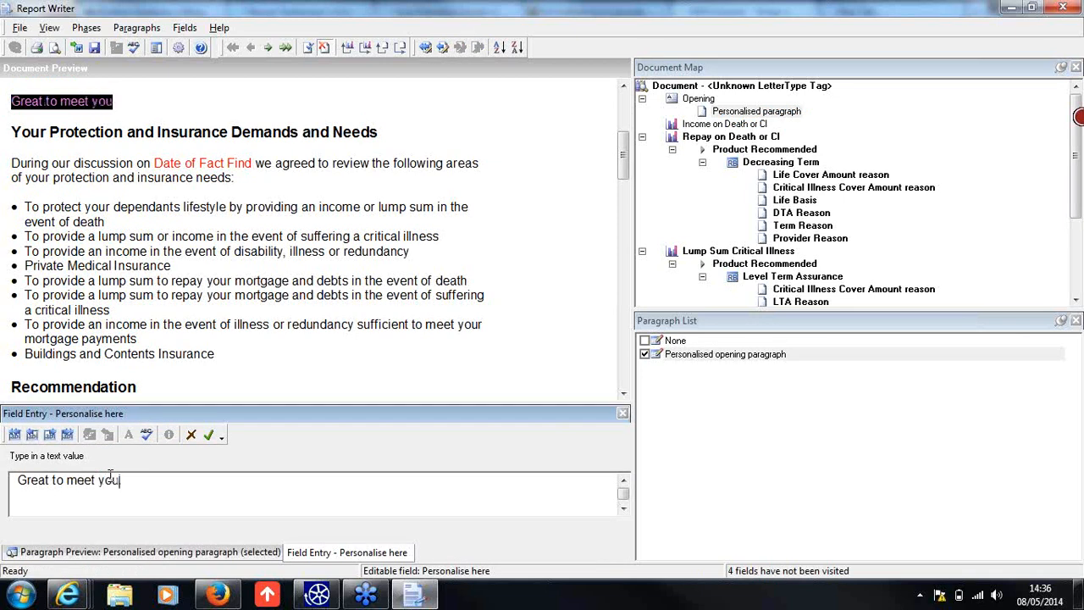
{"action": "type", "text": " last week"}
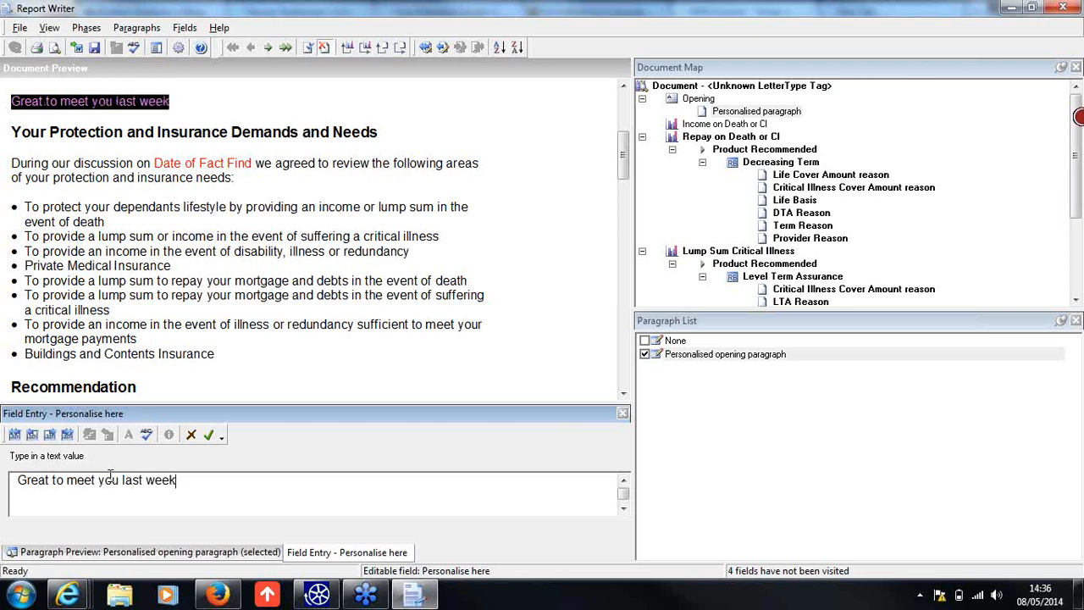
{"action": "type", "text": ", sorry about the "}
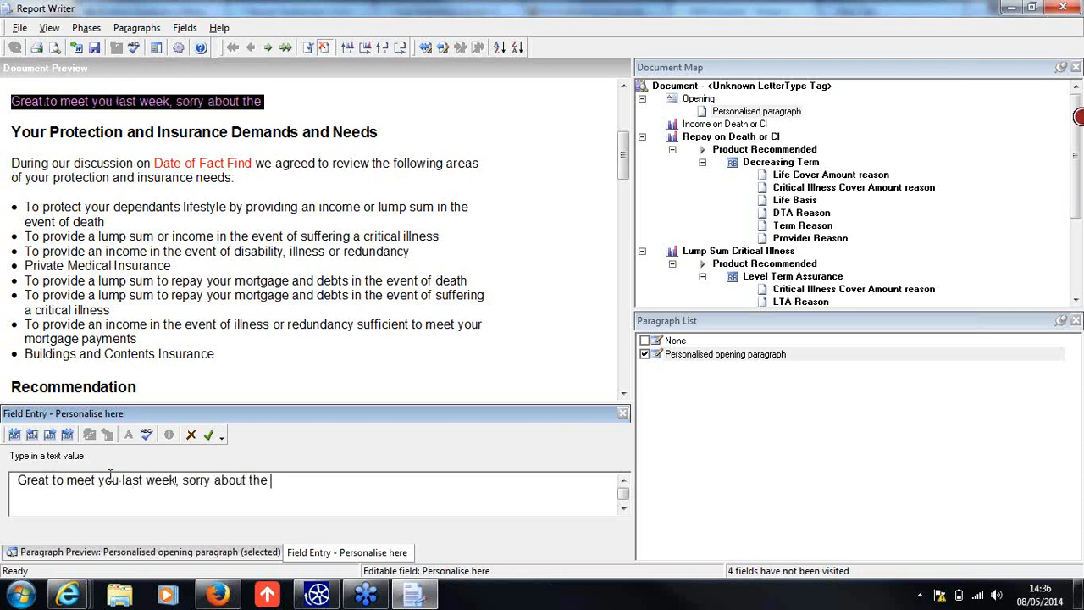
{"action": "type", "text": "cat.."}
{"action": "left_click", "coordinate": [210, 436]}
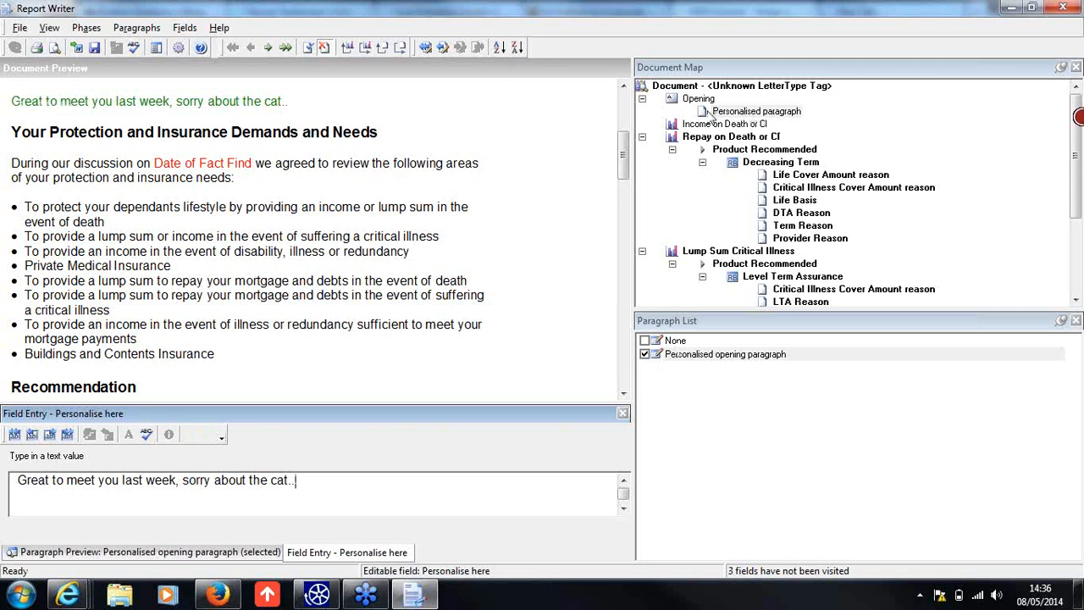
Step: Include the Budget paragraph as the Decreasing Term policy's Life Cover Amount reason and open its Enter Details field
{"action": "left_click", "coordinate": [801, 176]}
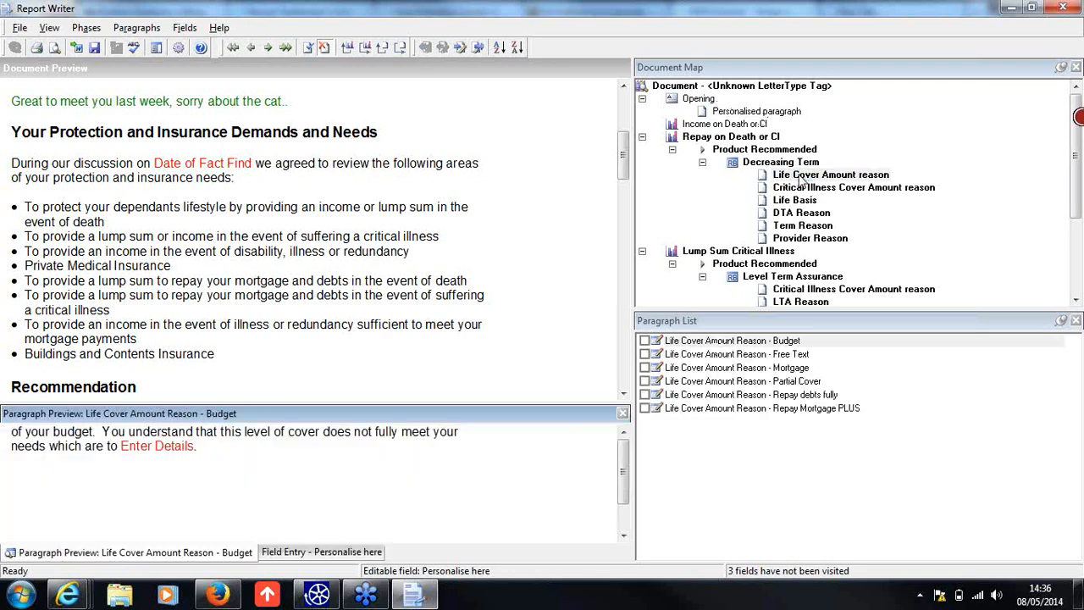
{"action": "left_click", "coordinate": [644, 340]}
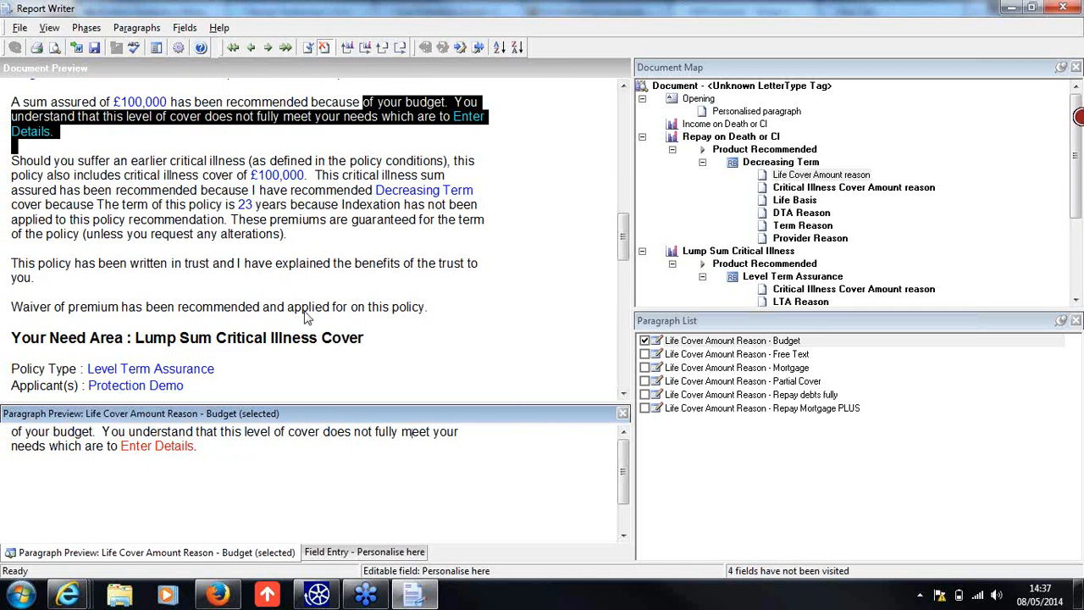
{"action": "left_click", "coordinate": [474, 127]}
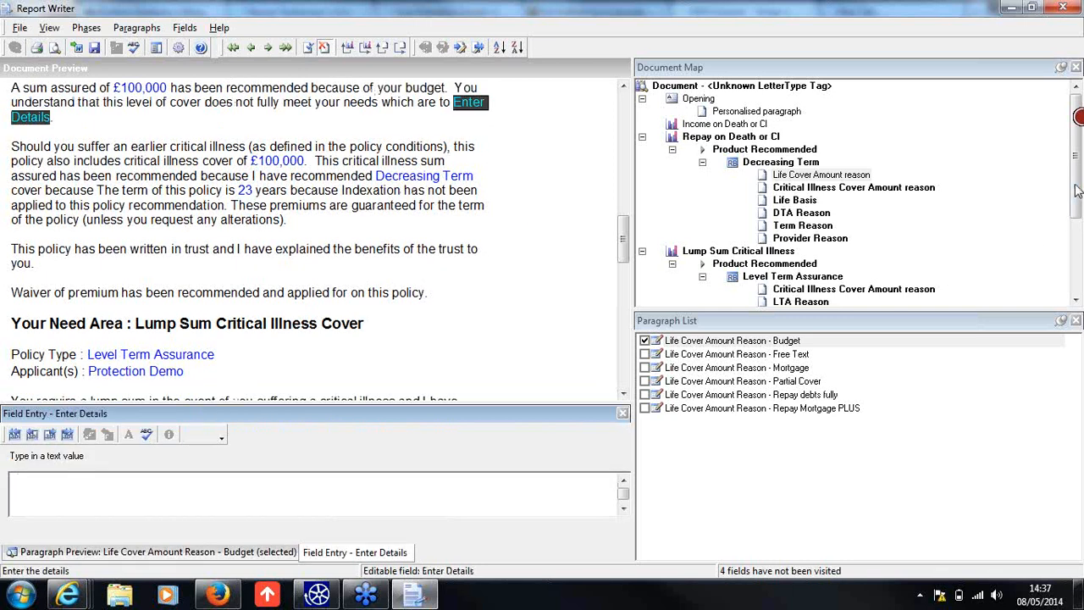
Step: Fill the letter's Date of Fact Find field with 08/05/2014 and accept the value
{"action": "left_click_drag", "start_coordinate": [1077, 192], "coordinate": [1080, 211]}
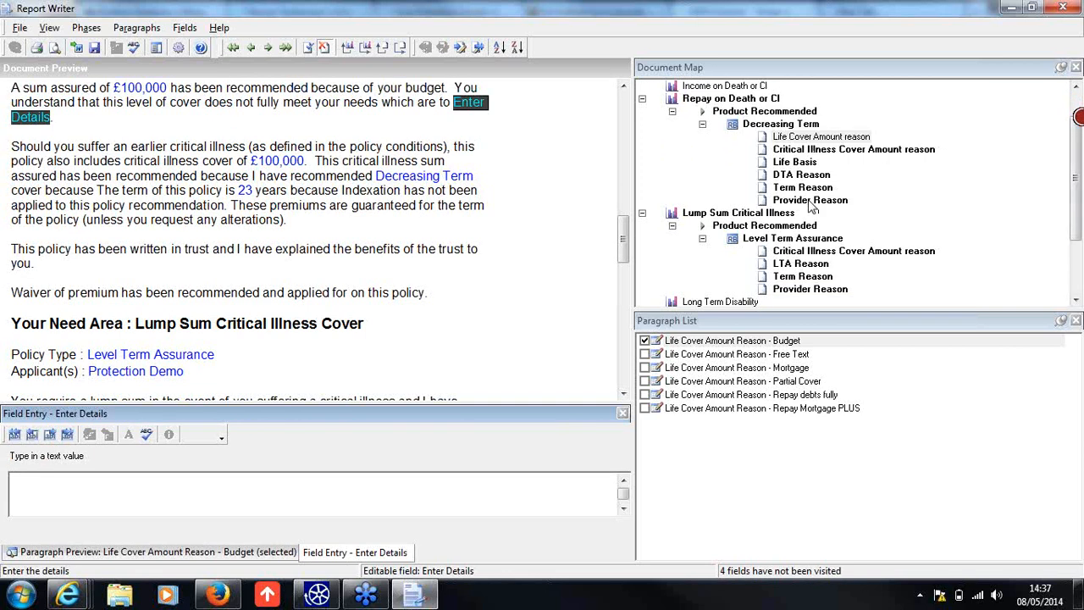
{"action": "left_click_drag", "start_coordinate": [1076, 193], "coordinate": [1078, 229]}
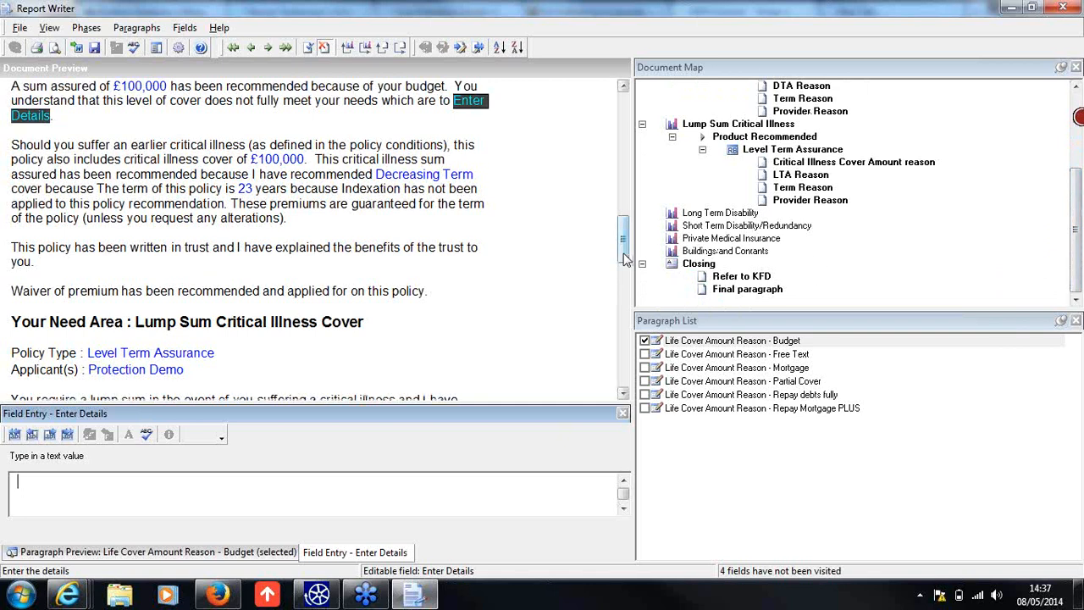
{"action": "left_click_drag", "start_coordinate": [625, 258], "coordinate": [642, 161]}
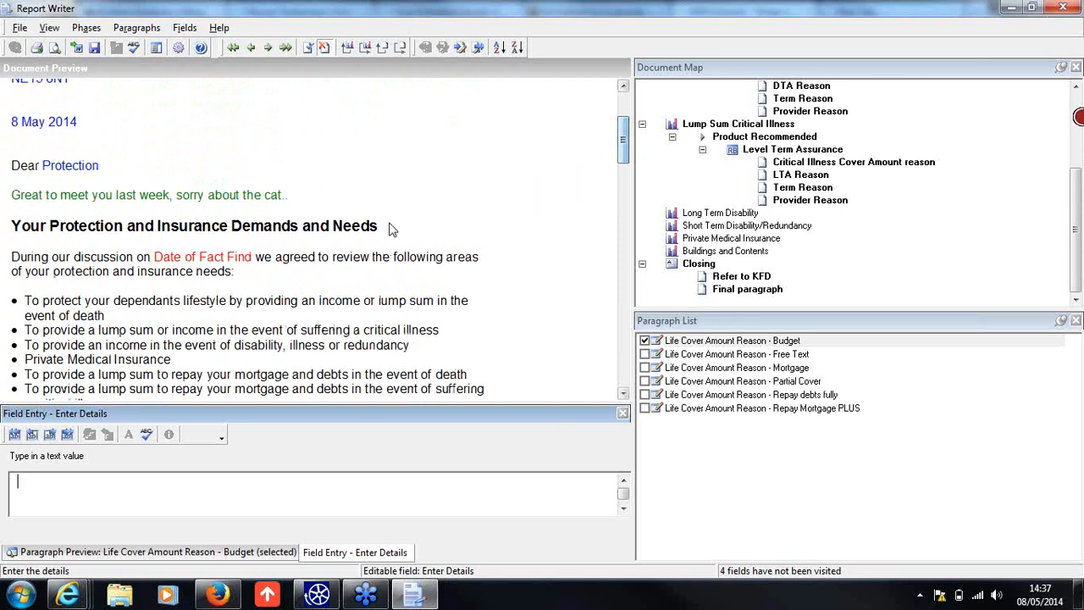
{"action": "left_click", "coordinate": [209, 269]}
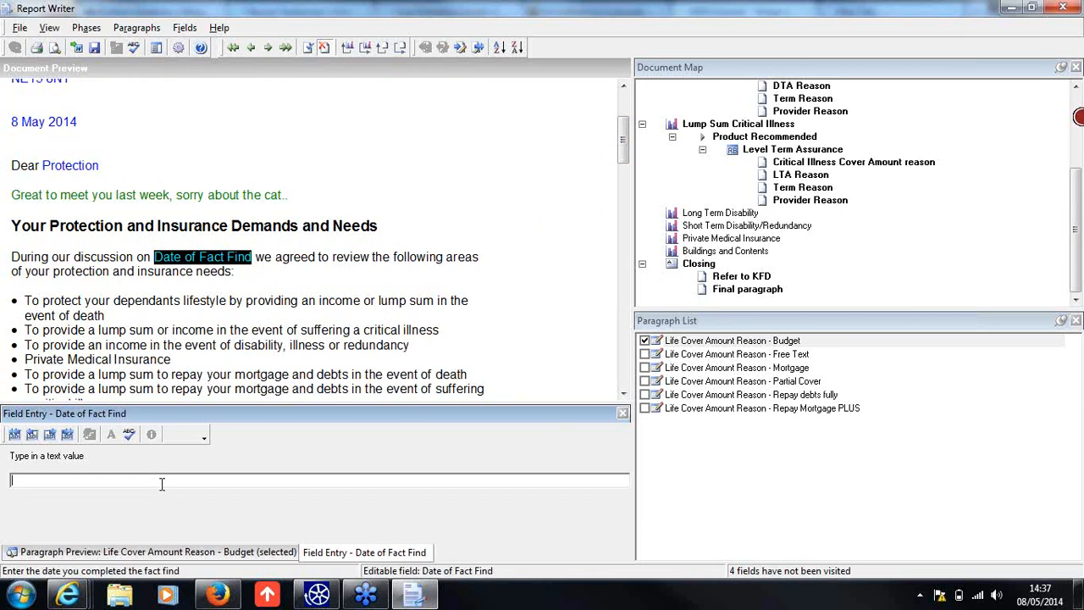
{"action": "type", "text": "08"}
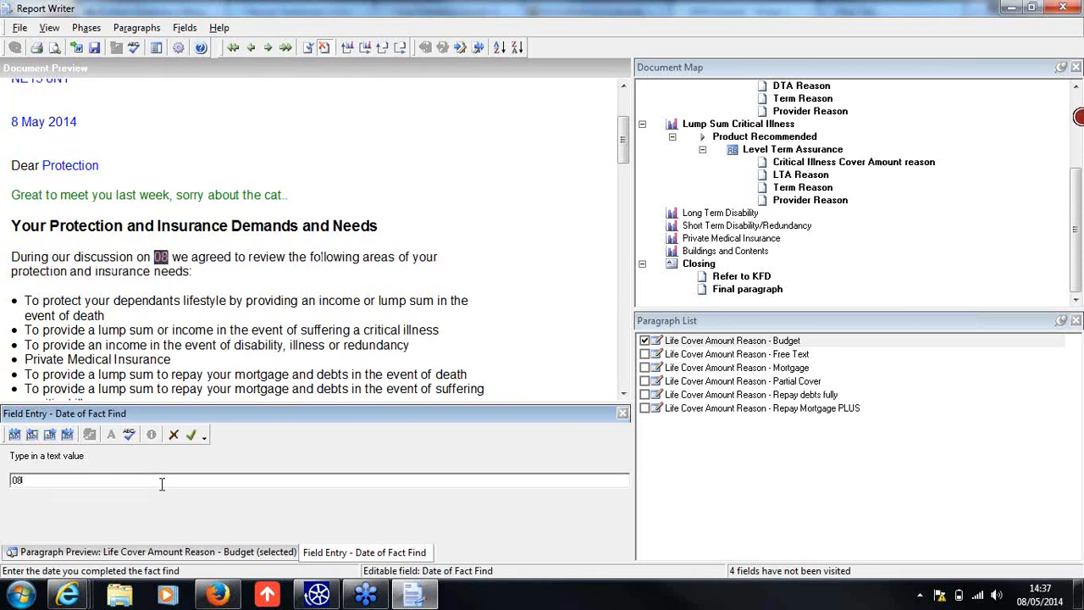
{"action": "type", "text": "/05/2014"}
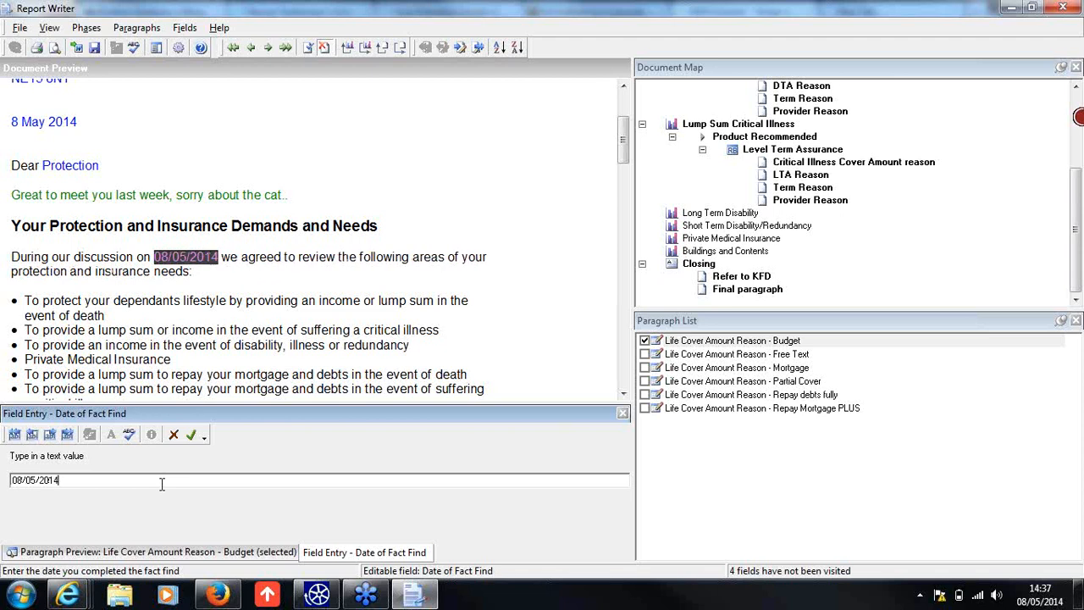
{"action": "left_click", "coordinate": [192, 435]}
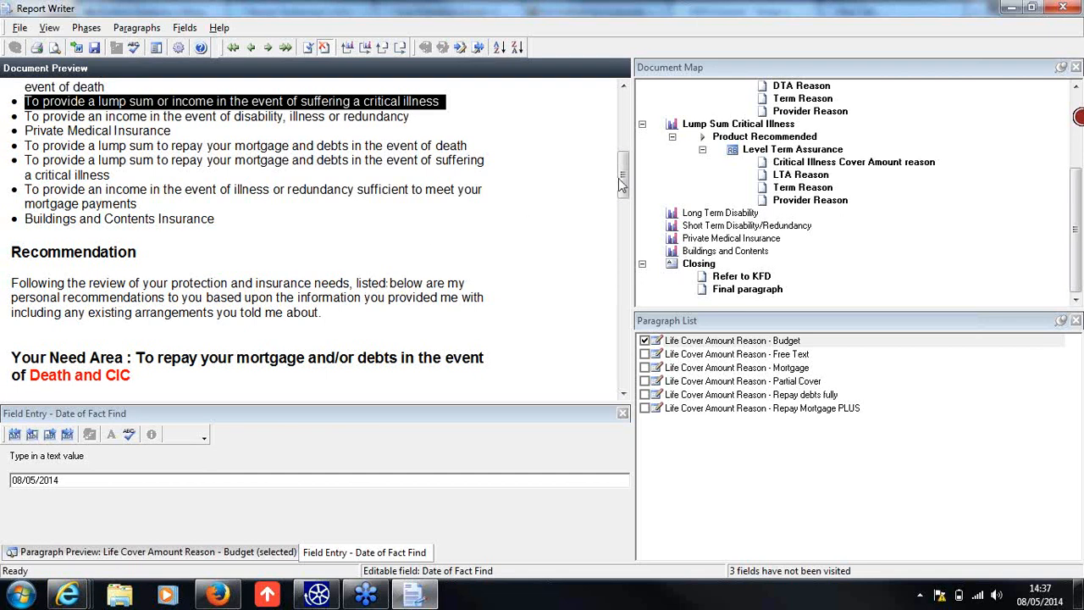
Step: Preview the draft printout of the Demands and Needs letter, close the preview and review the letter's opening
{"action": "left_click_drag", "start_coordinate": [624, 176], "coordinate": [624, 113]}
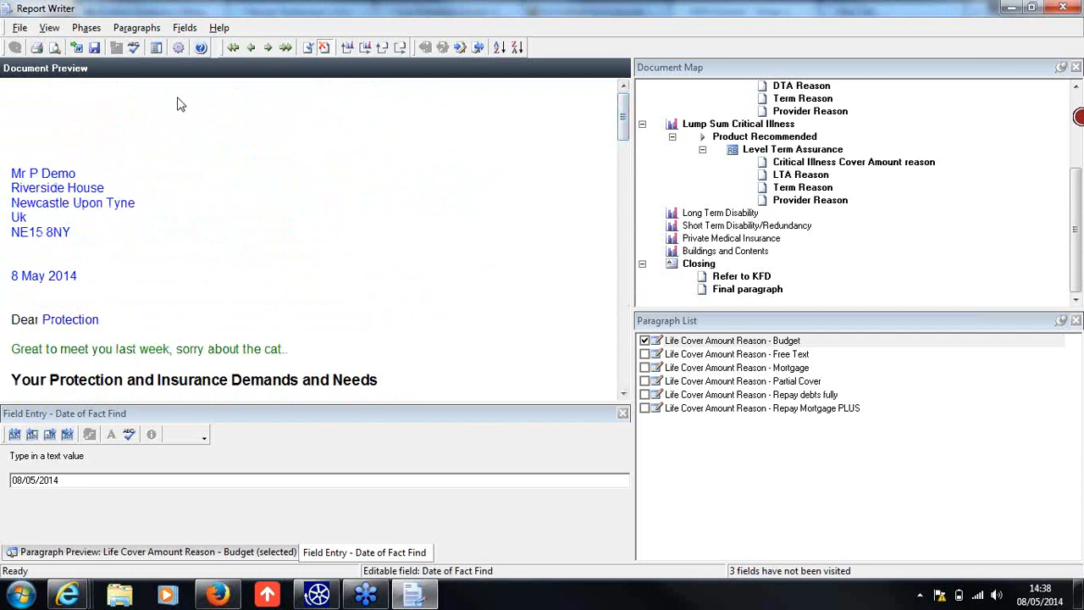
{"action": "left_click", "coordinate": [55, 50]}
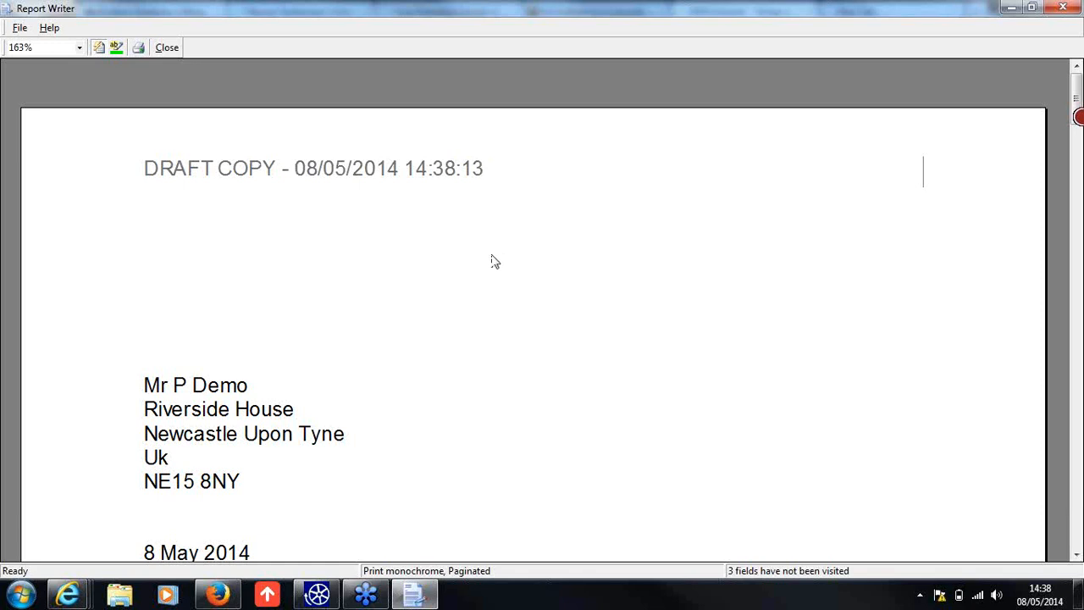
{"action": "left_click", "coordinate": [1064, 10]}
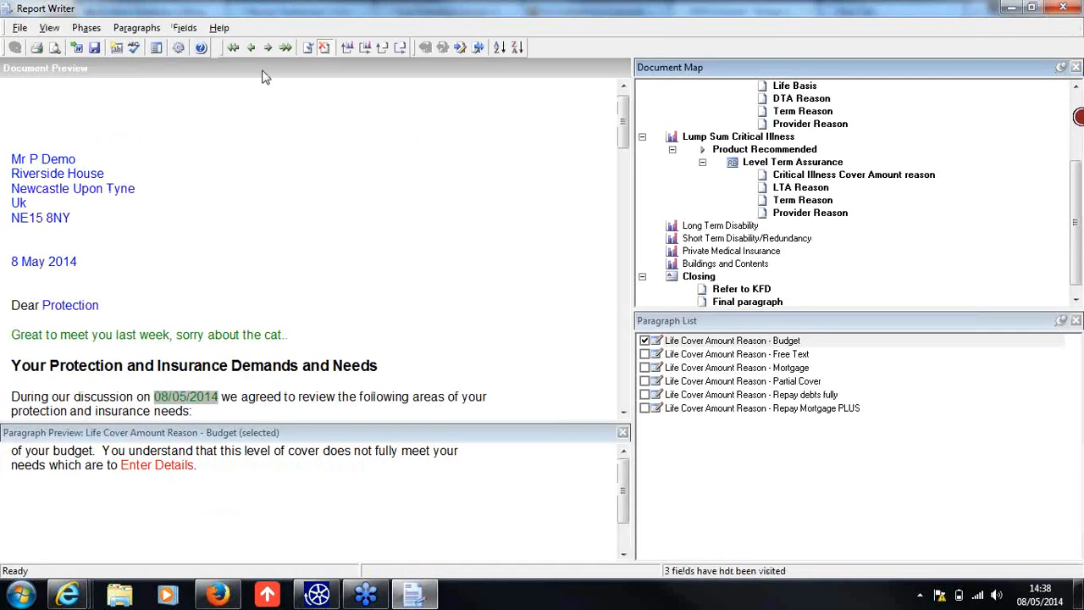
{"action": "left_click", "coordinate": [217, 105]}
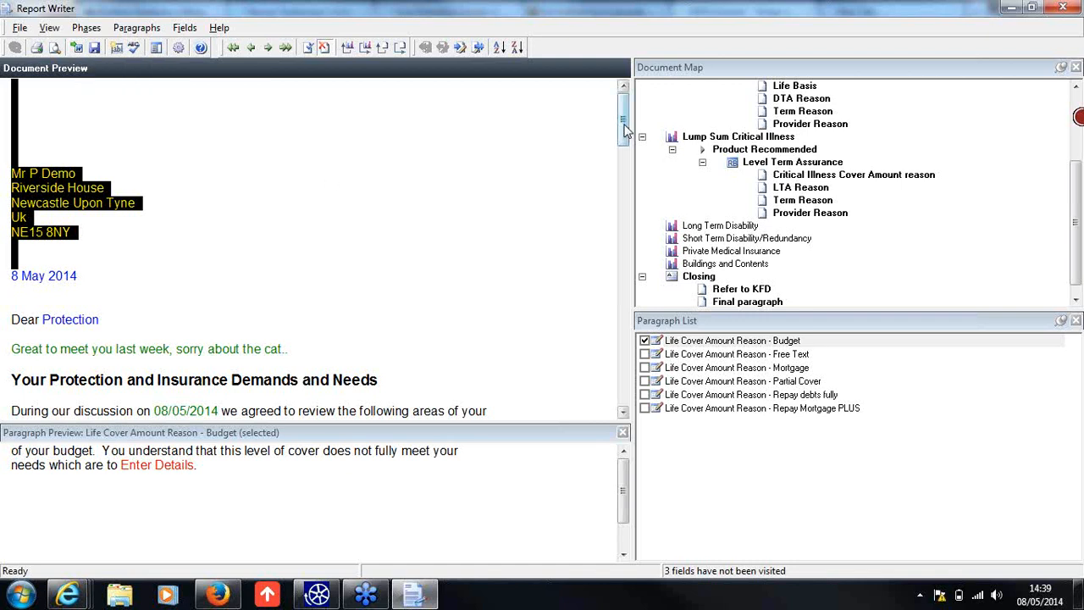
{"action": "left_click_drag", "start_coordinate": [624, 127], "coordinate": [624, 151]}
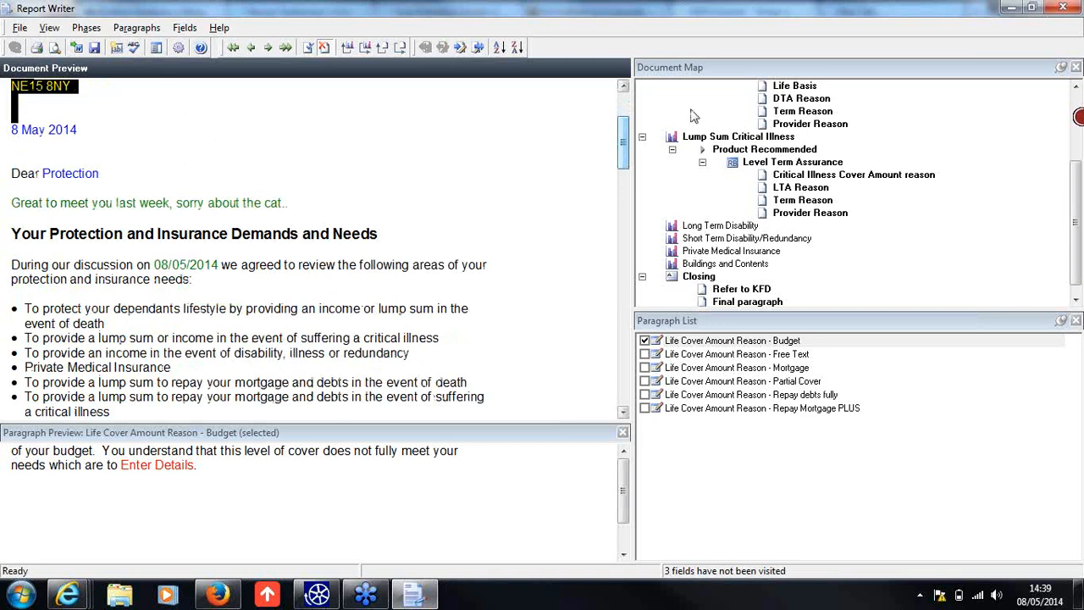
Step: Exit Report Writer and complete the Submission form's Disclosure section with version V4 and 08/05/2014 for both the SCDD and fact find dates
{"action": "left_click", "coordinate": [1072, 8]}
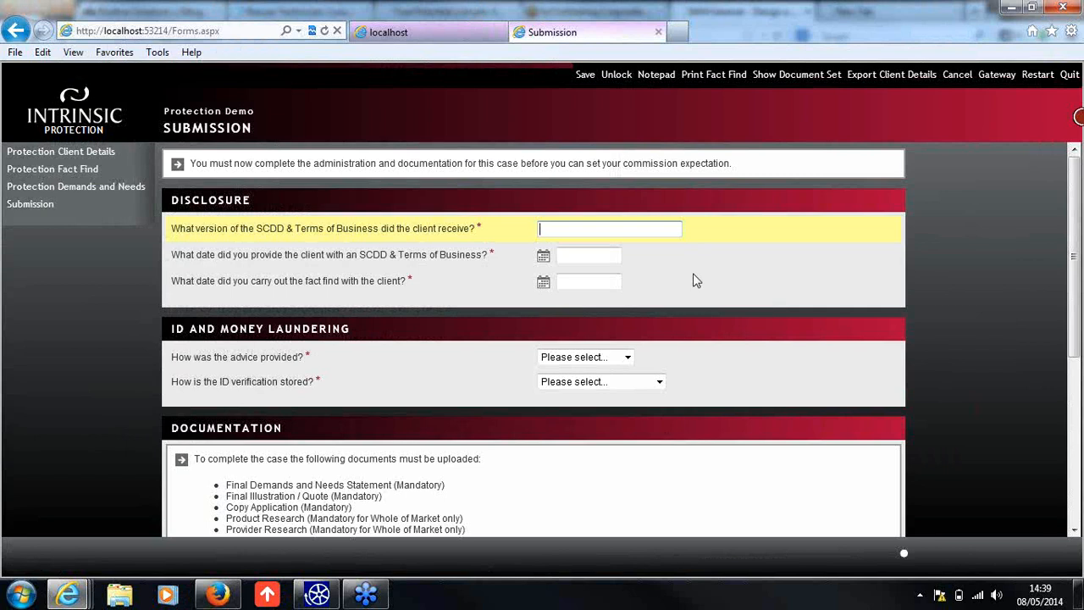
{"action": "type", "text": "V4"}
{"action": "left_click", "coordinate": [613, 254]}
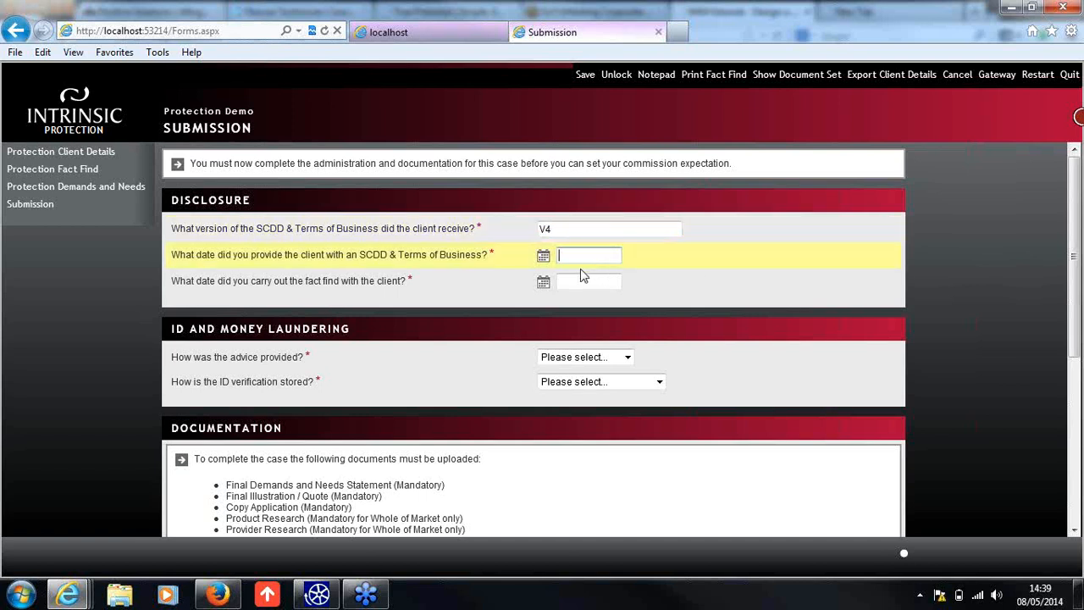
{"action": "type", "text": "08/05/2014"}
{"action": "left_click", "coordinate": [589, 276]}
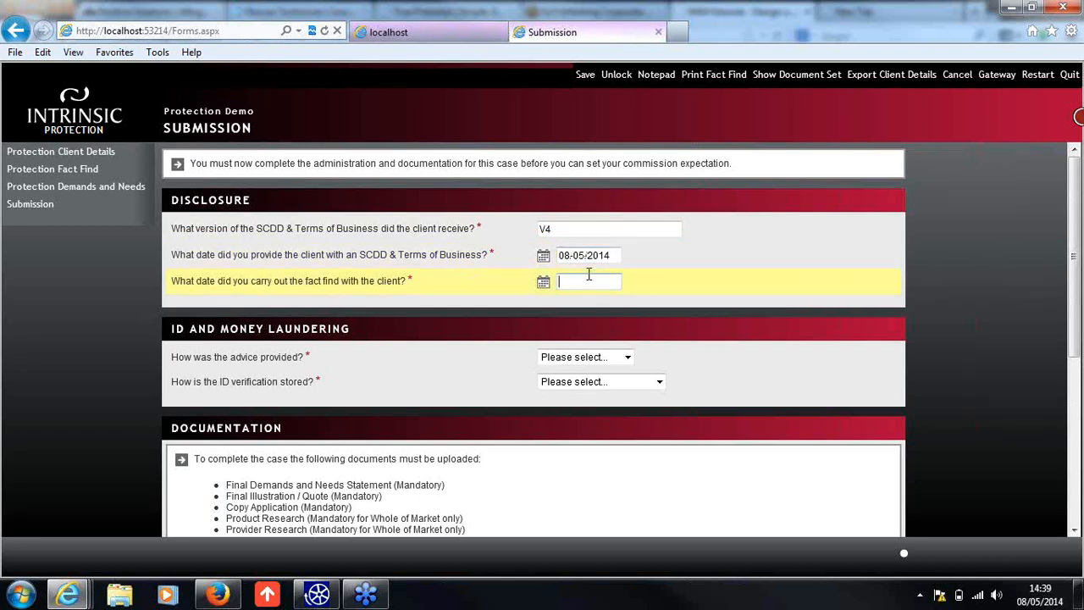
{"action": "type", "text": "08/05/2014"}
{"action": "left_click", "coordinate": [721, 348]}
Step: Record the advice as provided Face to Face and the ID verification as stored by Electronic ID Process
{"action": "left_click", "coordinate": [606, 362]}
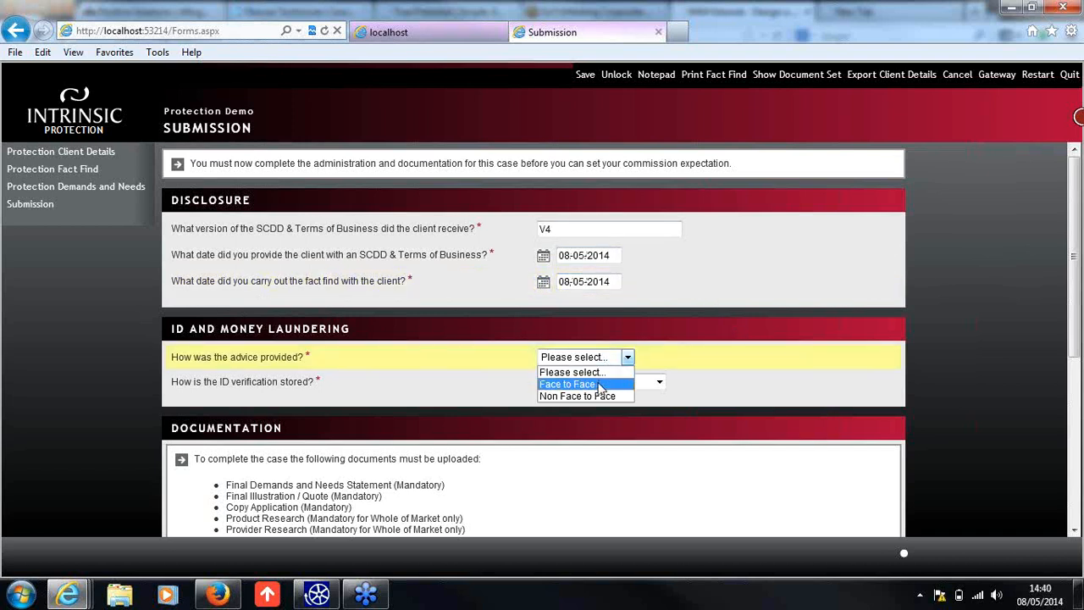
{"action": "left_click", "coordinate": [599, 383]}
{"action": "left_click", "coordinate": [599, 383]}
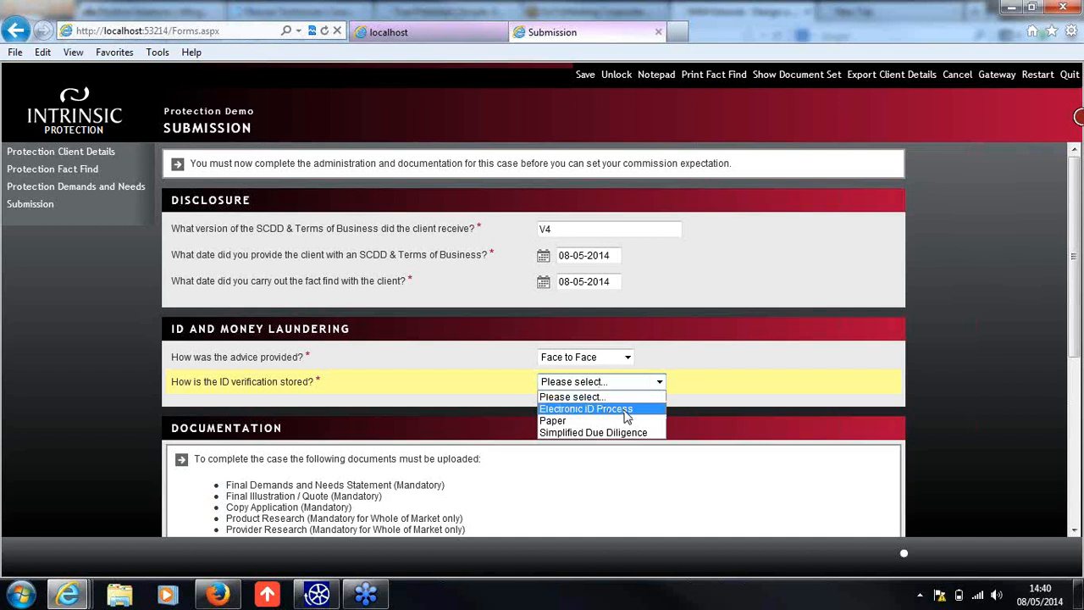
{"action": "left_click", "coordinate": [627, 409]}
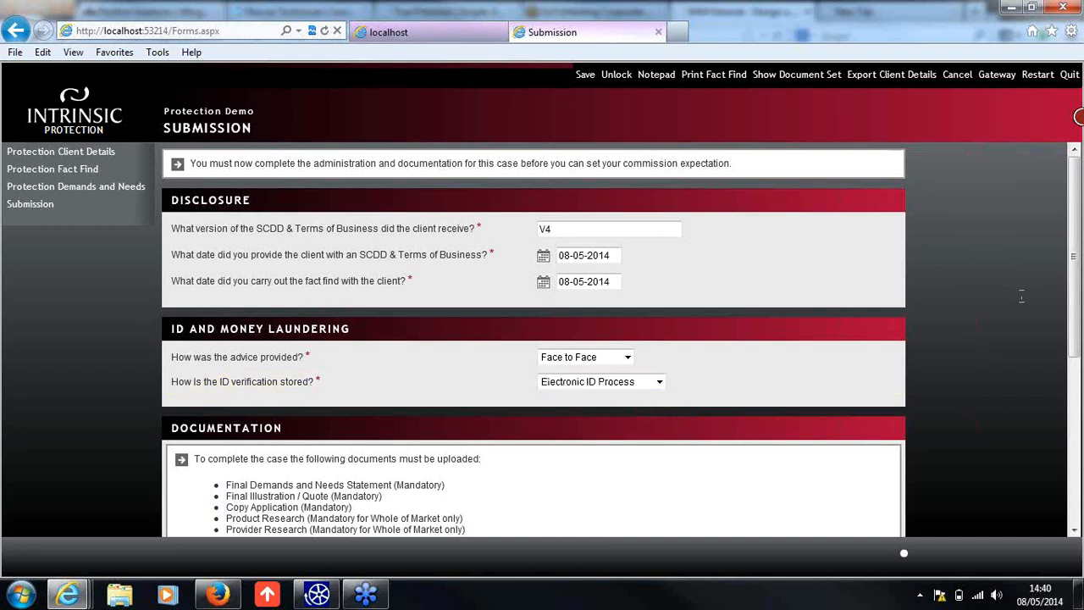
Step: Confirm the document set as fully uploaded and close the case to set commission, checking the sales process page before returning to the Quotes List
{"action": "left_click_drag", "start_coordinate": [1072, 254], "coordinate": [1078, 378]}
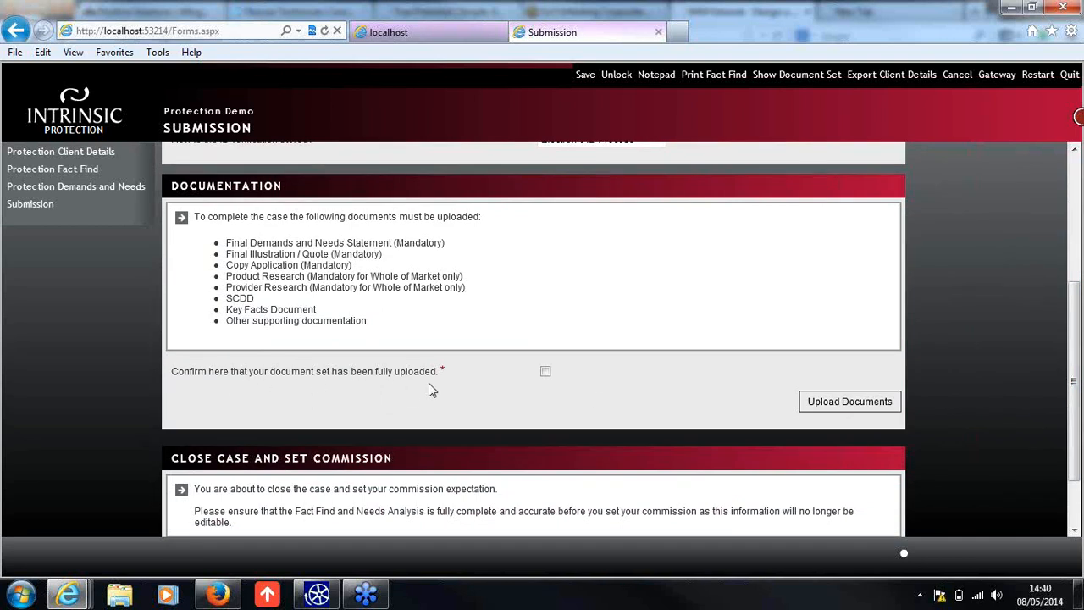
{"action": "left_click", "coordinate": [546, 372]}
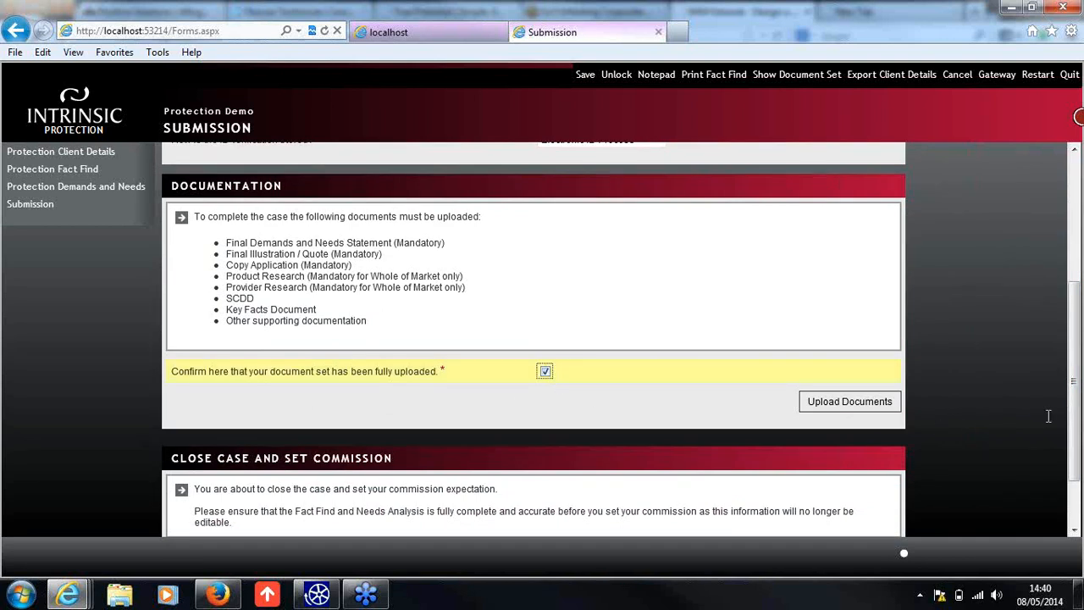
{"action": "left_click_drag", "start_coordinate": [1080, 405], "coordinate": [1081, 449]}
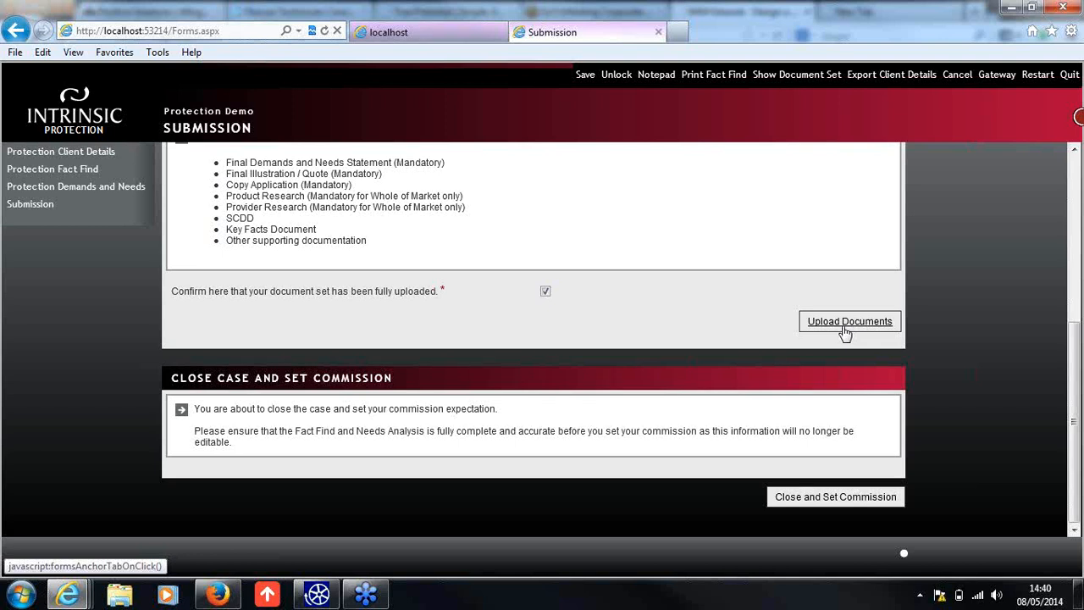
{"action": "left_click", "coordinate": [836, 501]}
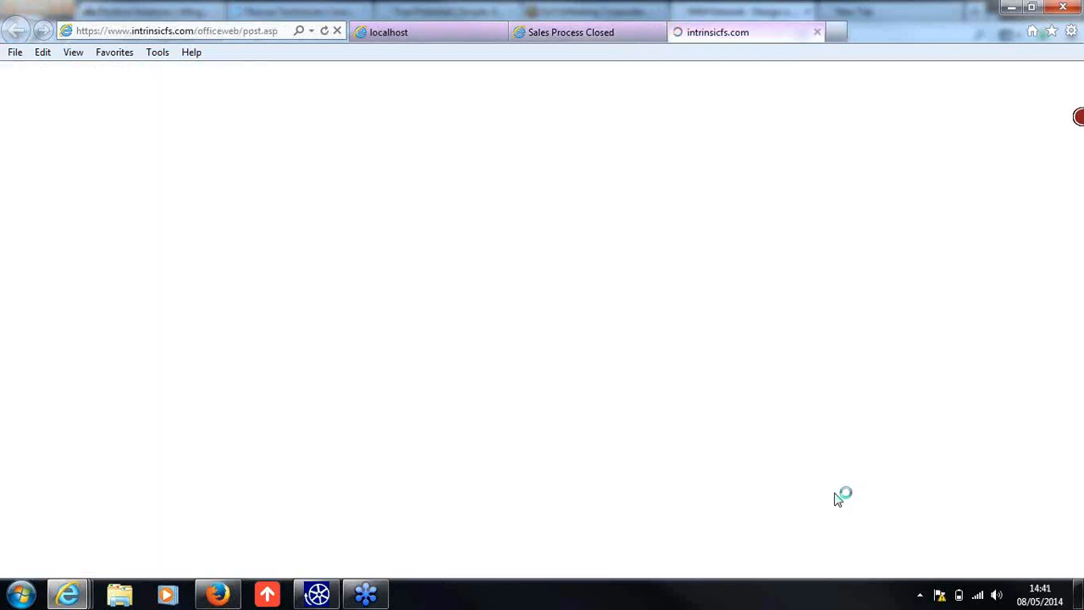
{"action": "left_click", "coordinate": [590, 34]}
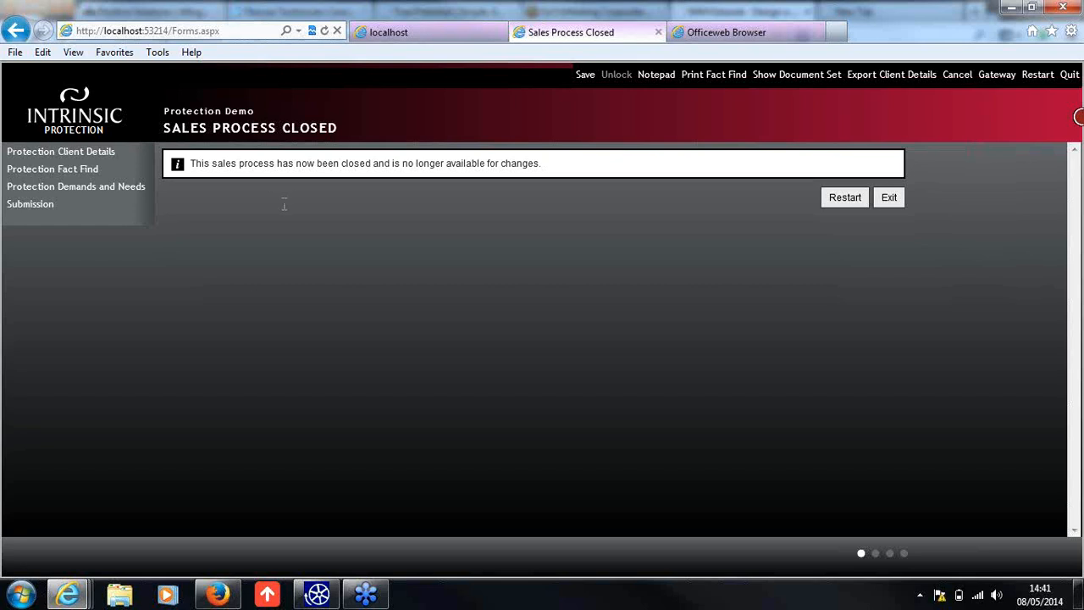
{"action": "left_click", "coordinate": [706, 36]}
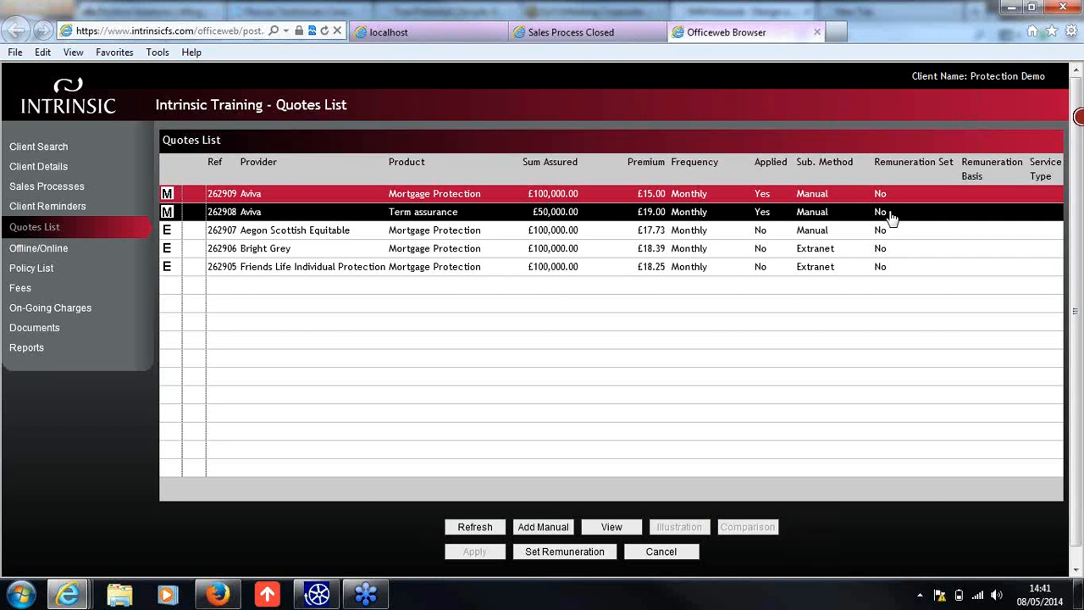
Step: Review the client's documents, select the D&N file in the Sales Process 08-05-2014 folder, and view the file upload form without uploading
{"action": "left_click", "coordinate": [26, 330]}
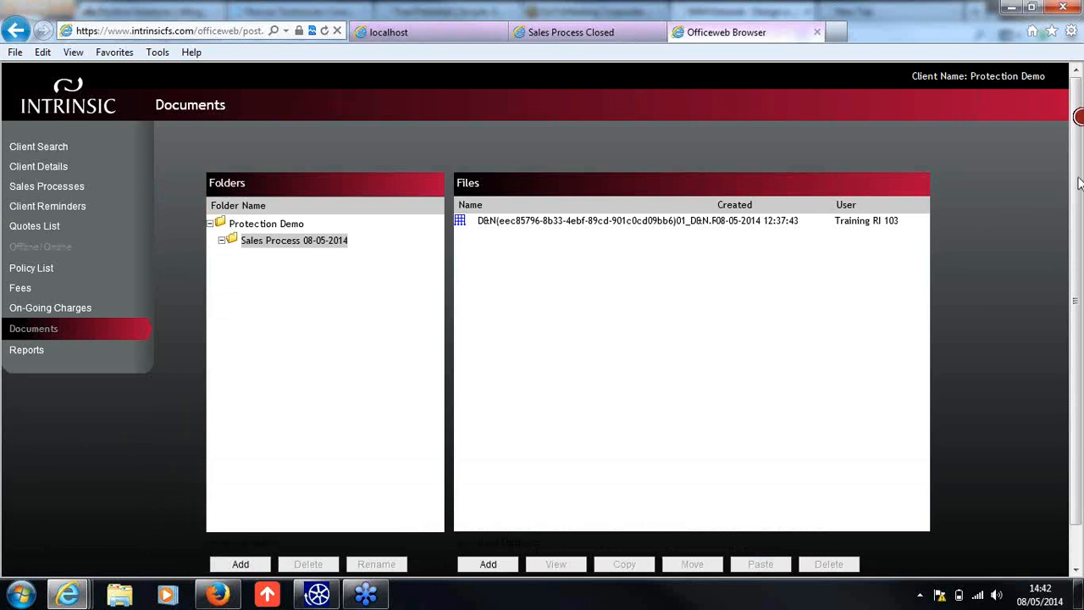
{"action": "left_click_drag", "start_coordinate": [1076, 179], "coordinate": [1078, 225]}
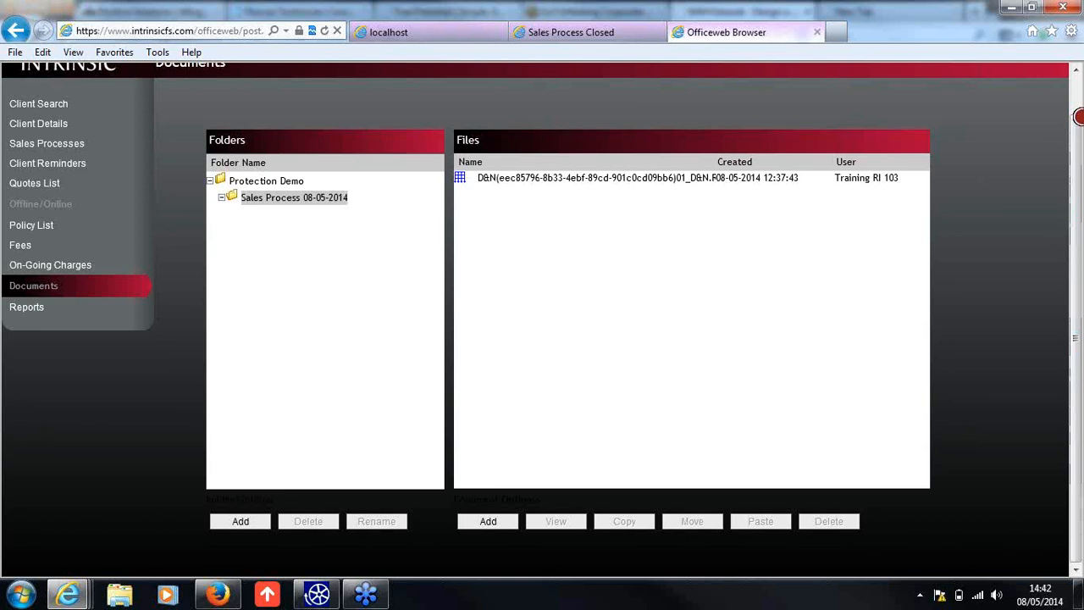
{"action": "left_click", "coordinate": [554, 183]}
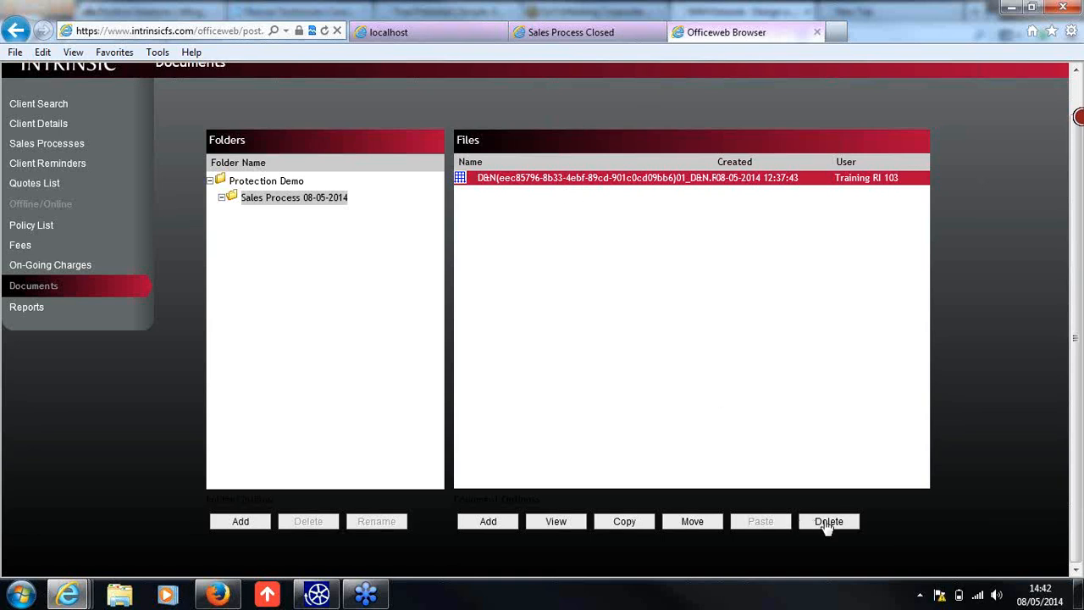
{"action": "left_click", "coordinate": [489, 523]}
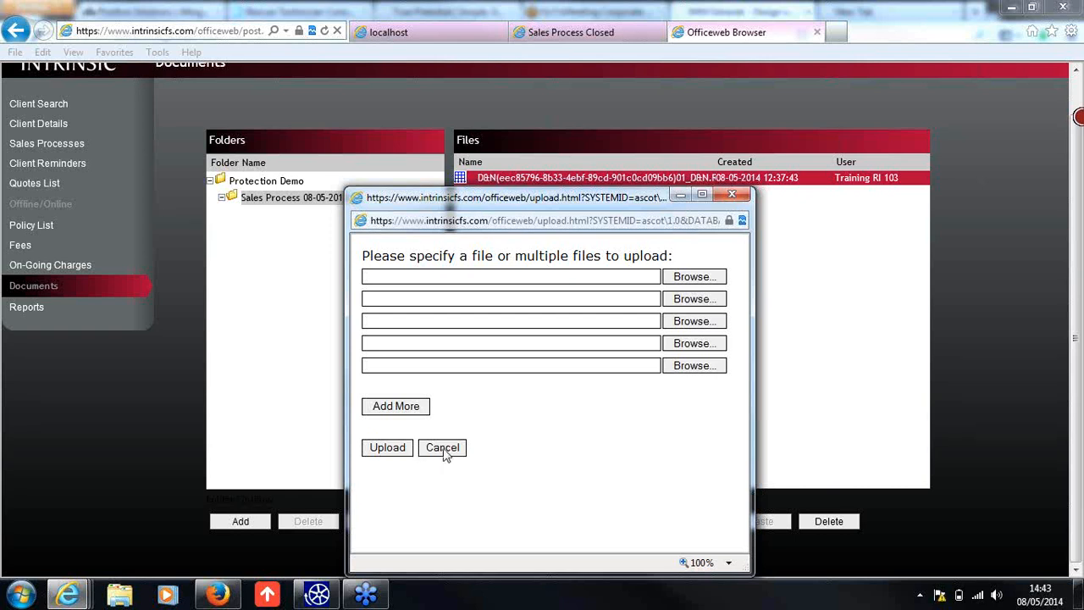
{"action": "left_click", "coordinate": [442, 449]}
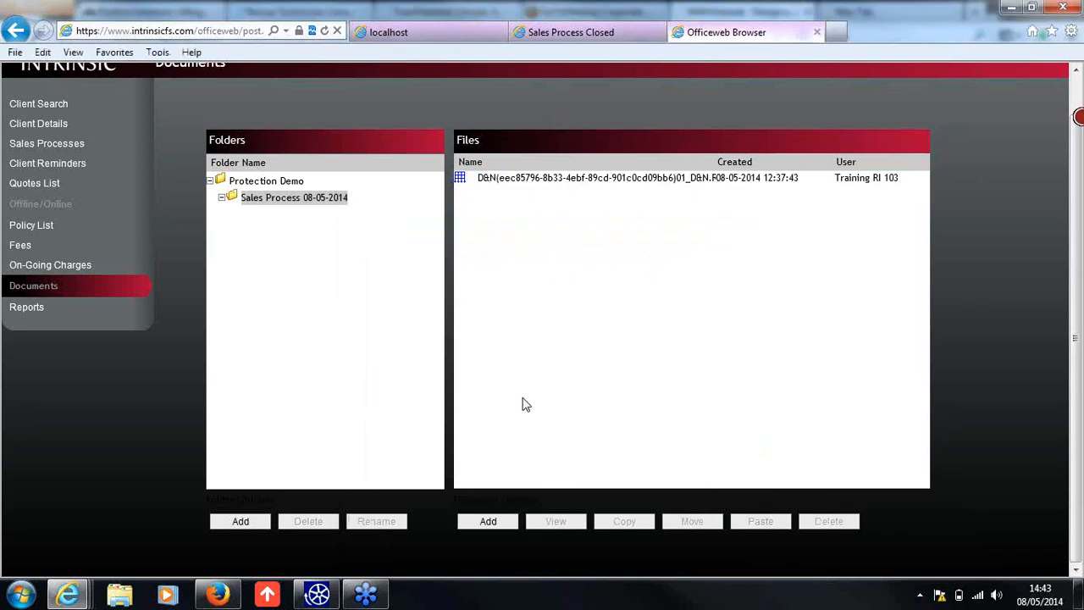
Step: Start setting remuneration for the £100,000 Aviva Mortgage Protection quote, choosing Mortgage Protection (Mort. Prot.) as the product and keeping the Pipeline status
{"action": "left_click", "coordinate": [46, 184]}
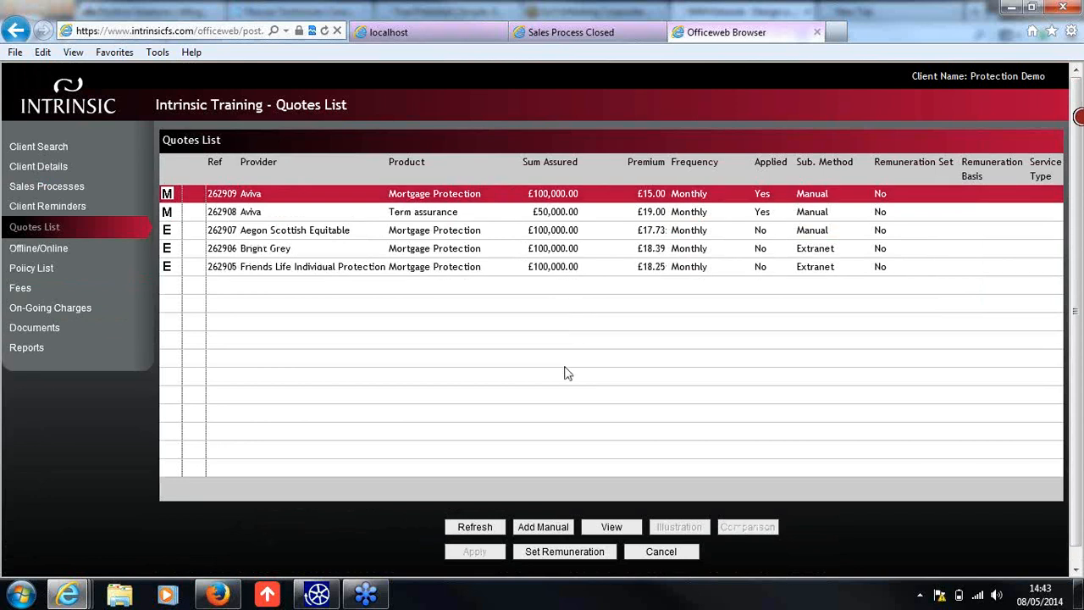
{"action": "scroll", "coordinate": [568, 373], "scroll_direction": "down", "scroll_amount": 1}
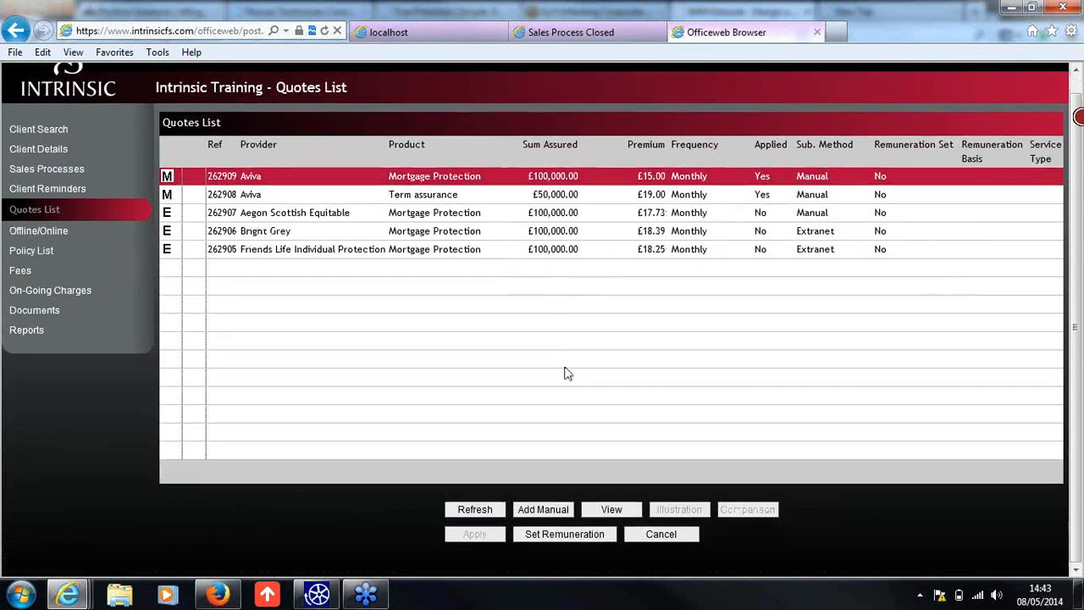
{"action": "left_click", "coordinate": [575, 540]}
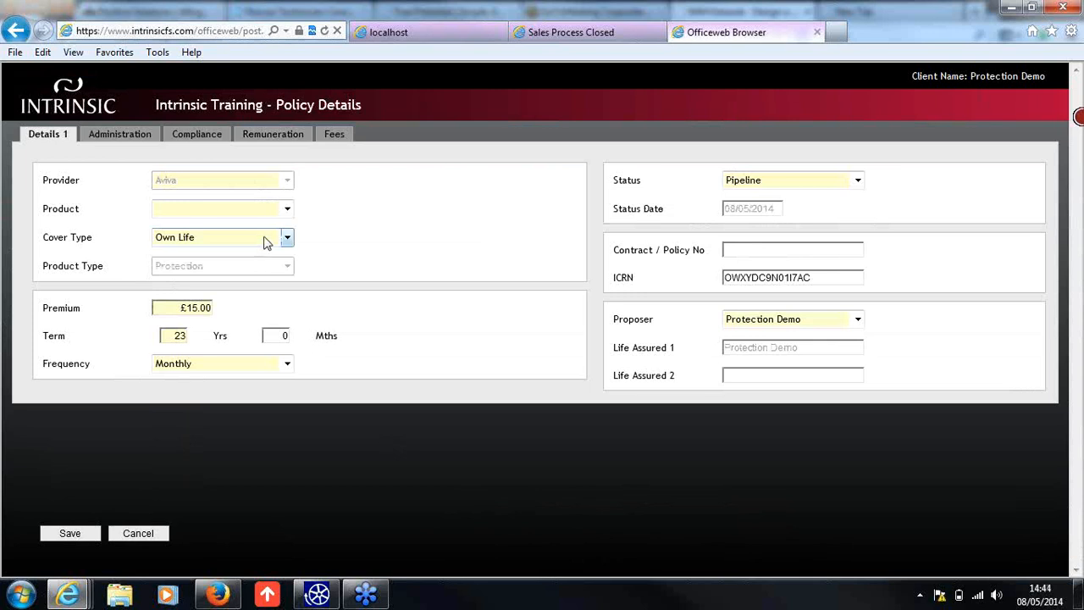
{"action": "left_click", "coordinate": [287, 209]}
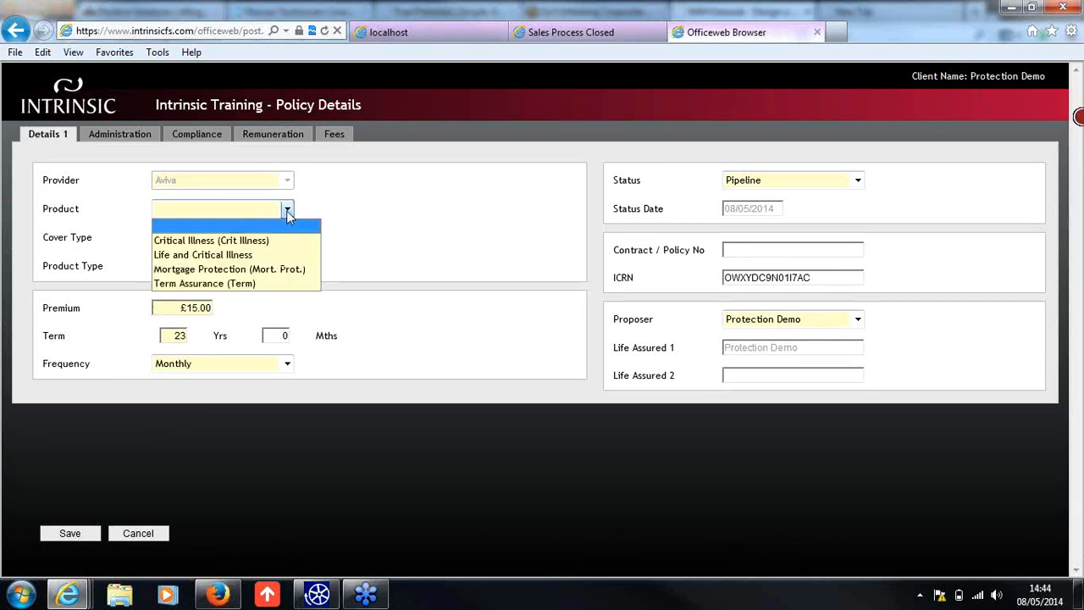
{"action": "left_click", "coordinate": [299, 270]}
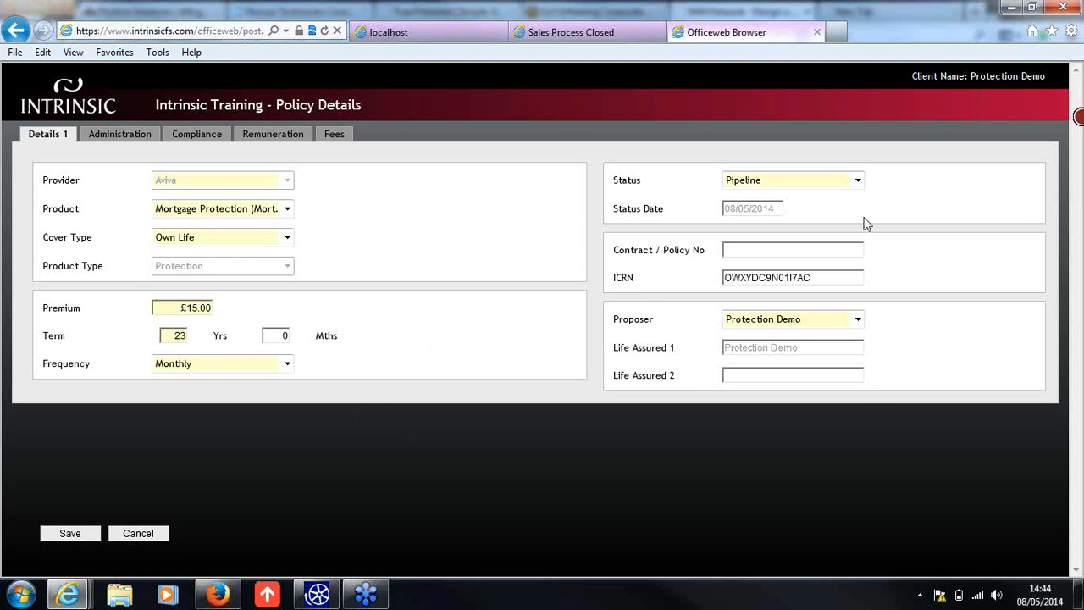
{"action": "left_click", "coordinate": [859, 180]}
{"action": "left_click", "coordinate": [858, 180]}
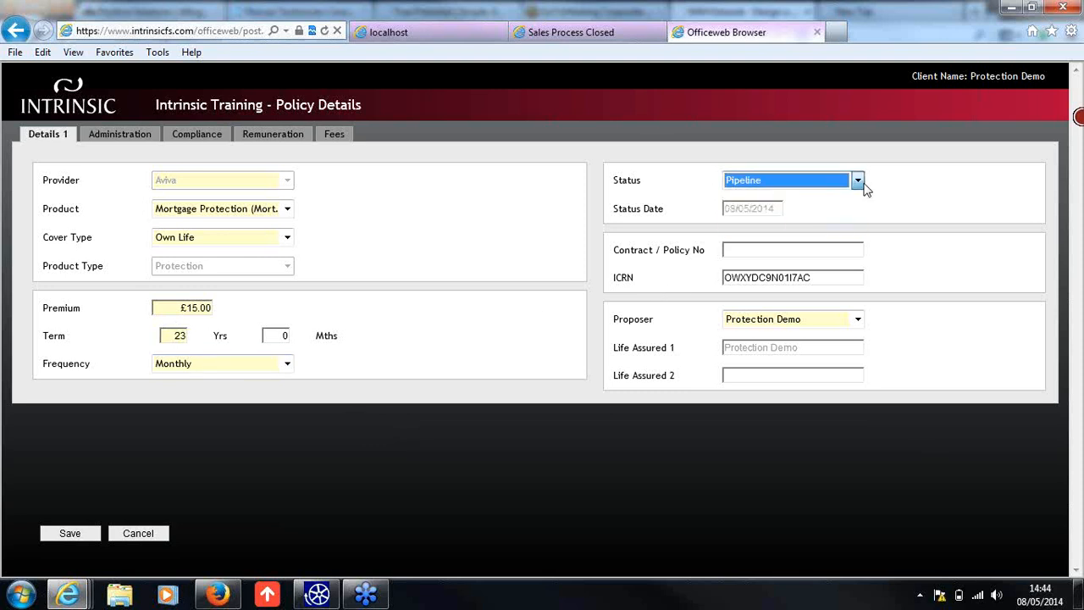
Step: Check the administration details of the Mortgage Protection policy and set Replacement Contract to No in its compliance details
{"action": "left_click", "coordinate": [931, 204]}
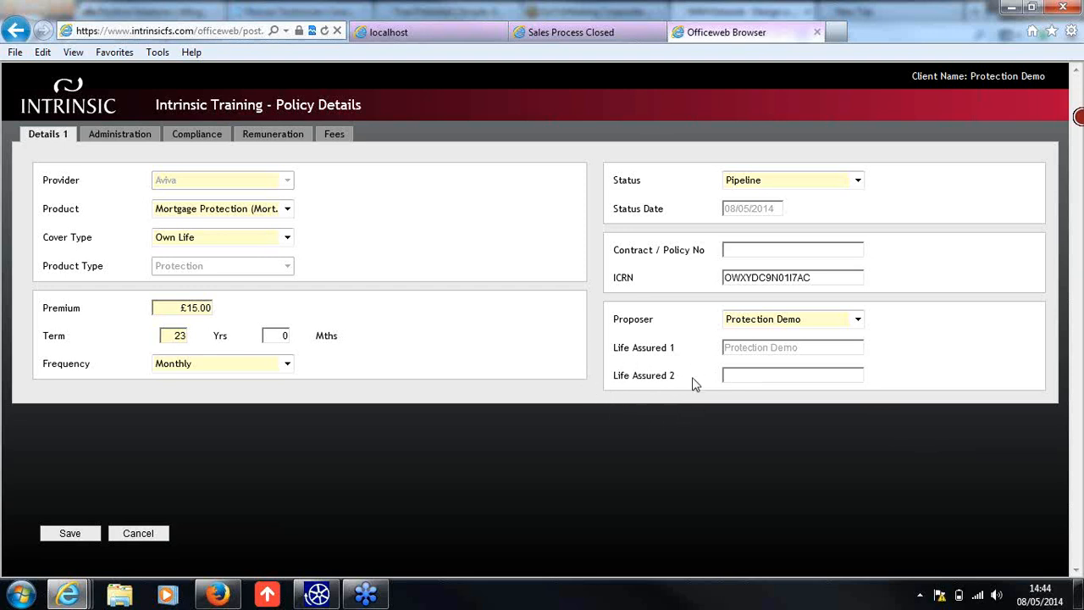
{"action": "left_click", "coordinate": [122, 135]}
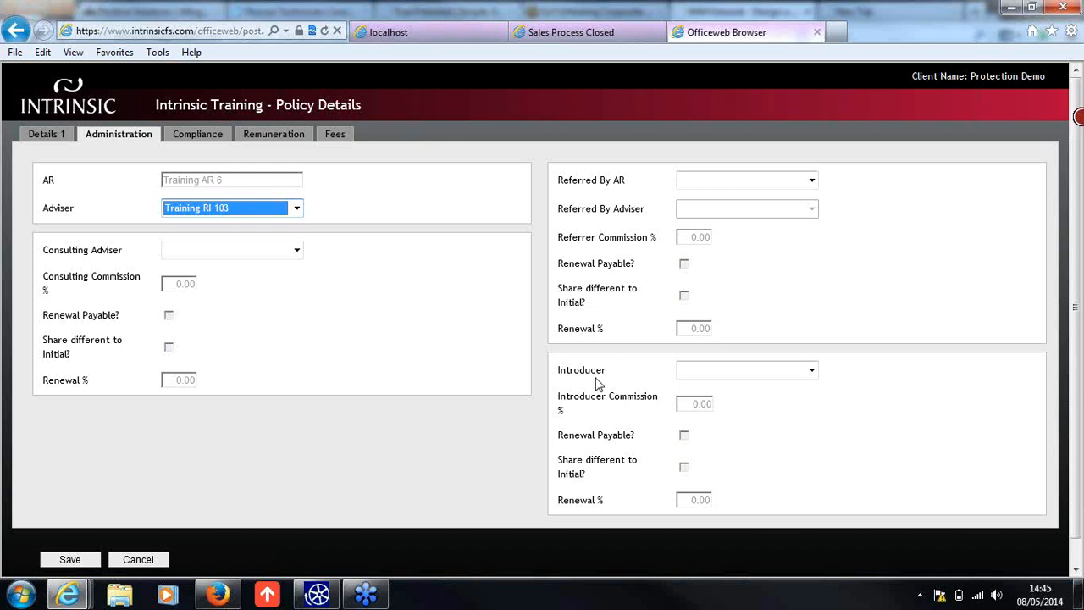
{"action": "left_click", "coordinate": [487, 420]}
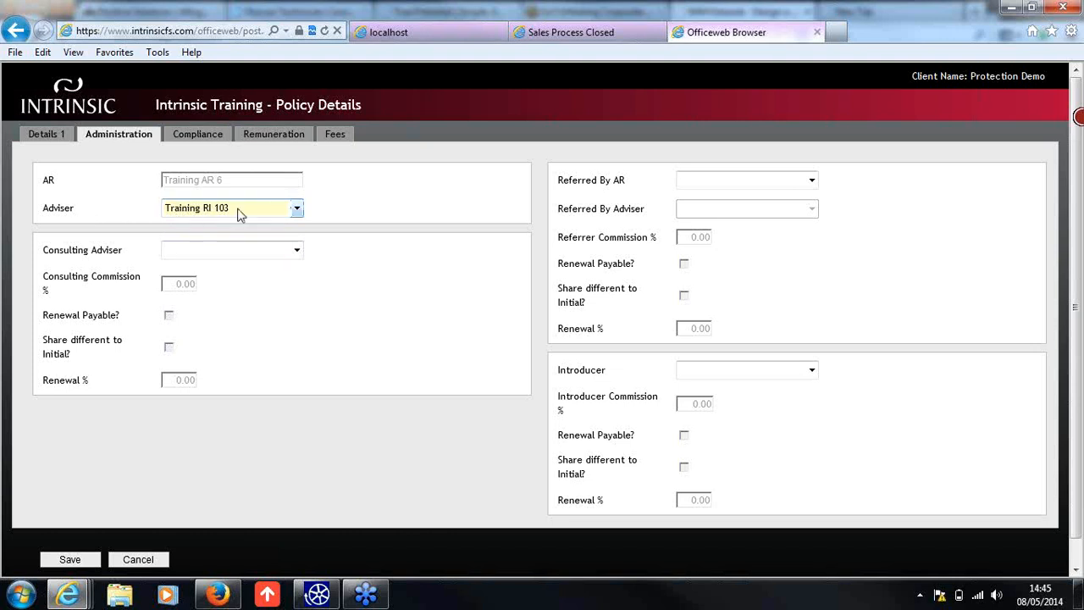
{"action": "left_click", "coordinate": [216, 138]}
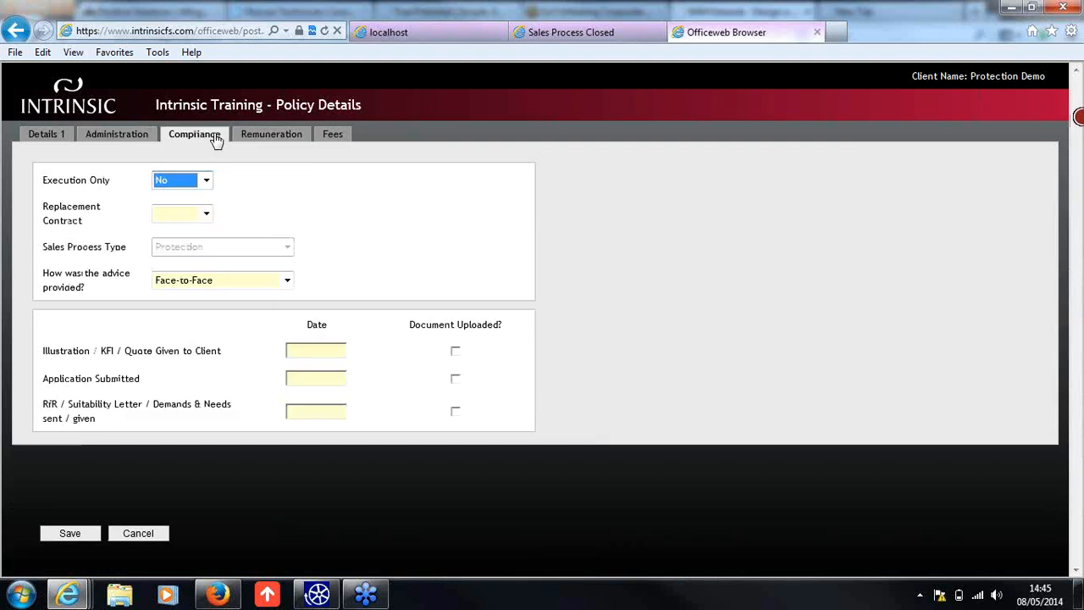
{"action": "left_click", "coordinate": [208, 216]}
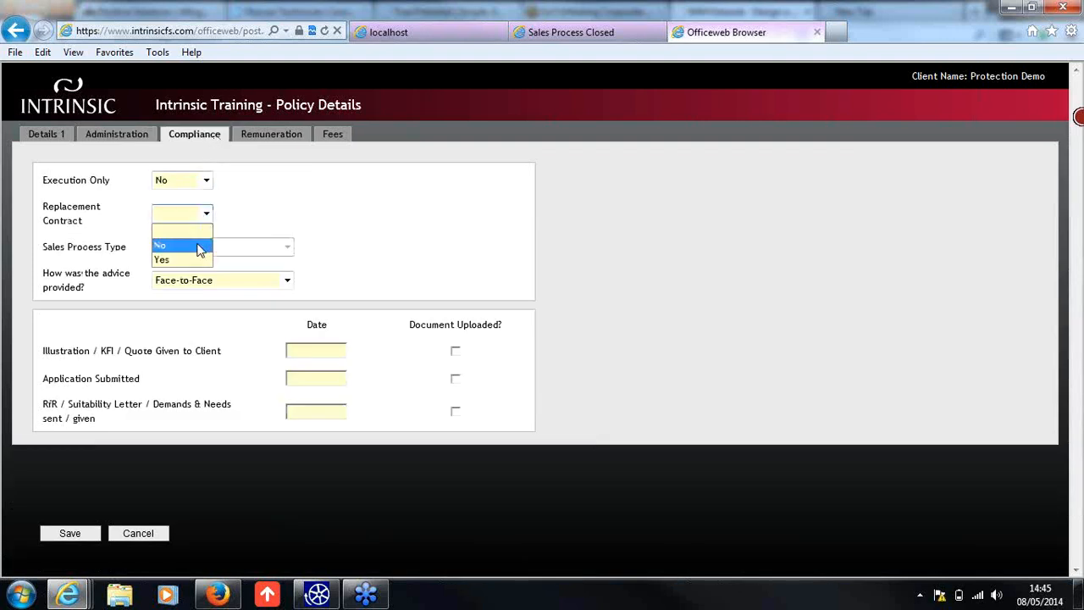
{"action": "left_click", "coordinate": [200, 248]}
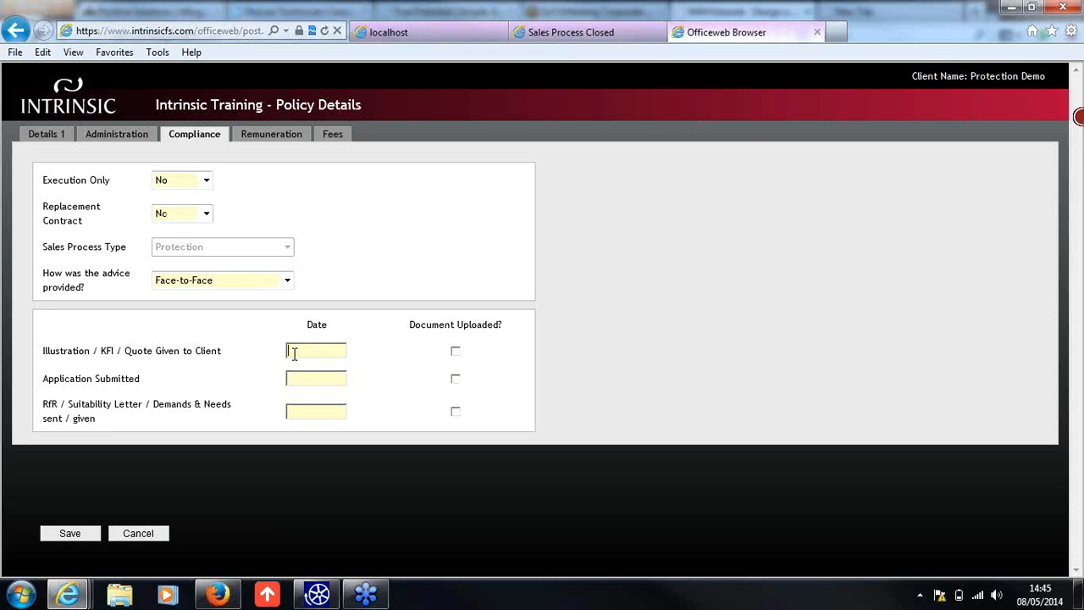
Step: Date the Mortgage Protection policy's quote, application and Demands & Needs letter 08/05/2014 and mark all three documents as uploaded
{"action": "type", "text": "03/05/2014"}
{"action": "left_click", "coordinate": [306, 378]}
{"action": "type", "text": "08/05/2014"}
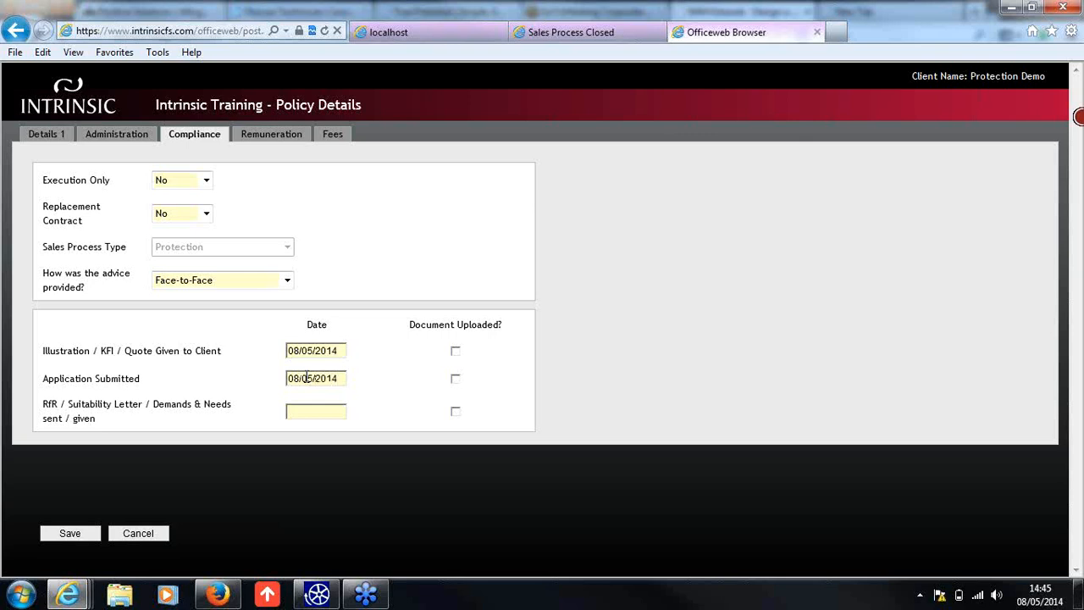
{"action": "left_click", "coordinate": [309, 412]}
{"action": "type", "text": "08/05/2014"}
{"action": "left_click", "coordinate": [456, 352]}
{"action": "left_click", "coordinate": [455, 379]}
{"action": "left_click", "coordinate": [456, 413]}
{"action": "left_click", "coordinate": [578, 418]}
Step: Set the Mortgage Protection remuneration style to Initial and basis to Indemnity, check the fees, and save the policy details
{"action": "left_click", "coordinate": [277, 137]}
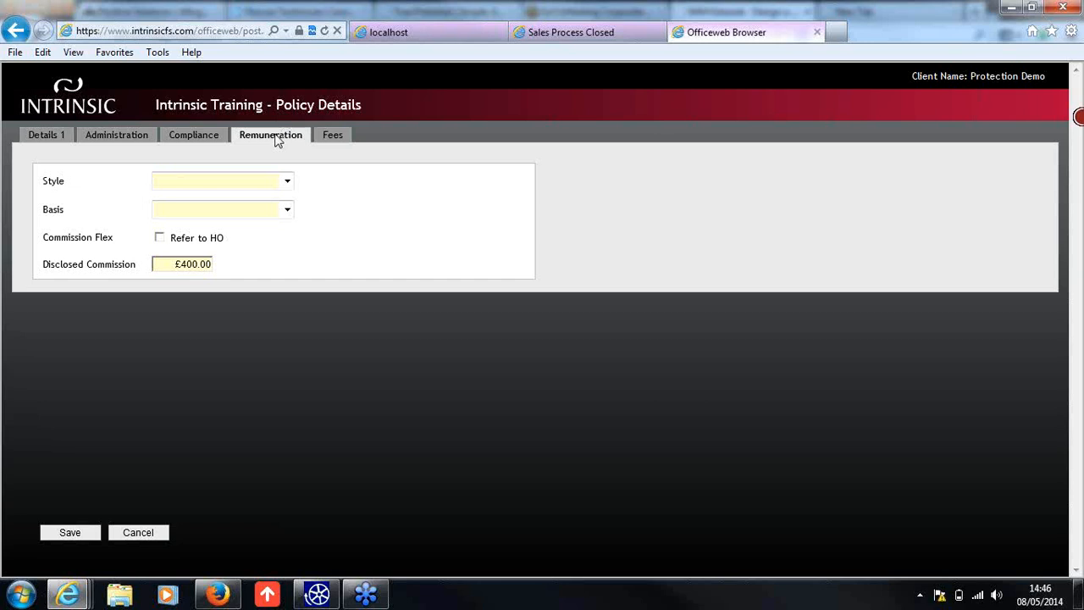
{"action": "left_click", "coordinate": [287, 184]}
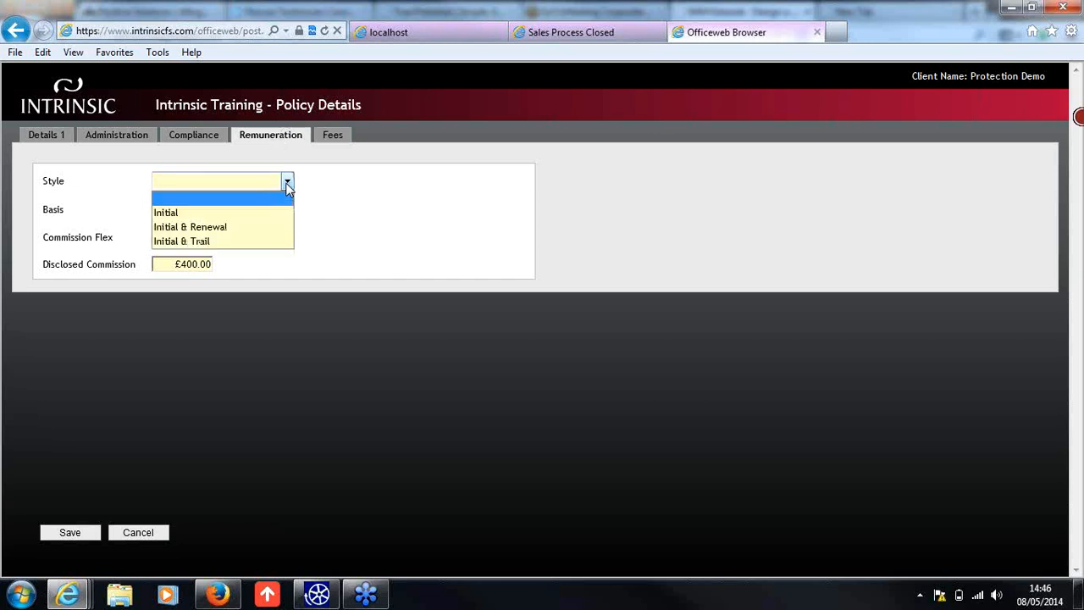
{"action": "left_click", "coordinate": [256, 214]}
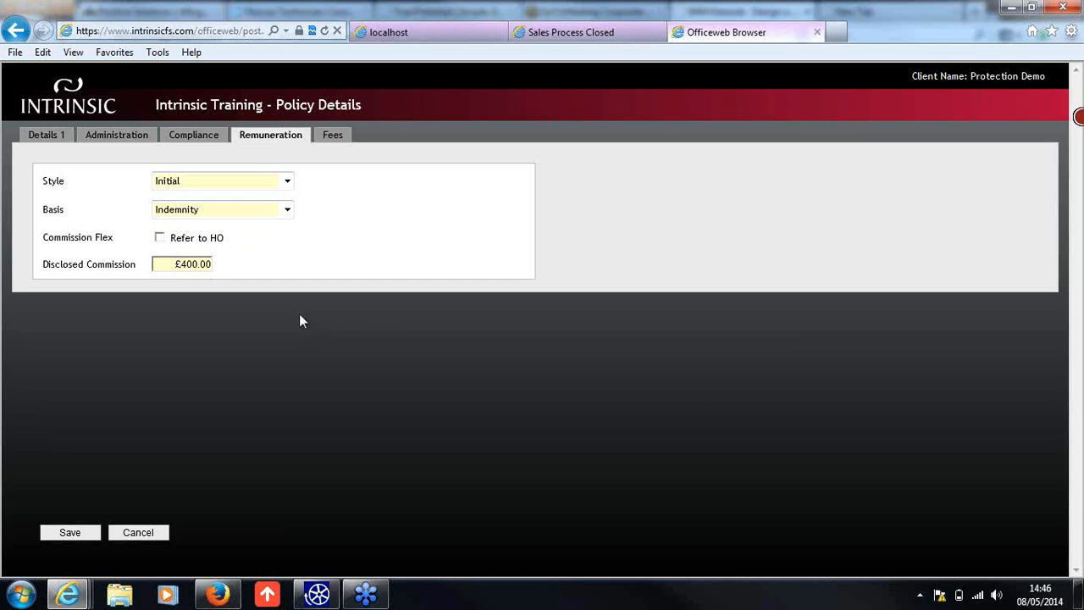
{"action": "left_click", "coordinate": [334, 137]}
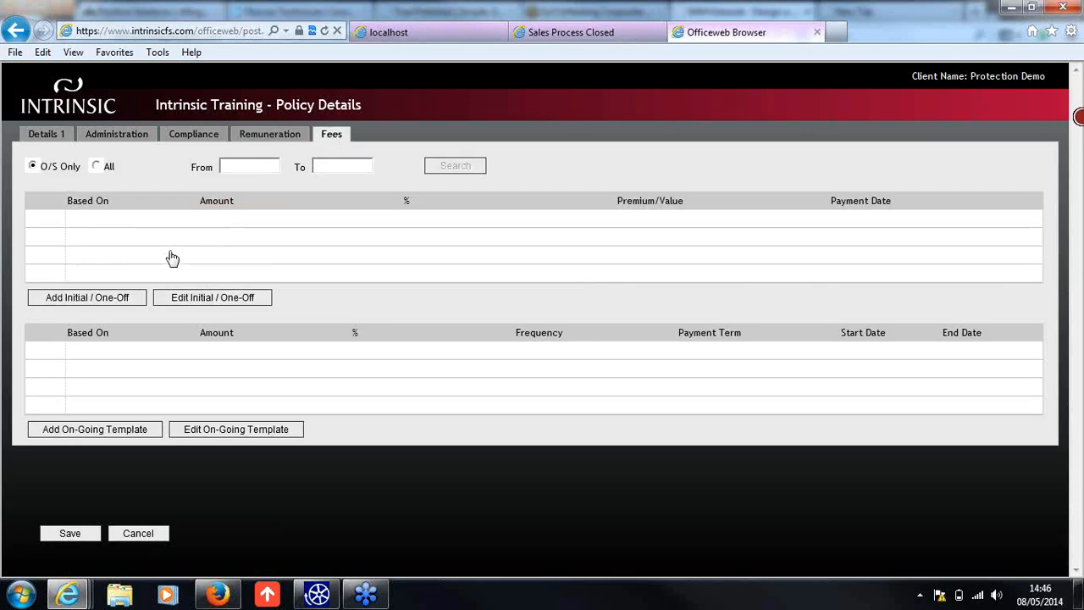
{"action": "left_click", "coordinate": [287, 139]}
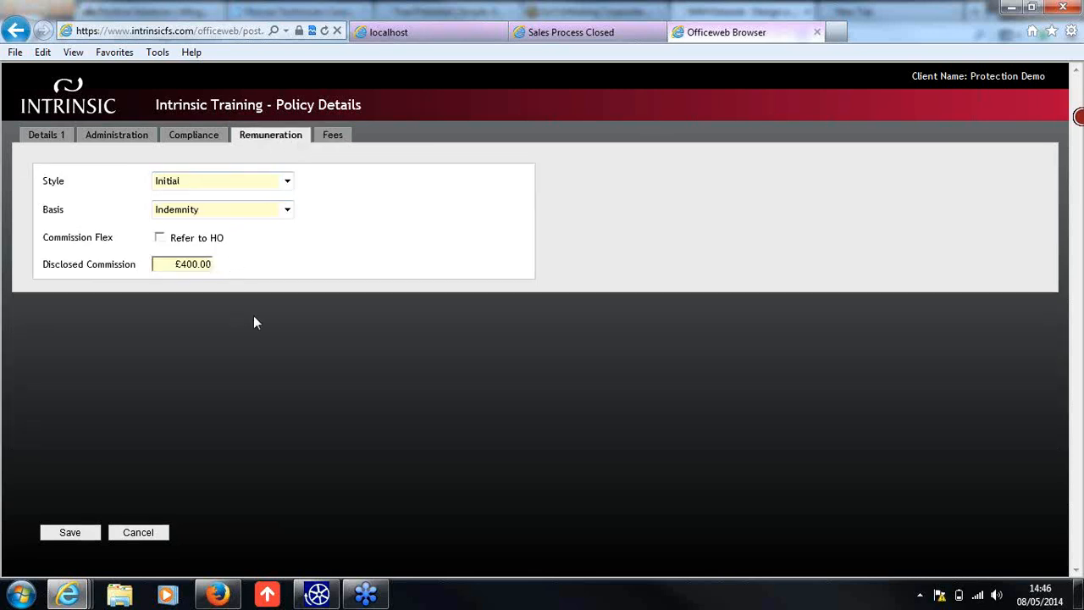
{"action": "left_click", "coordinate": [82, 534]}
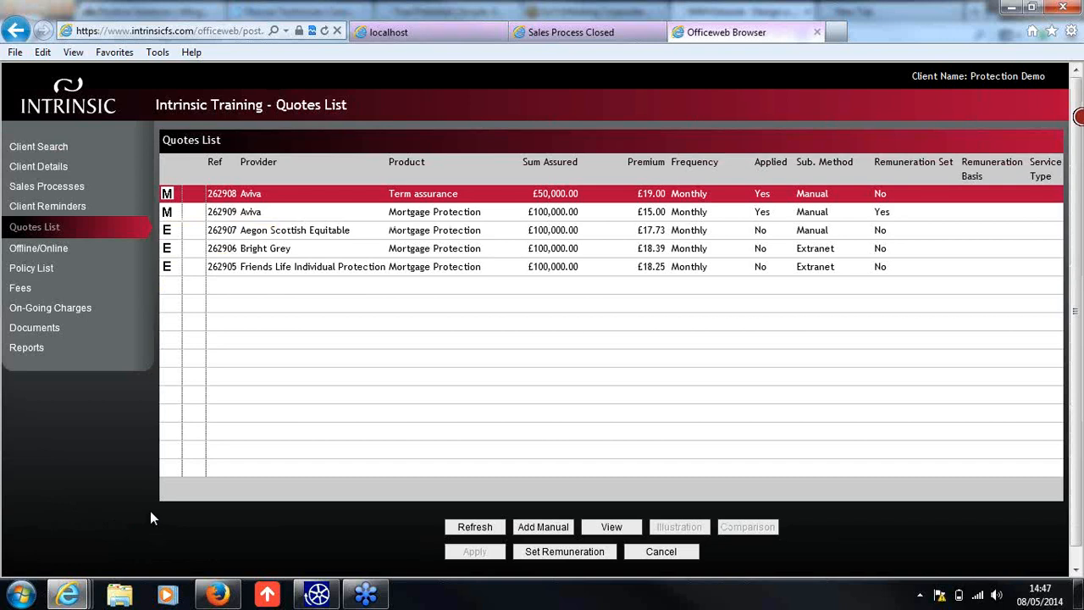
Step: Start setting remuneration for the £50,000 Aviva Term assurance quote, choosing Term Assurance (Term) as the product
{"action": "left_click", "coordinate": [608, 211]}
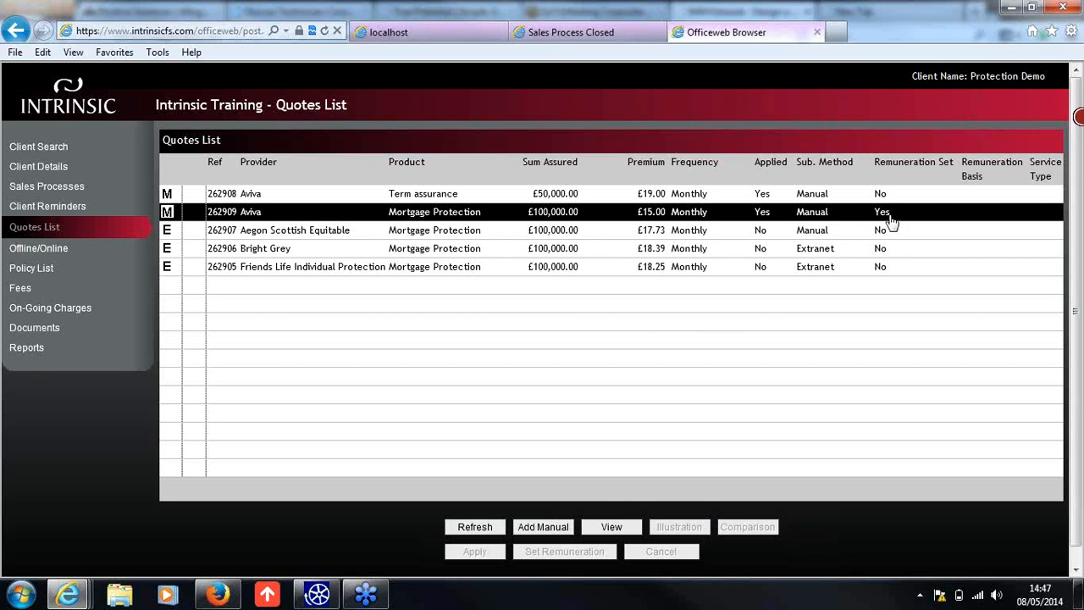
{"action": "left_click", "coordinate": [494, 198]}
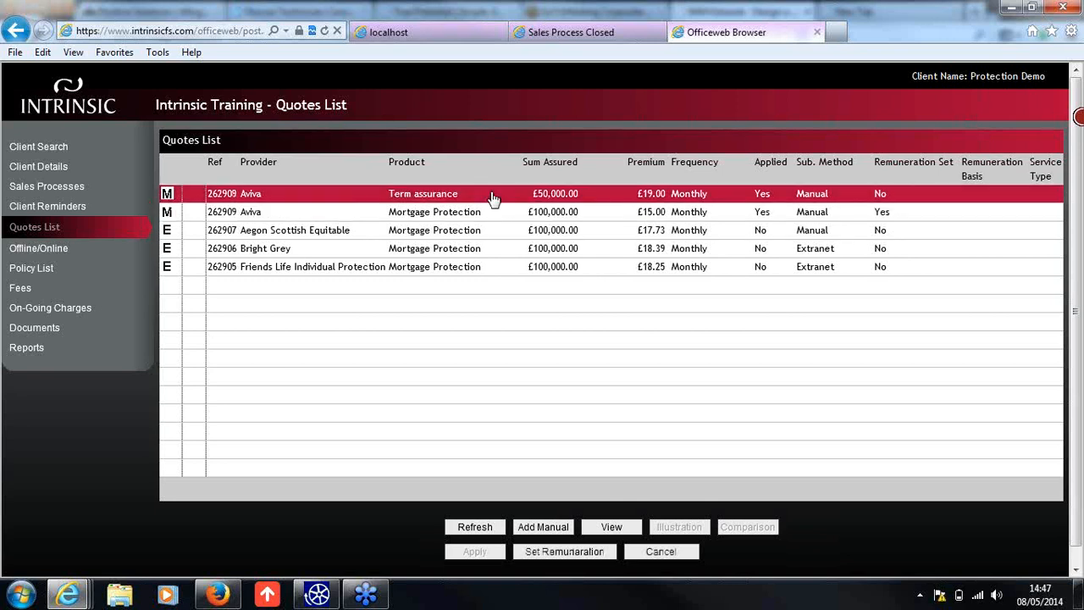
{"action": "left_click", "coordinate": [579, 558]}
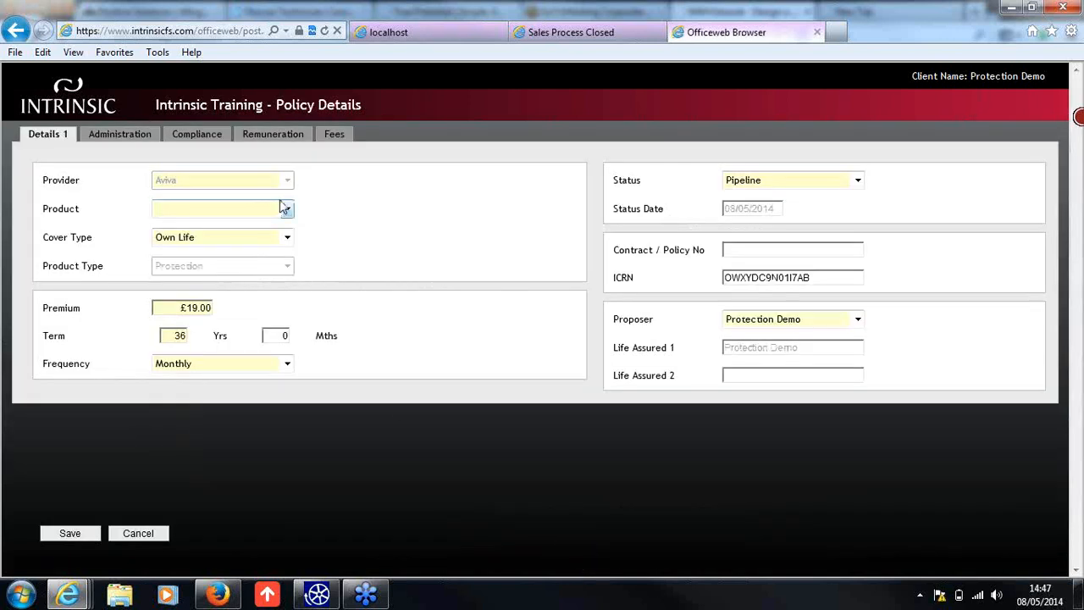
{"action": "left_click", "coordinate": [287, 210]}
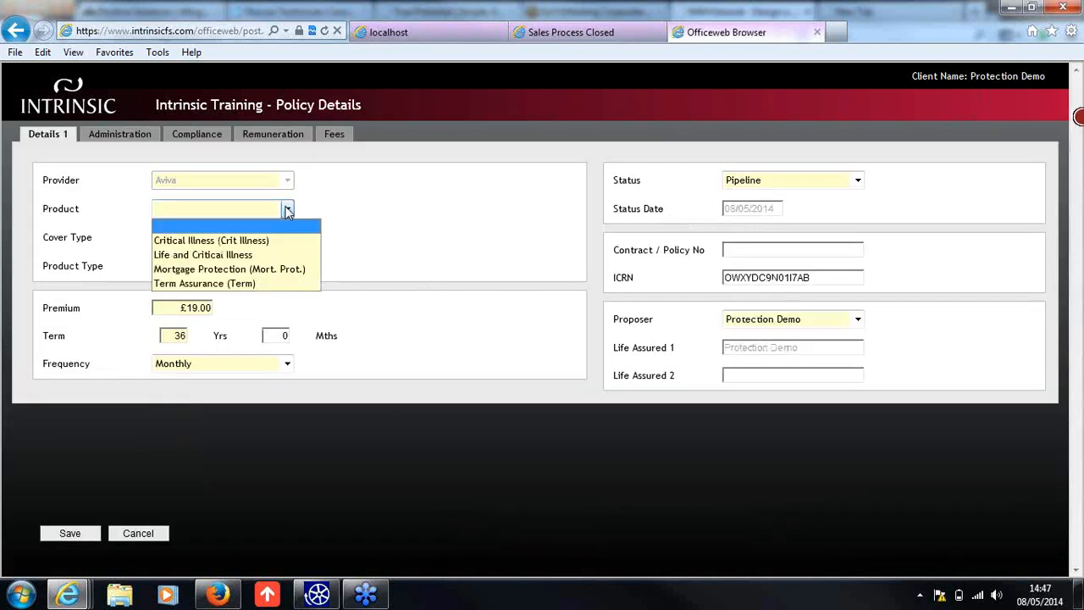
{"action": "left_click", "coordinate": [297, 286]}
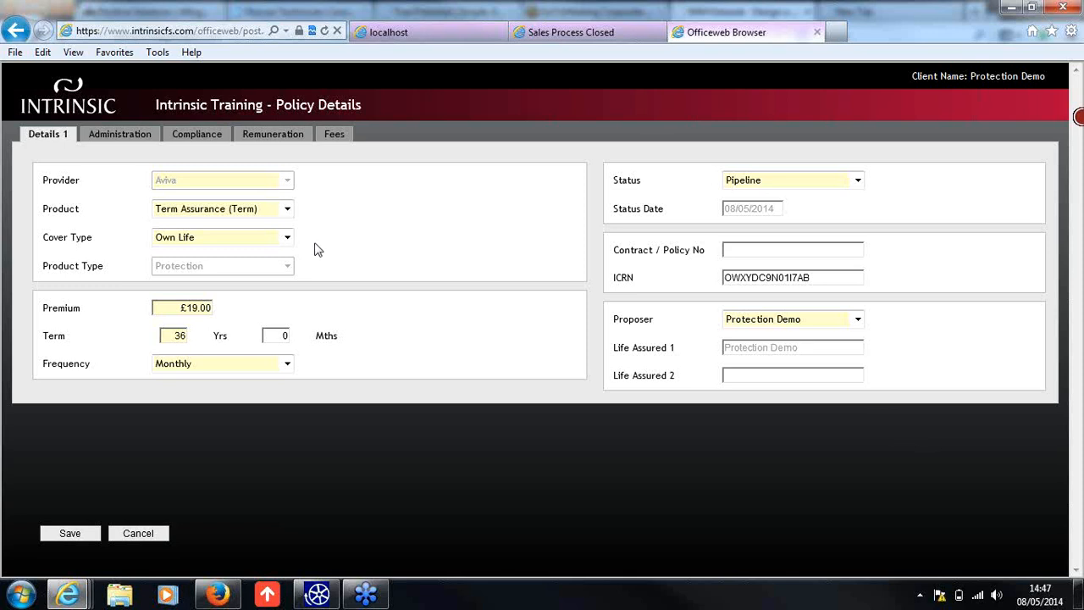
Step: Check the Term Assurance policy's administration details and record in compliance that it is not a replacement contract
{"action": "left_click", "coordinate": [121, 136]}
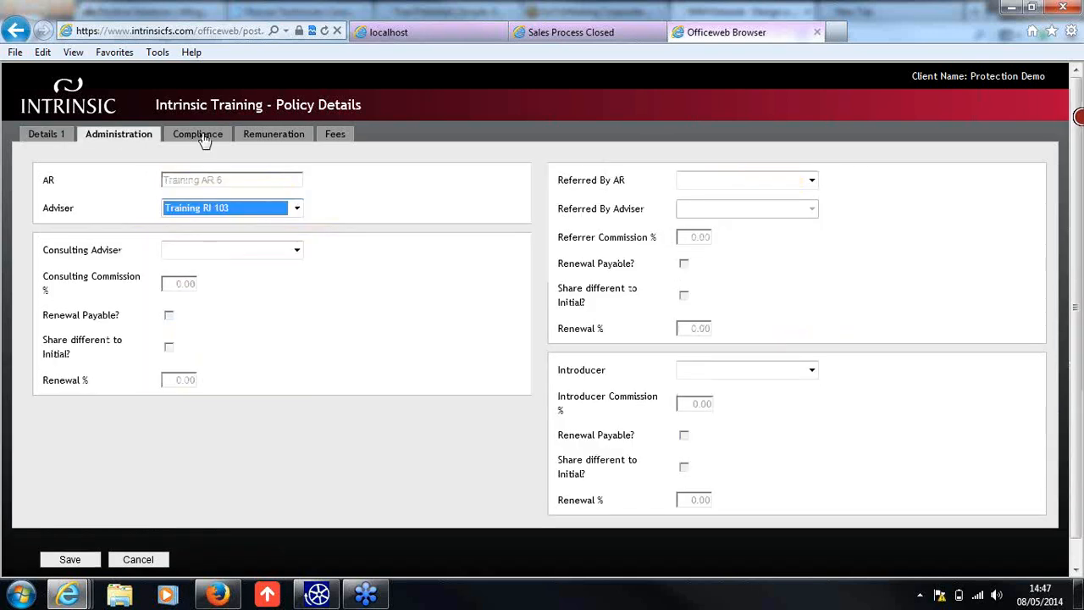
{"action": "left_click", "coordinate": [203, 138]}
{"action": "left_click", "coordinate": [206, 213]}
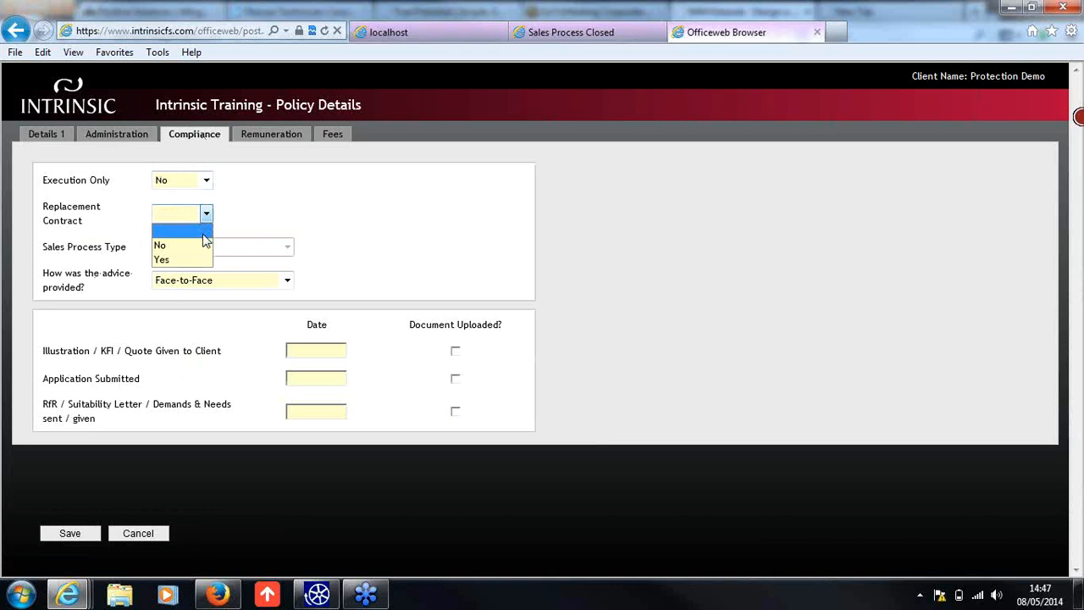
{"action": "left_click", "coordinate": [207, 245]}
Step: Enter 08/05/2014 for the Term Assurance quote, application and Demands & Needs letter, marking each document as uploaded
{"action": "left_click", "coordinate": [321, 349]}
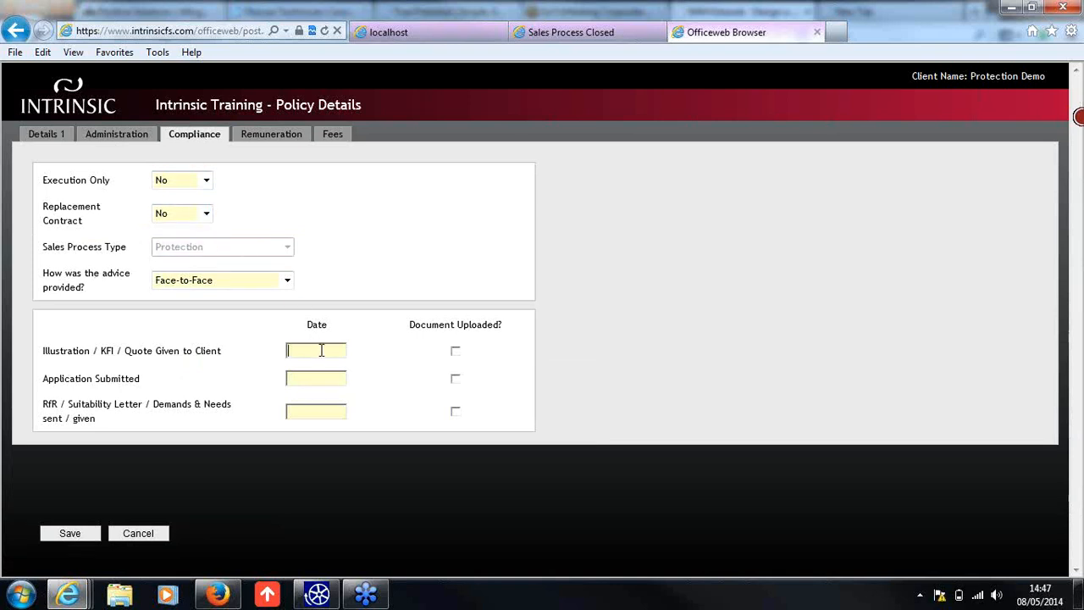
{"action": "type", "text": "08/05/201408/05/201408/05/2014"}
{"action": "left_click", "coordinate": [455, 351]}
{"action": "left_click", "coordinate": [455, 381]}
{"action": "left_click", "coordinate": [456, 412]}
Step: Set the Term Assurance remuneration style to Initial and basis to Indemnity, and save the policy details
{"action": "left_click", "coordinate": [271, 138]}
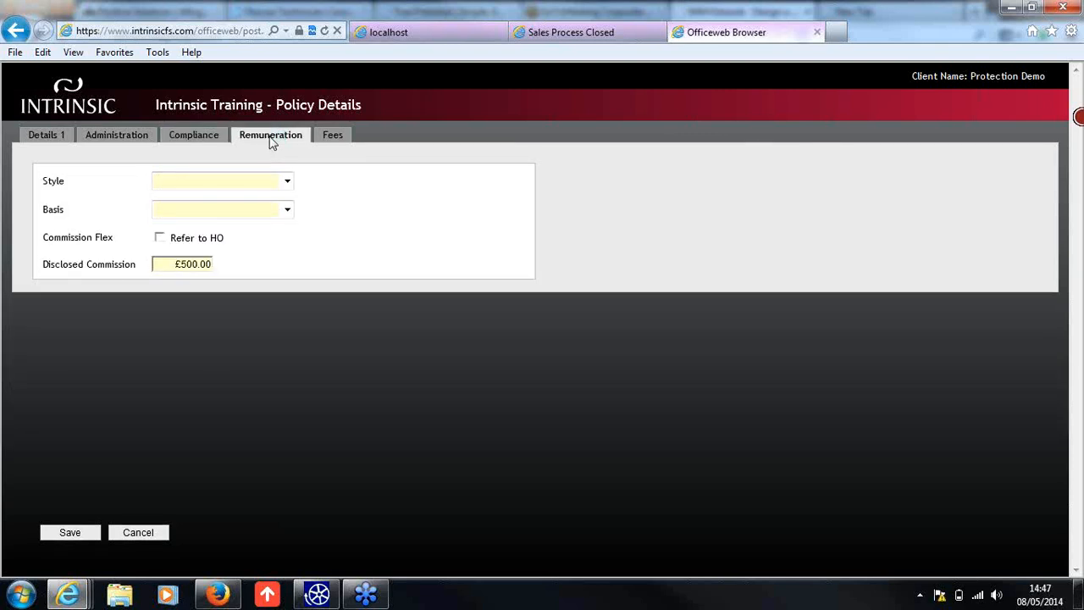
{"action": "left_click", "coordinate": [263, 181]}
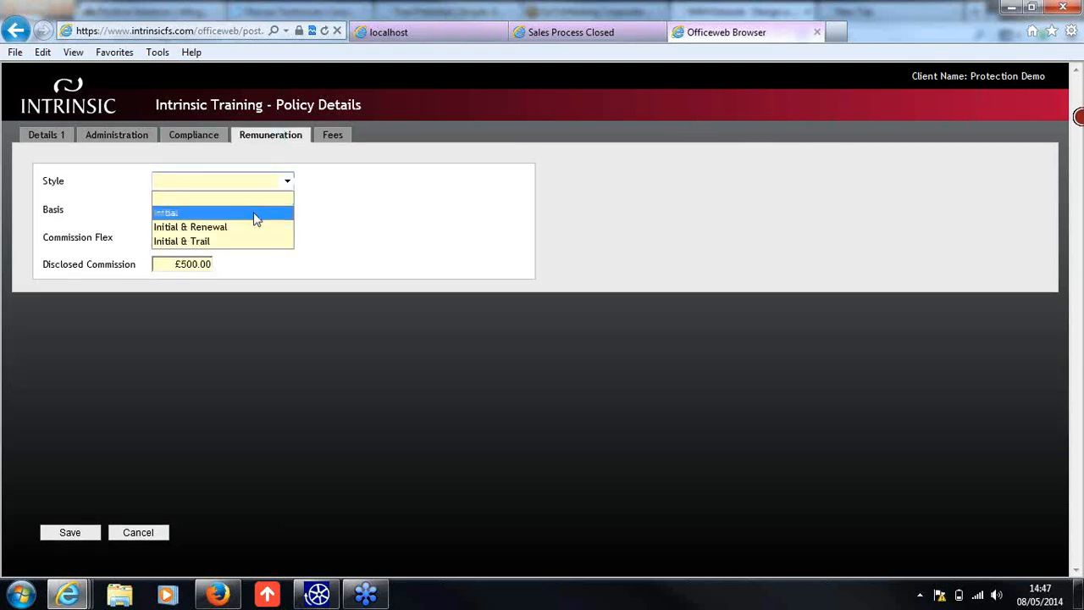
{"action": "left_click", "coordinate": [254, 213]}
{"action": "left_click", "coordinate": [251, 211]}
{"action": "left_click", "coordinate": [245, 256]}
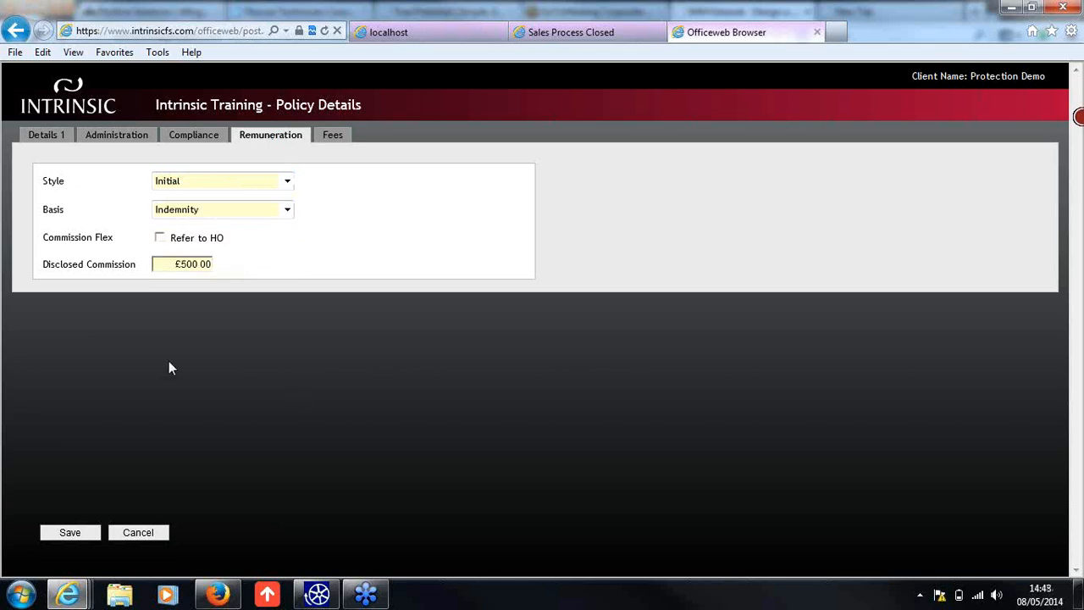
{"action": "left_click", "coordinate": [84, 535]}
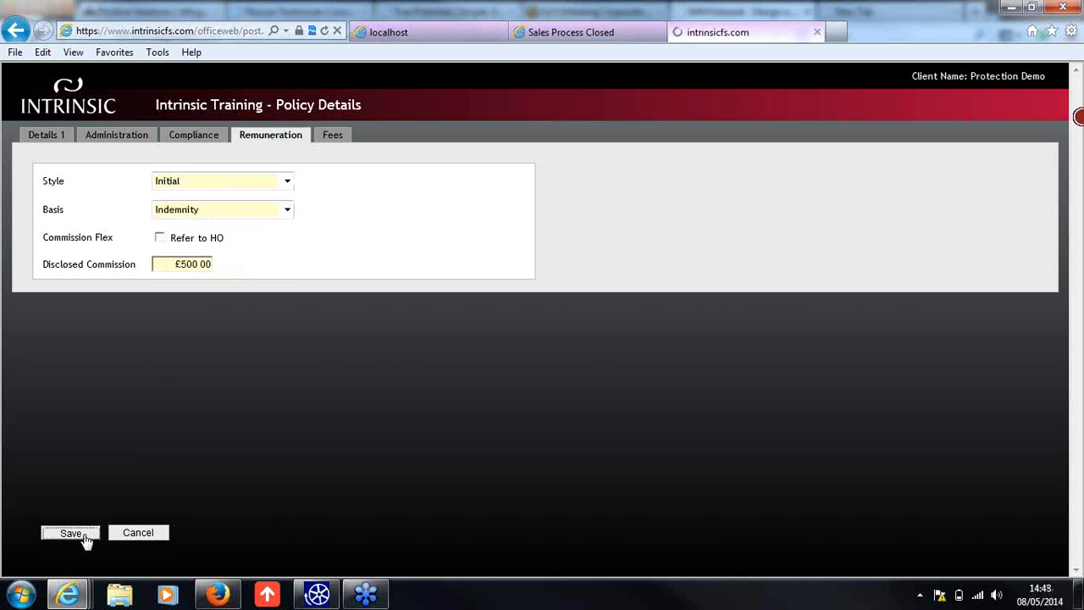